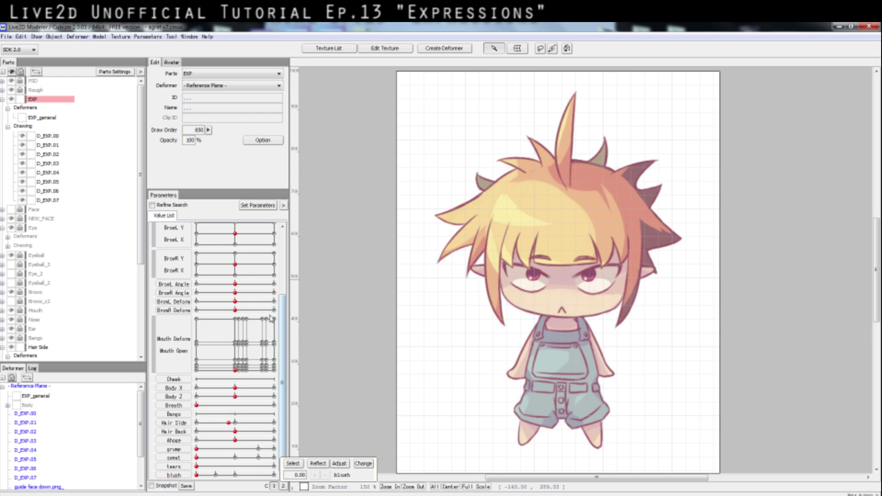
Step: Preview the mouth shapes by varying Mouth Deform and Mouth Open, ending with both parameters at 1.00
scroll(273, 317, up, 3)
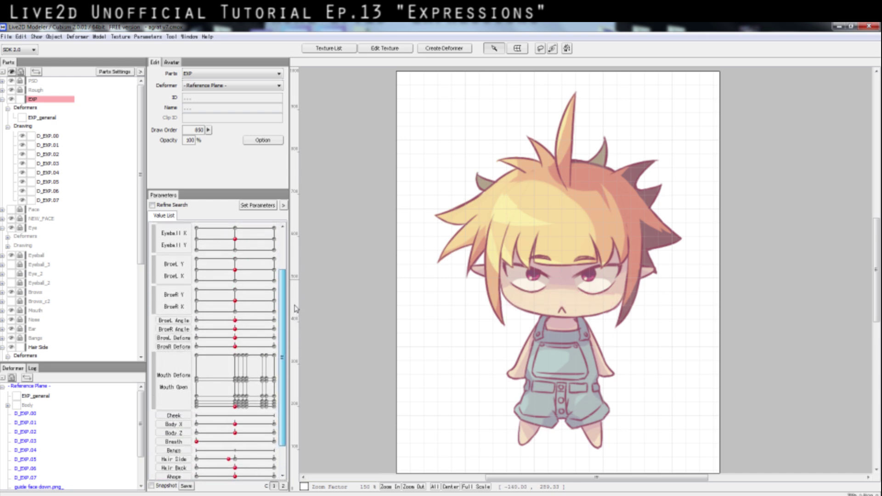
mouse_move(234, 410)
mouse_down()
mouse_move(234, 376)
mouse_move(212, 373)
mouse_move(223, 403)
mouse_up()
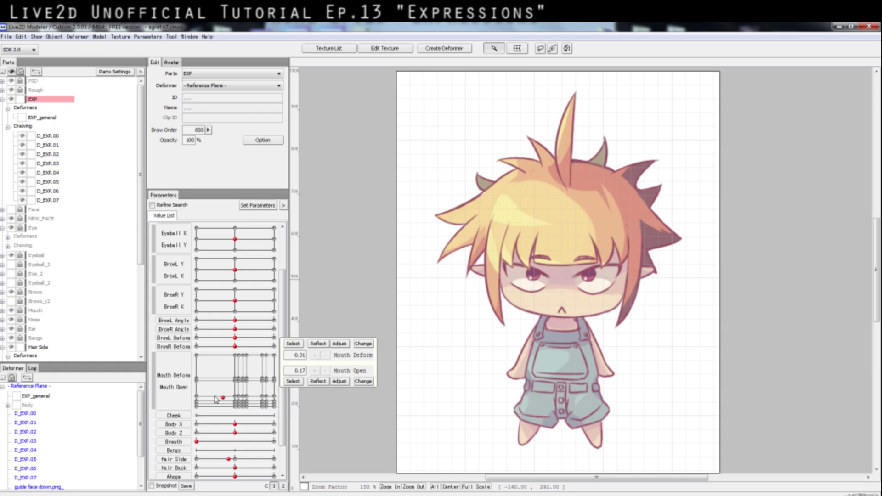
drag(235, 381, 266, 369)
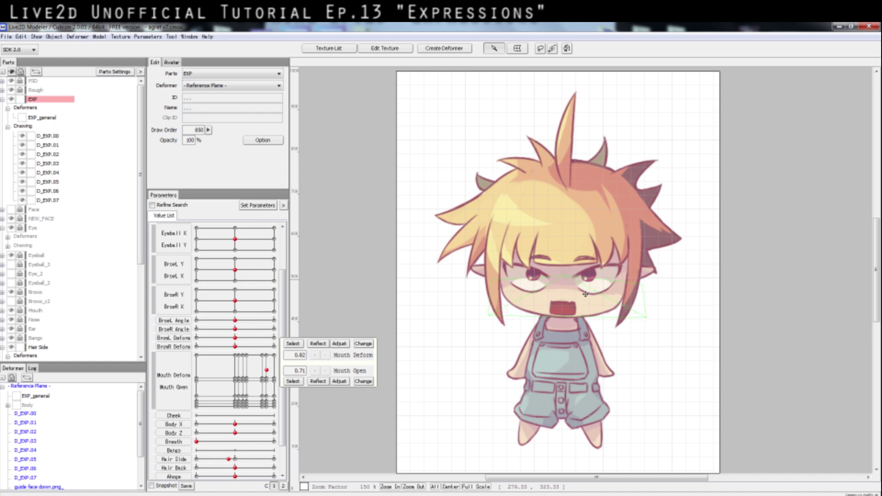
drag(266, 370, 275, 394)
click(238, 391)
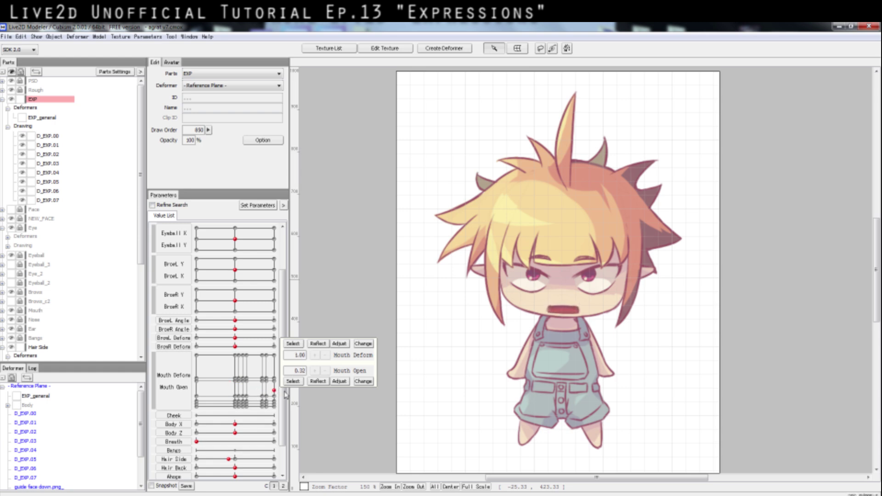
mouse_move(284, 392)
mouse_down()
mouse_move(242, 382)
mouse_move(238, 395)
mouse_move(214, 381)
mouse_move(281, 375)
mouse_up()
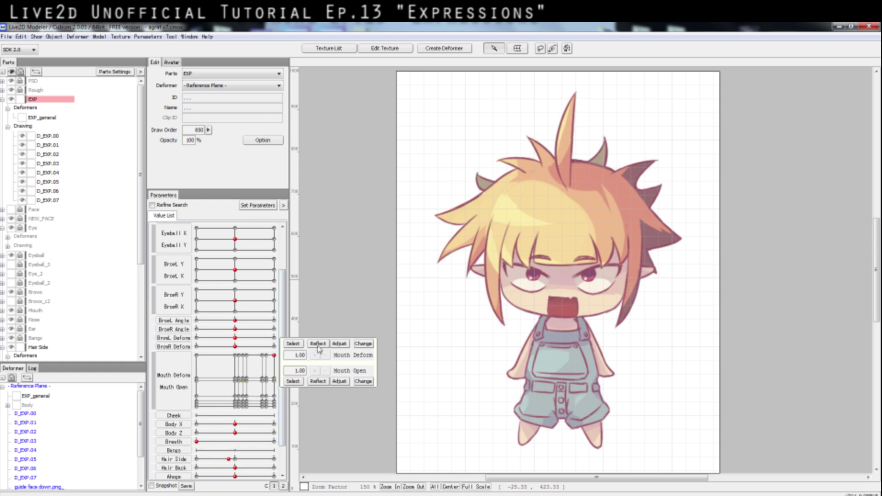
Step: Preview the mouth with Mouth Deform at -1.00 and at 0.54, and leave it at Mouth Deform 0.07 and Mouth Open 0.48
drag(328, 360, 330, 329)
click(363, 382)
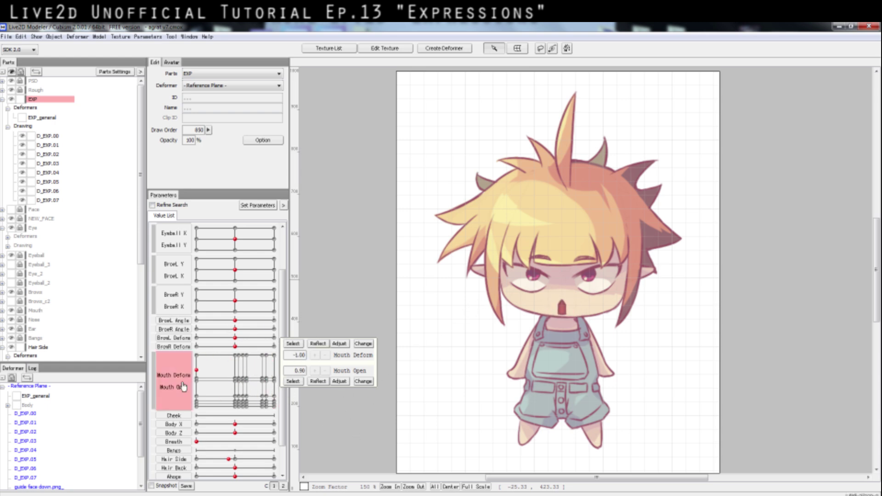
drag(213, 394, 257, 370)
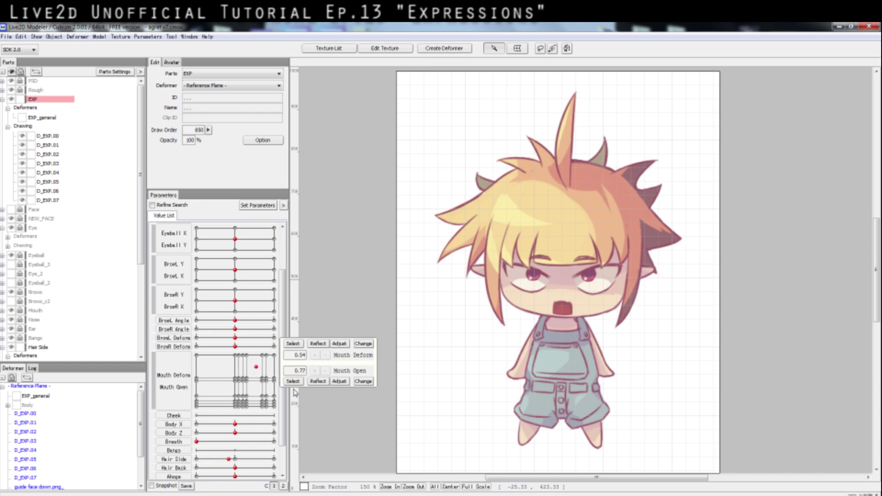
drag(263, 379, 239, 383)
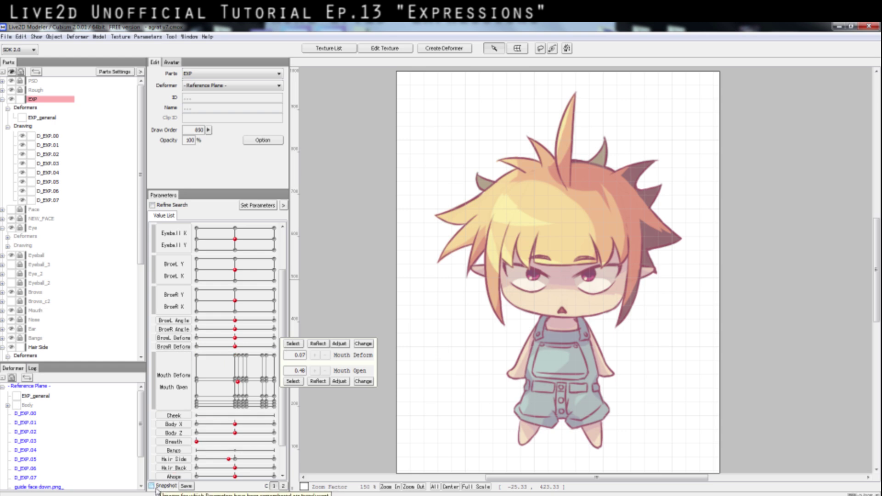
Step: Preview the head turned sideways with Angle X at 30, and return Angle X and Angle Y to 0
scroll(211, 328, up, 3)
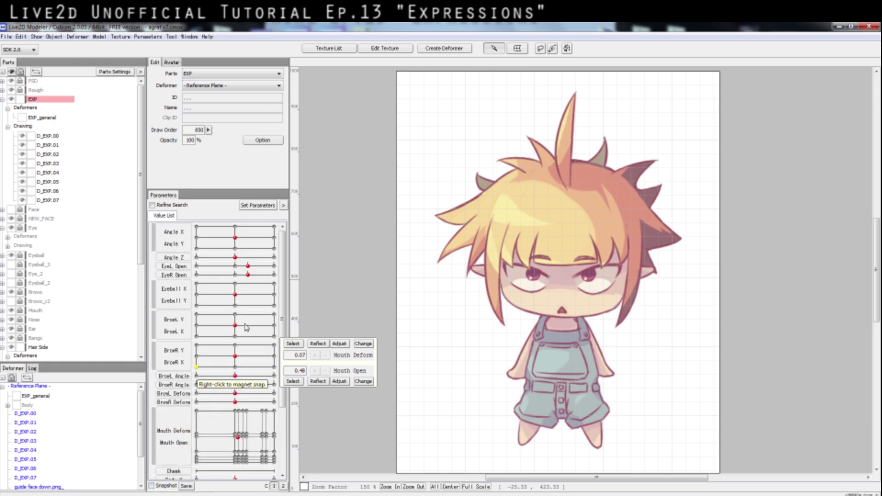
drag(240, 242, 276, 241)
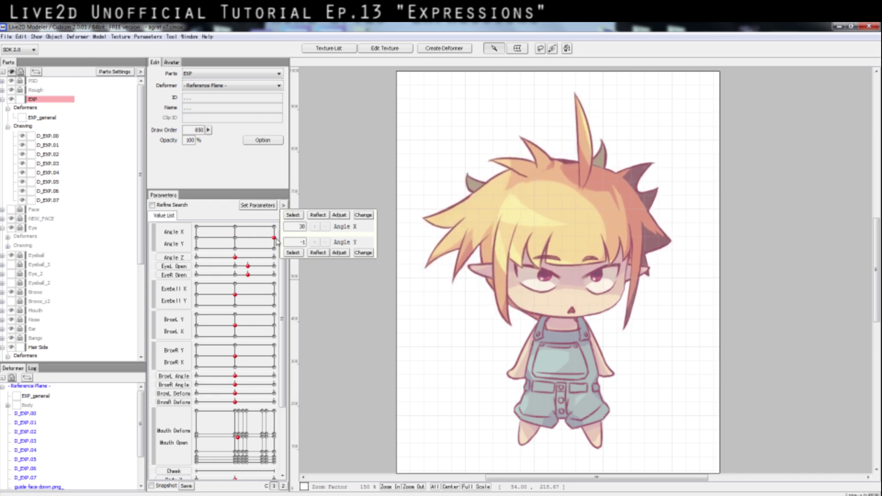
click(236, 242)
drag(236, 242, 272, 238)
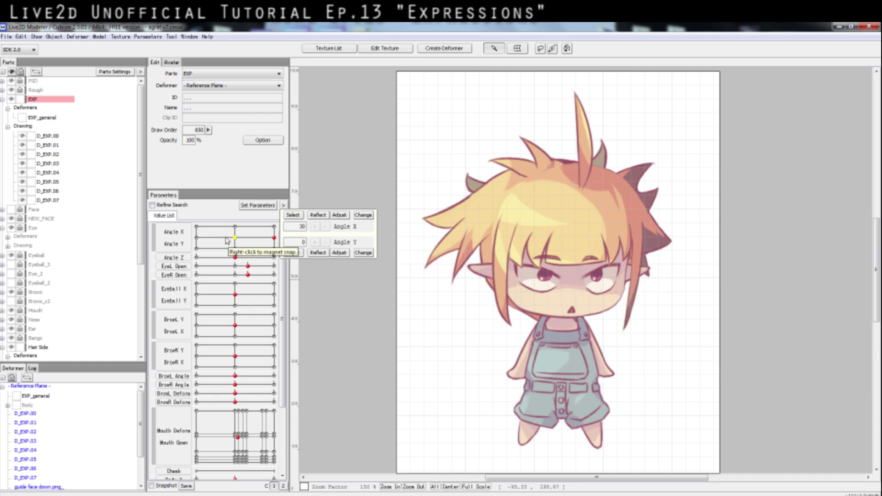
drag(238, 242, 412, 252)
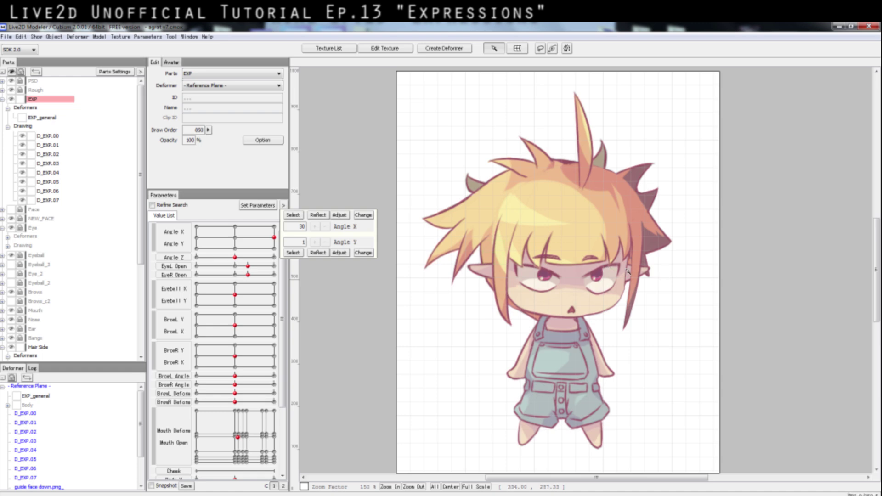
drag(275, 240, 235, 241)
click(236, 241)
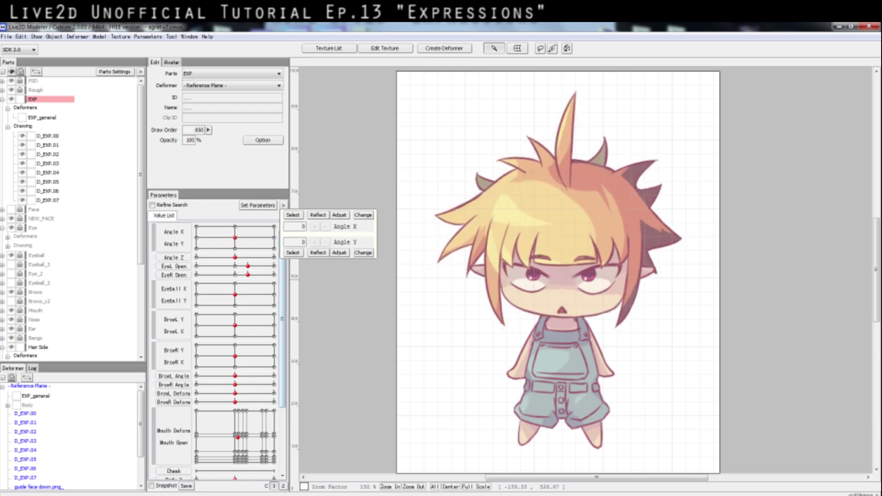
Step: Compare the head at Angle X 30 with the Snapshot overlay switched on and off, and return the head to centre
click(152, 486)
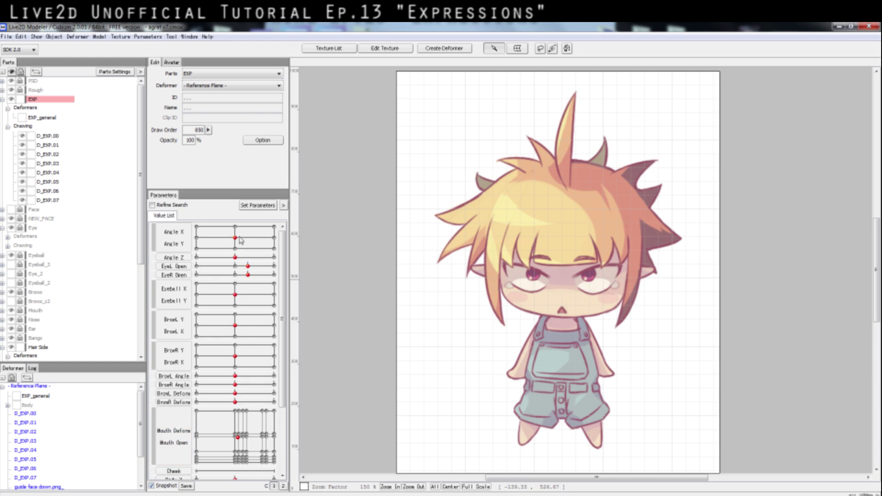
drag(236, 238, 274, 238)
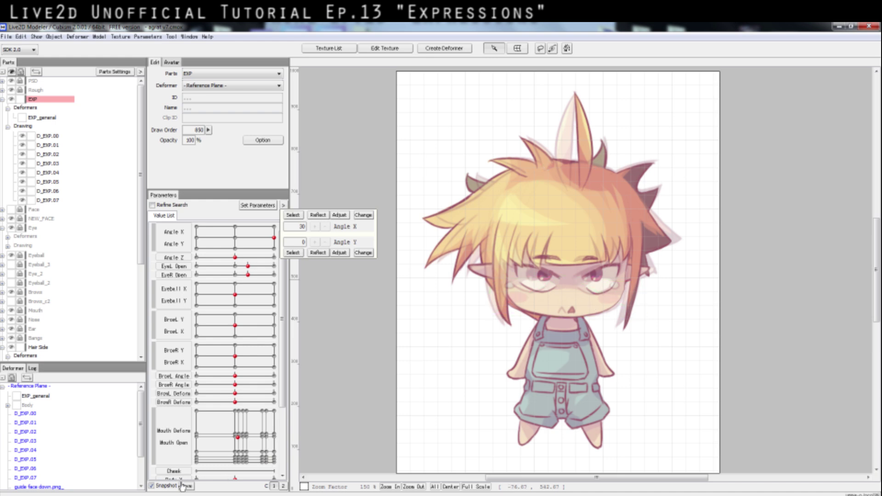
click(152, 486)
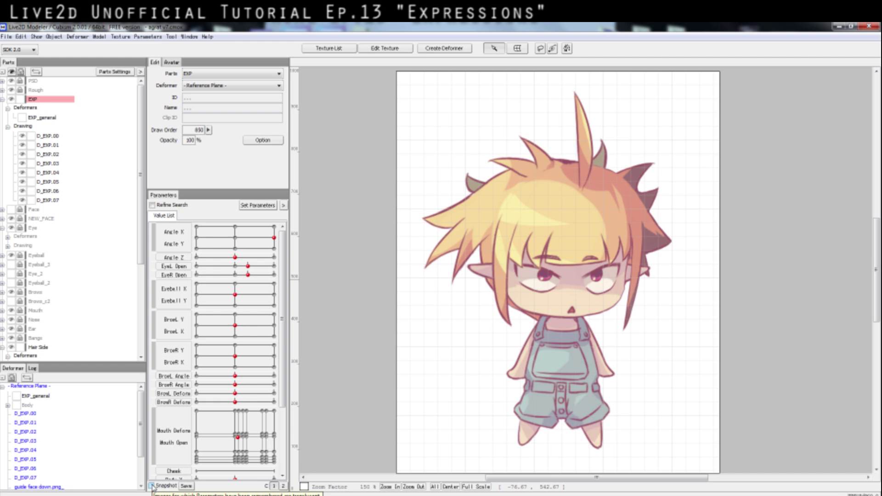
click(152, 485)
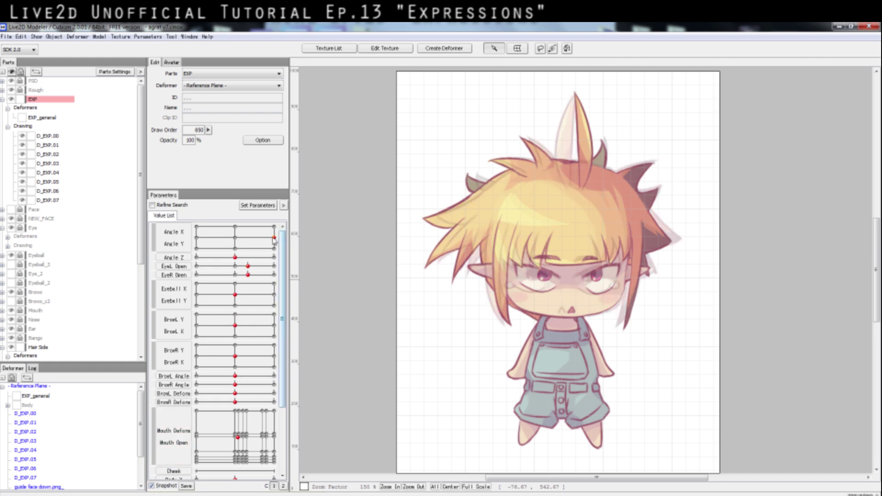
click(152, 486)
click(152, 486)
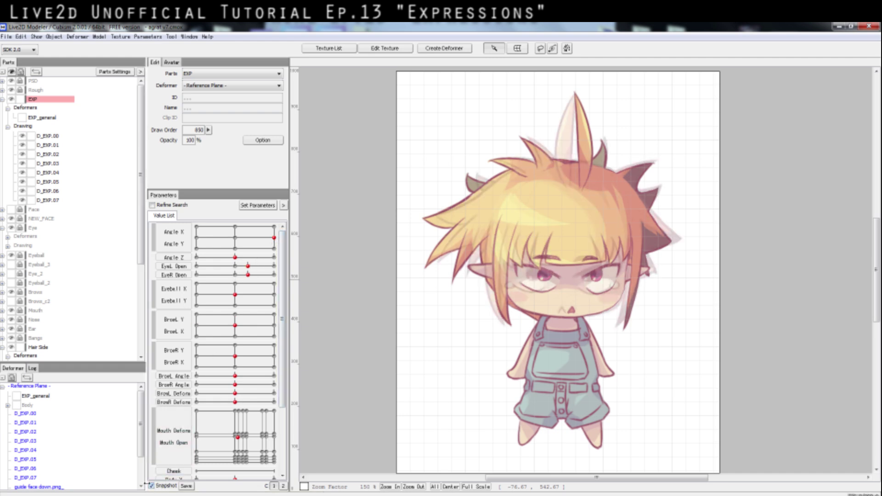
drag(272, 238, 256, 227)
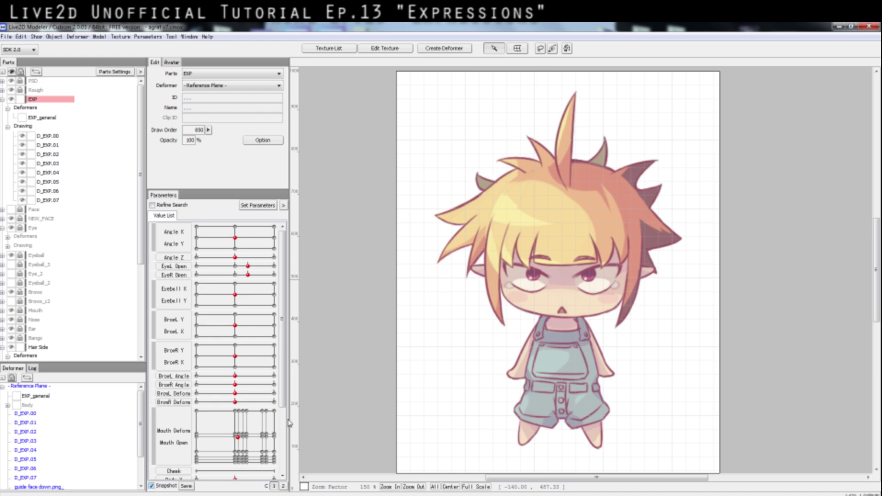
Step: Preview diagonal head turns against the snapshot, including Angle X 30 with Angle Y 30, and reset both angles to 0 with Snapshot off
drag(232, 245, 162, 223)
mouse_move(213, 233)
mouse_down()
mouse_move(231, 241)
mouse_move(189, 230)
mouse_move(221, 226)
mouse_up()
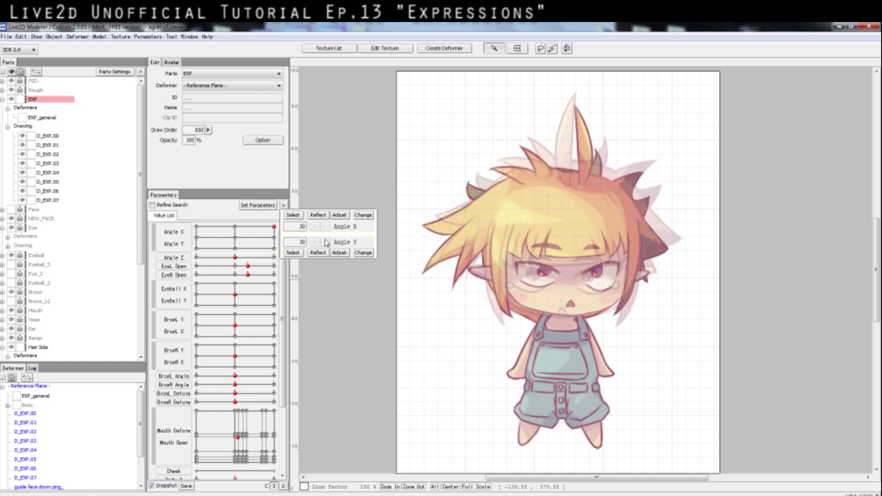
click(204, 228)
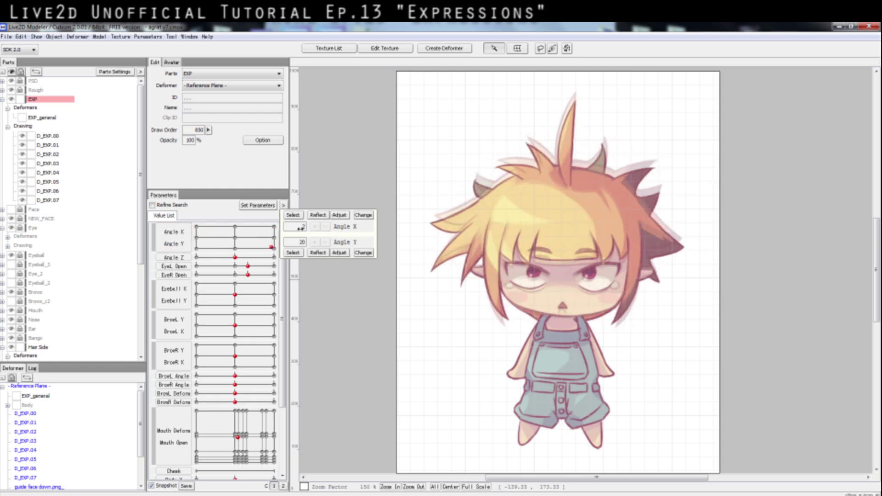
mouse_move(228, 236)
mouse_down()
mouse_move(240, 238)
mouse_move(176, 225)
mouse_move(237, 242)
mouse_up()
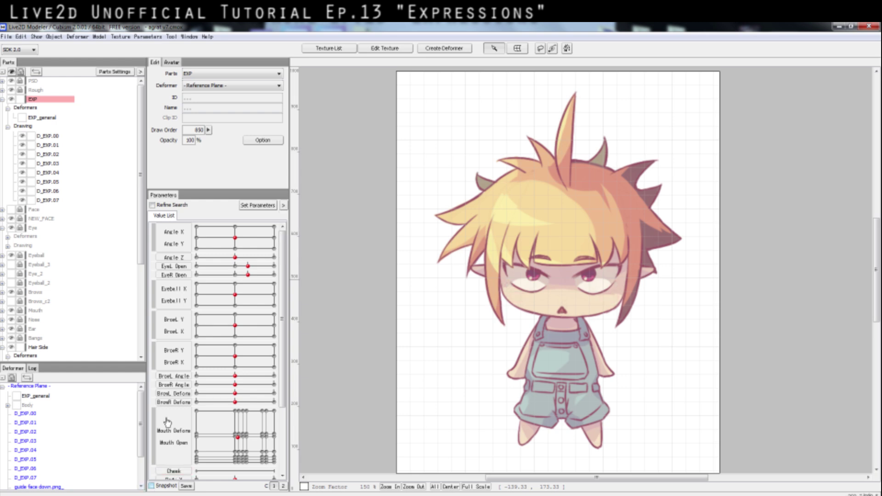
click(209, 231)
click(235, 237)
Step: Open the model's texture for editing, examine the bangs and back hair pieces, and close the texture editor
click(329, 48)
double_click(342, 235)
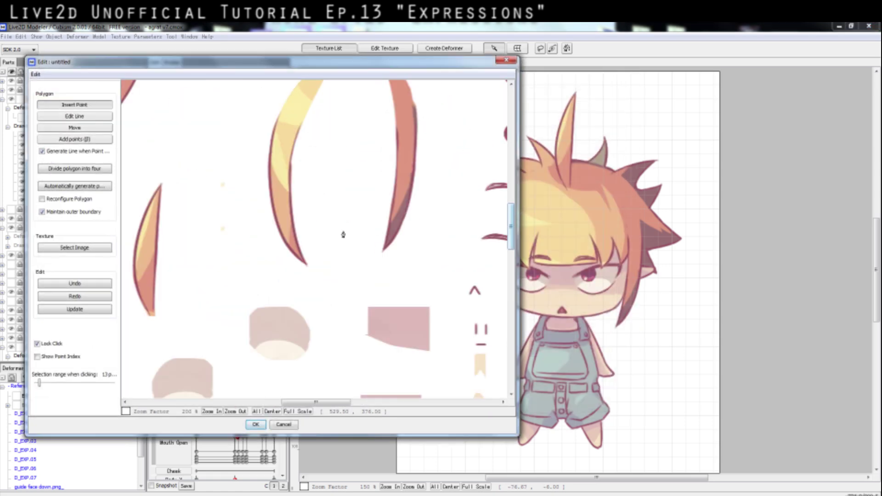
scroll(430, 197, up, 5)
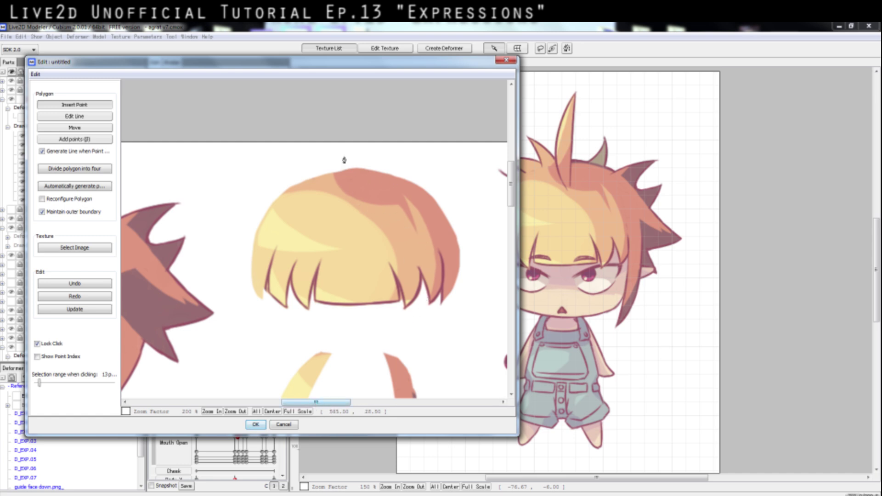
drag(317, 403, 294, 404)
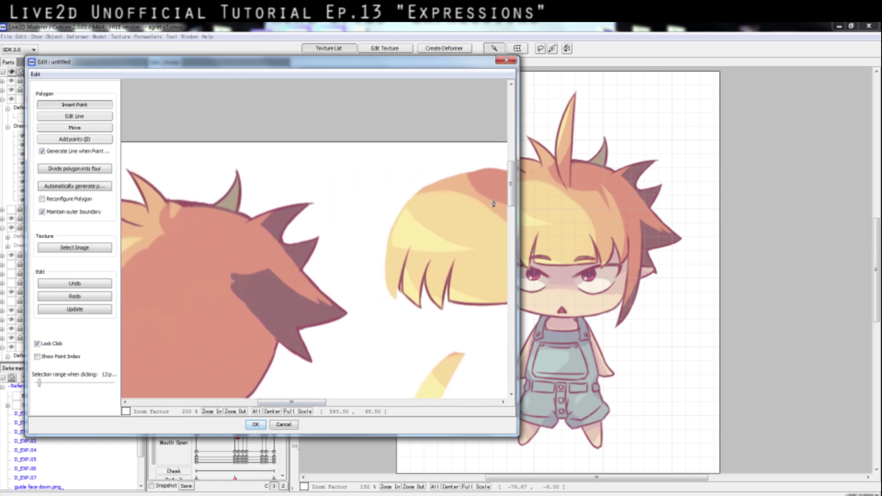
click(506, 60)
Step: Preview the lowered head at Angle Y -30 with Angle X at 30 and at -30, and reset both angles to 0
drag(271, 238, 325, 273)
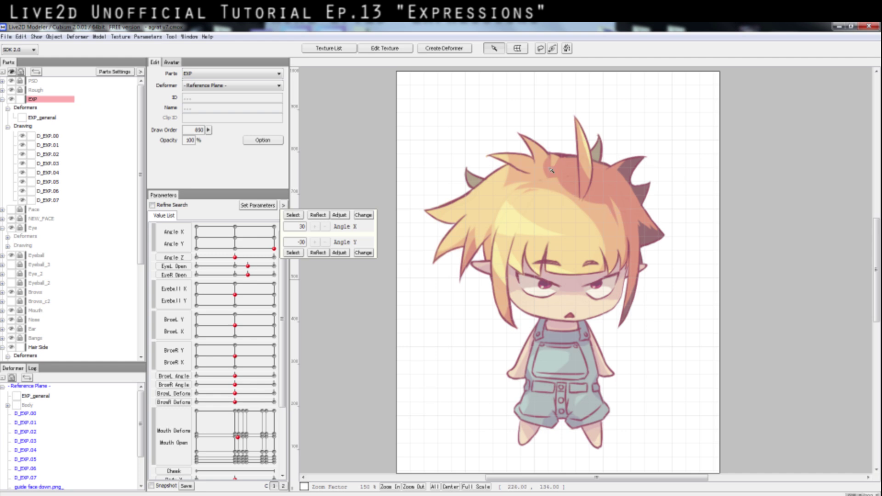
drag(273, 248, 196, 250)
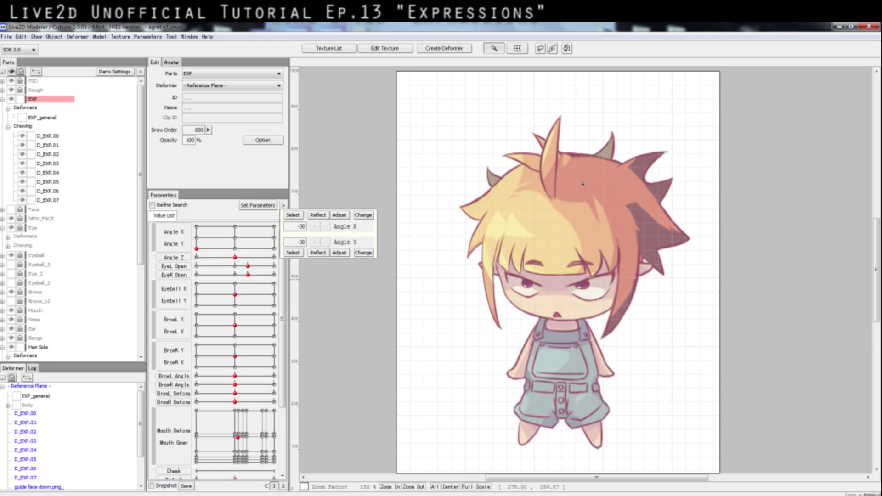
click(234, 238)
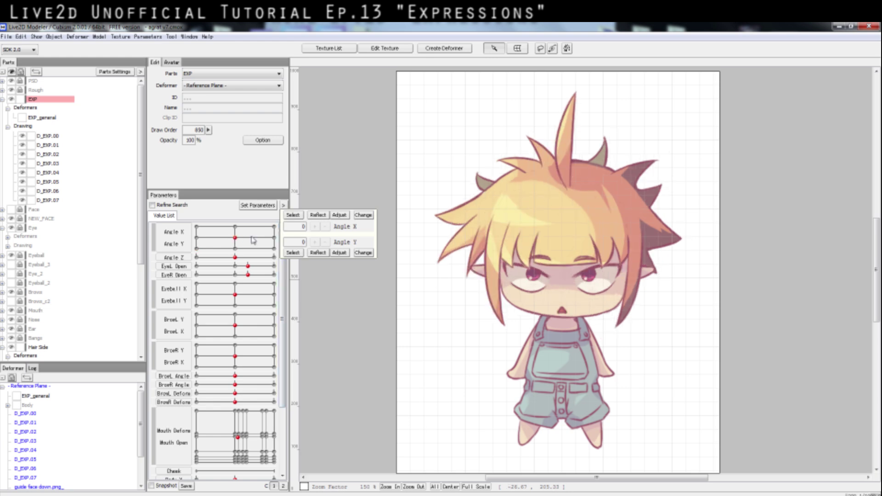
Step: Preview more head poses from Angle X 30, Angle Y -30 to Angle X -30, Angle Y 18, and reset both angles to 0
drag(230, 238, 273, 289)
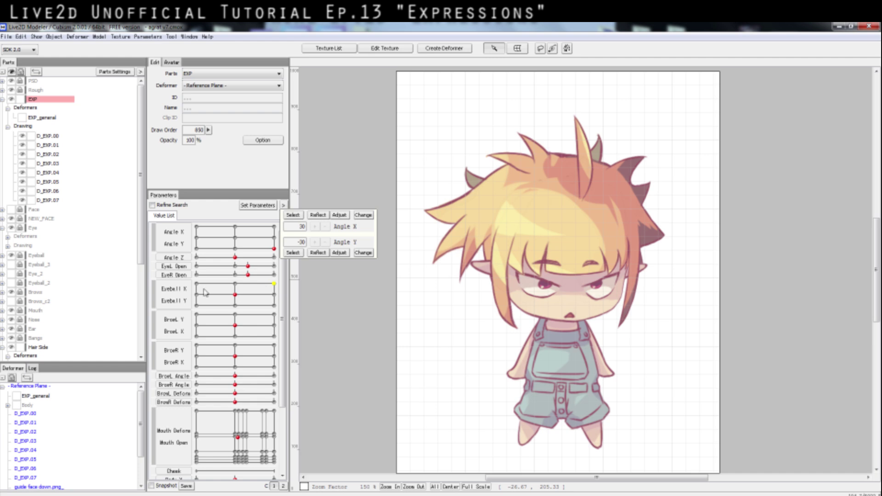
mouse_move(273, 248)
mouse_down()
mouse_move(251, 239)
mouse_move(268, 245)
mouse_up()
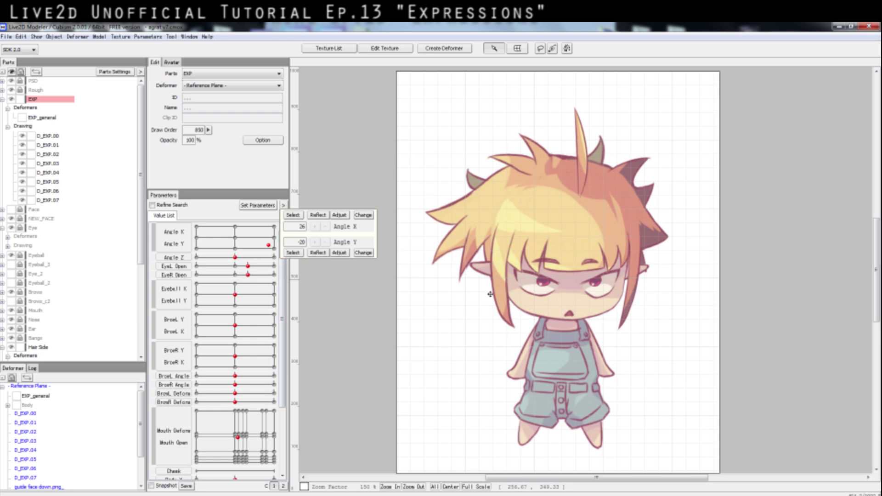
drag(236, 242, 244, 248)
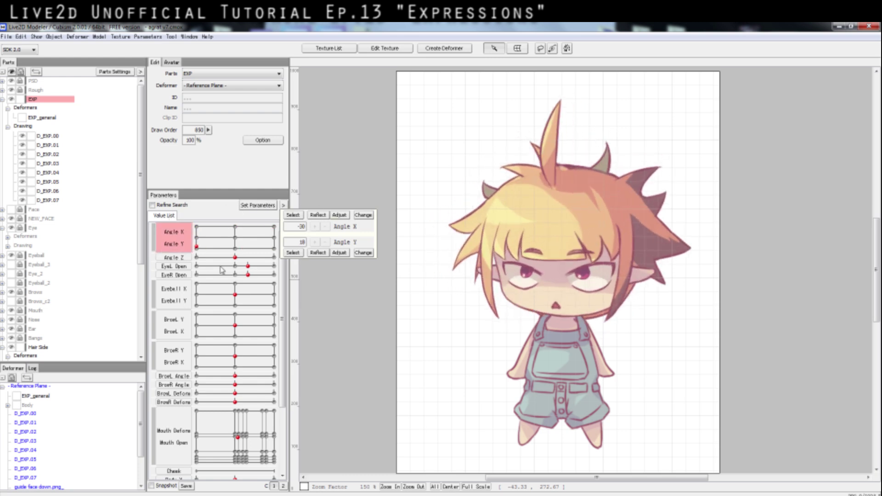
drag(203, 216, 237, 238)
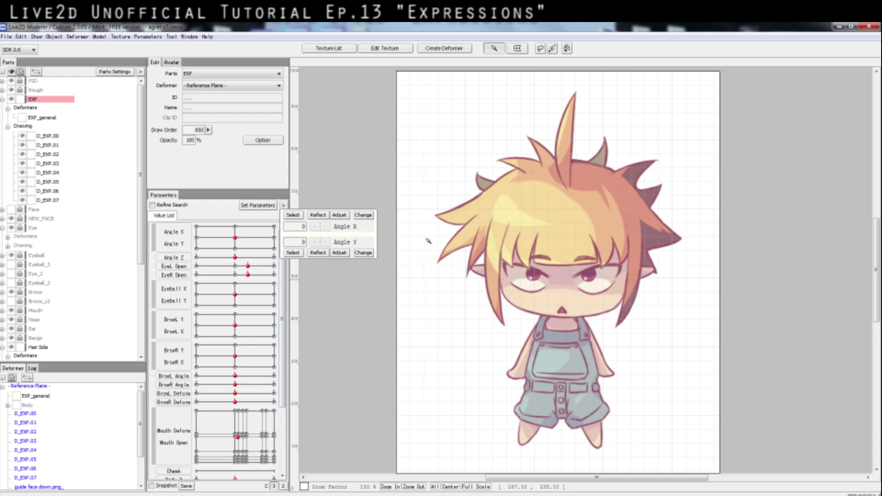
Step: Reopen the model's texture for editing and examine the bangs piece
click(385, 49)
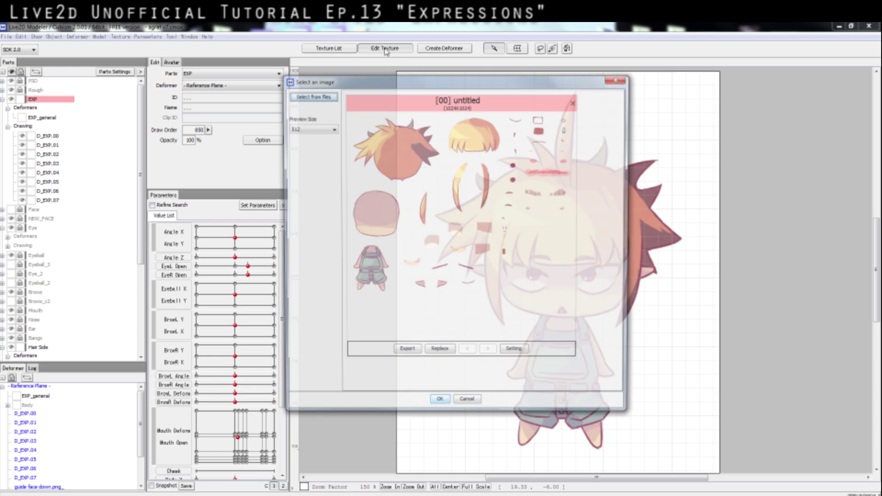
double_click(396, 148)
scroll(340, 173, up, 2)
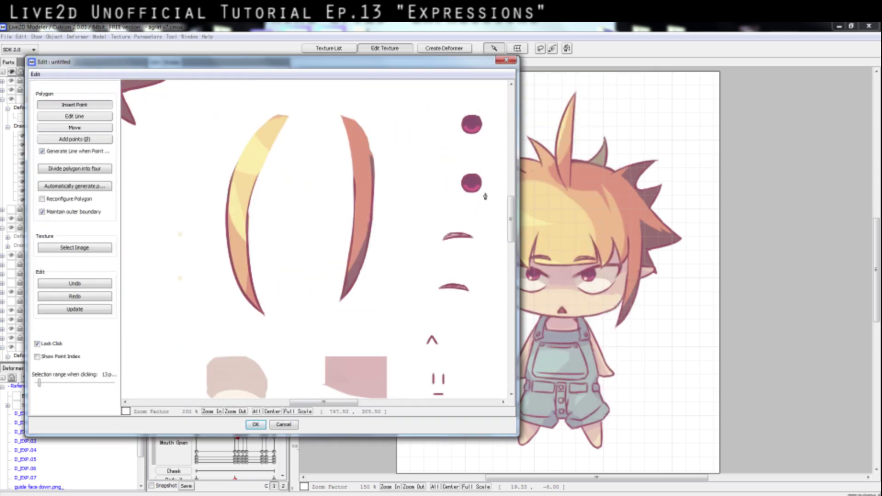
drag(512, 233, 511, 196)
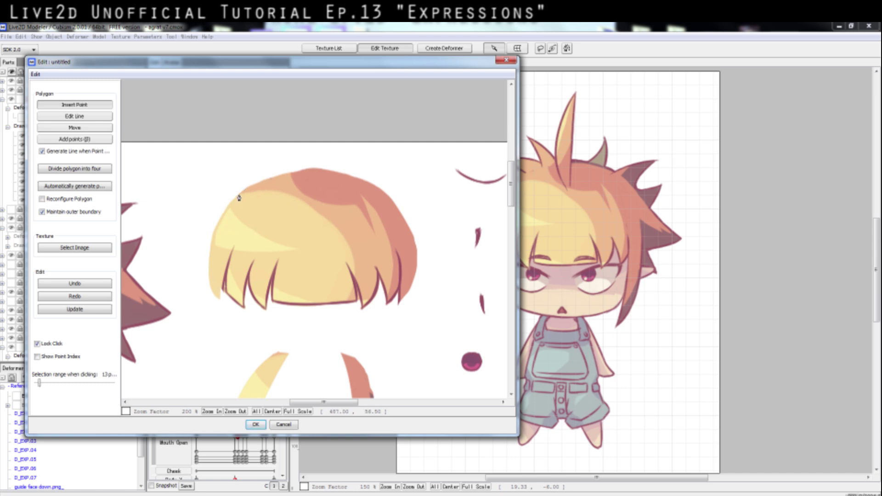
Step: Enlarge the texture editor, examine the back hair, bangs and side hair pieces, and close it without changes
drag(306, 403, 269, 403)
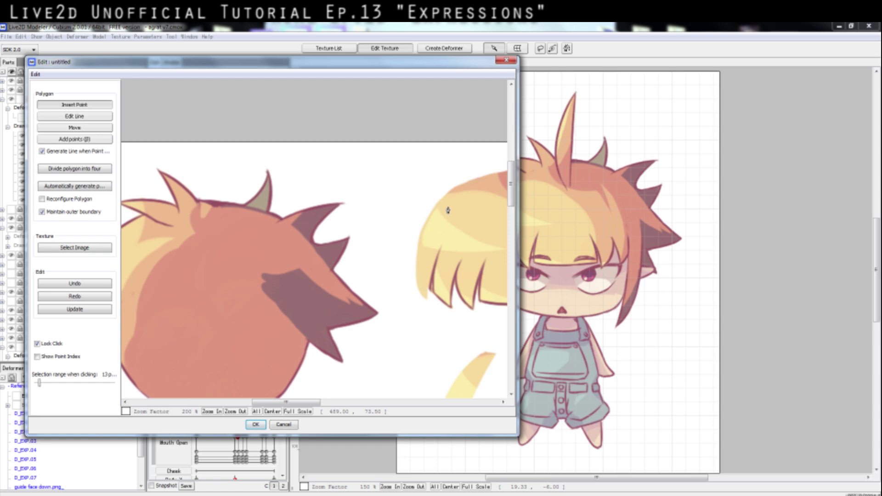
drag(517, 434, 765, 475)
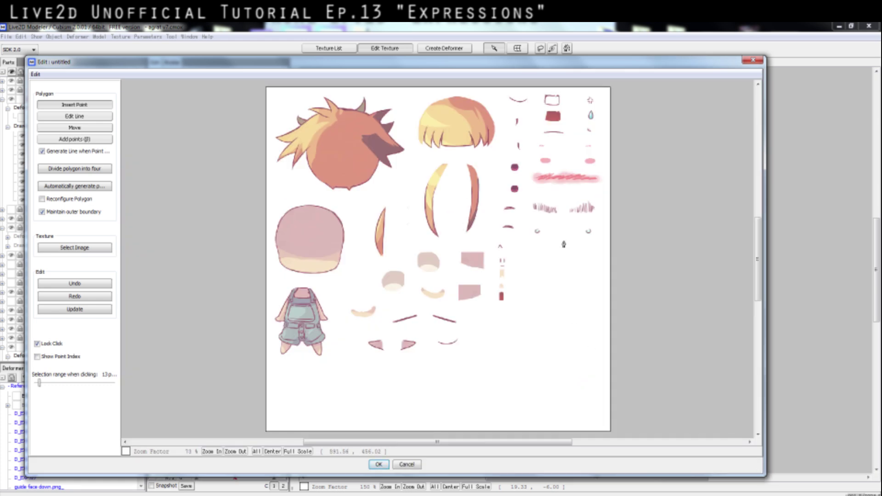
drag(757, 253, 757, 192)
drag(494, 442, 391, 442)
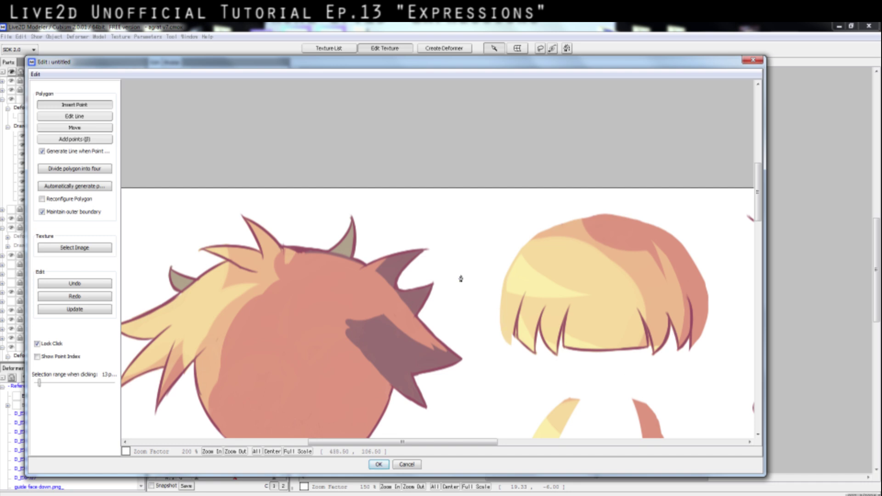
scroll(704, 244, down, 2)
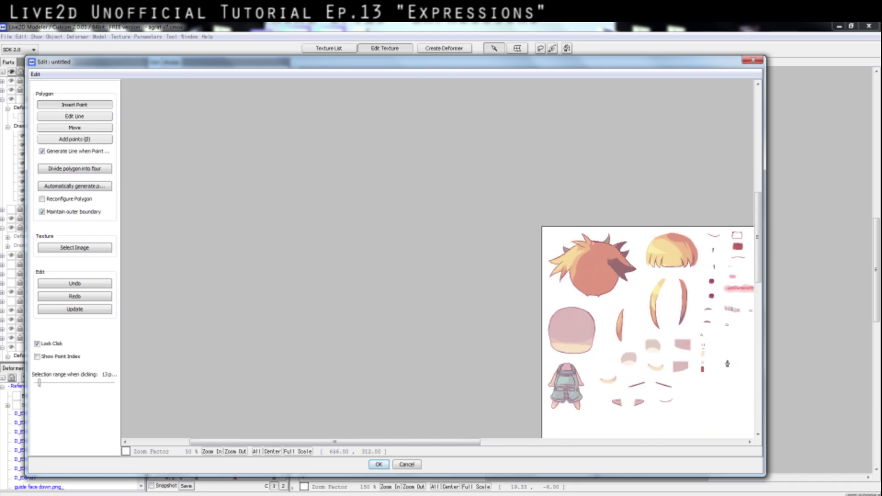
scroll(711, 350, up, 1)
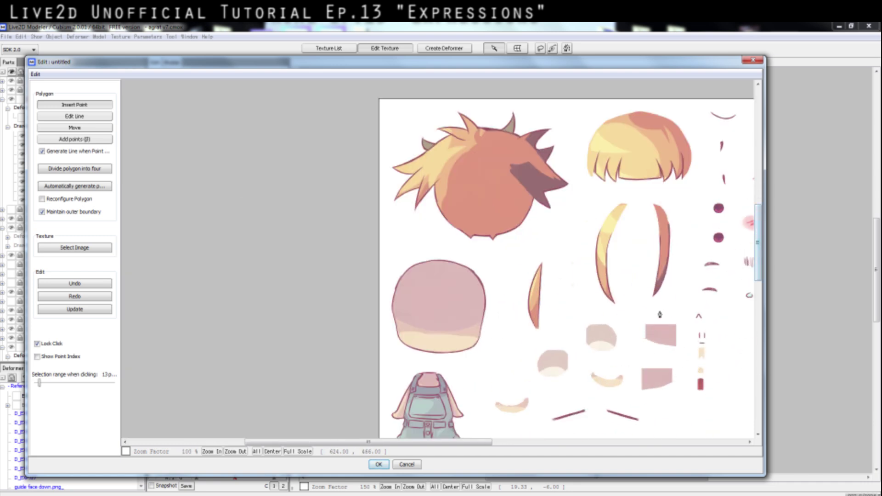
scroll(659, 314, up, 1)
drag(759, 270, 712, 226)
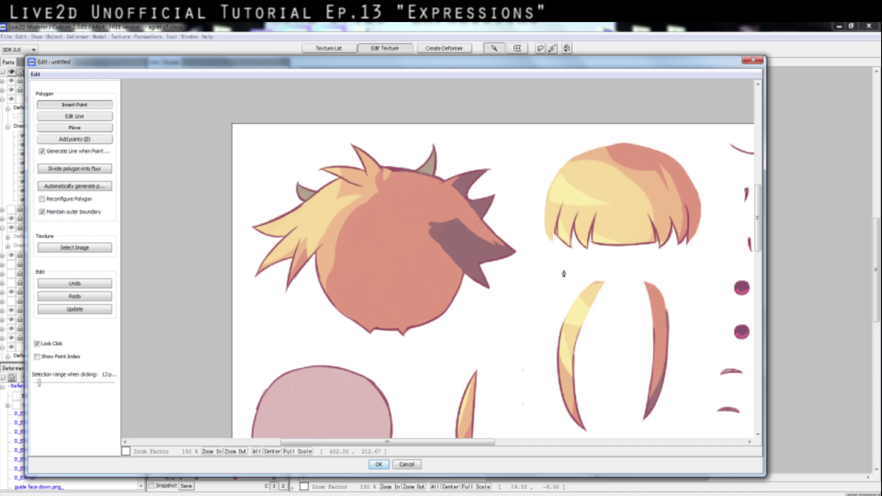
click(408, 463)
Step: Preview the head pose at Angle X -21 and Angle Y -30, and reset both angles to 0
mouse_move(231, 242)
mouse_down()
mouse_move(244, 236)
mouse_move(215, 240)
mouse_move(252, 244)
mouse_move(237, 239)
mouse_up()
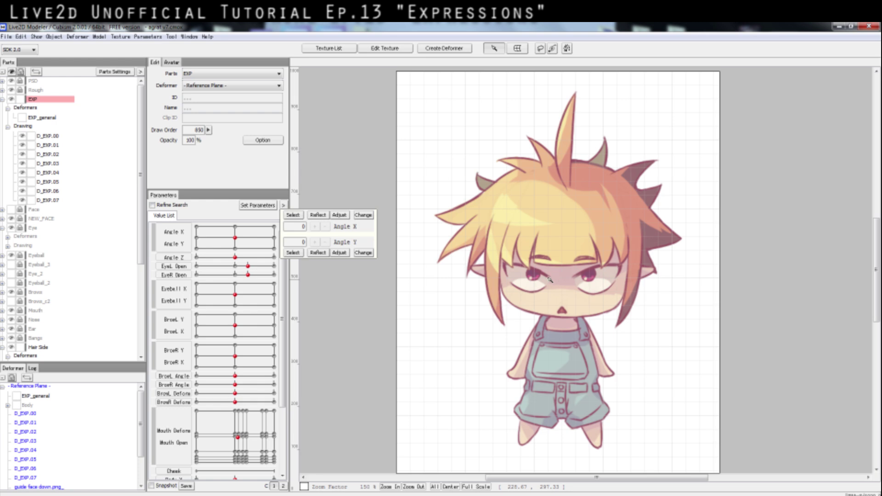
drag(234, 227, 208, 248)
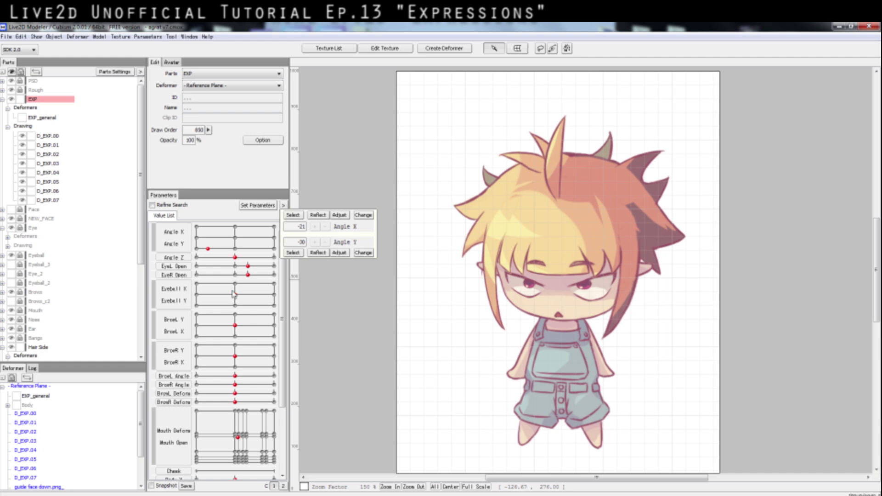
mouse_move(246, 266)
mouse_down()
mouse_move(222, 263)
mouse_move(282, 273)
mouse_move(248, 266)
mouse_up()
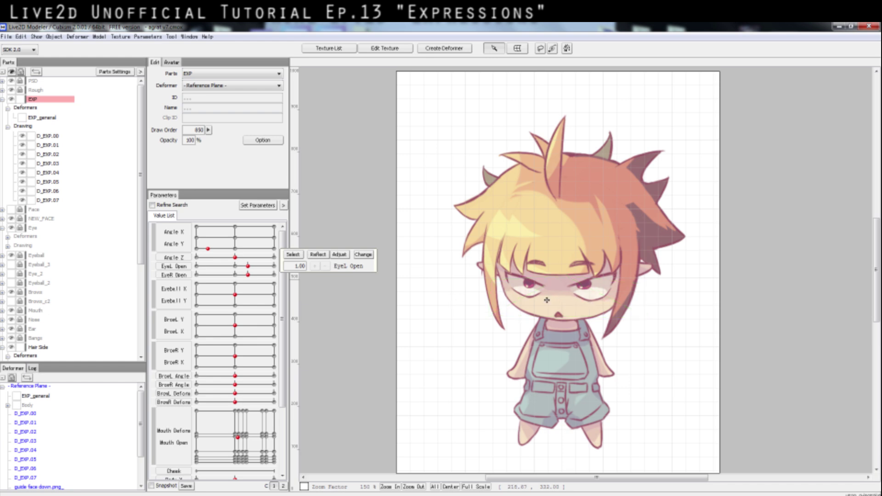
click(235, 237)
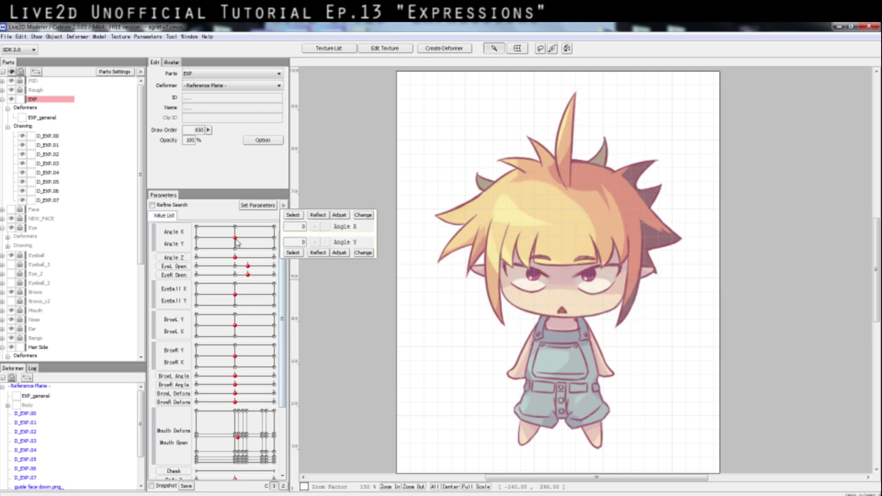
Step: Adjust Mouth Deform and Mouth Open to close the mouth into a small frown
drag(282, 318, 282, 381)
click(196, 324)
drag(226, 343, 240, 372)
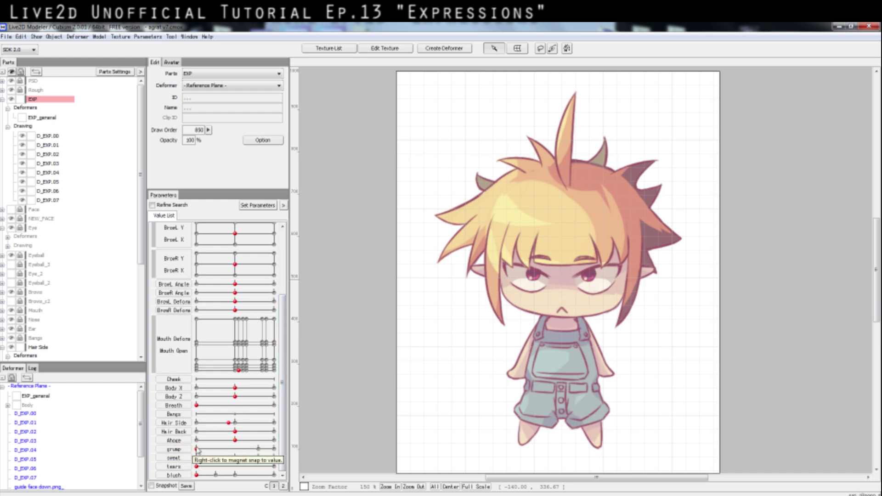
Step: Preview the sweat parameter at 0.50 and 0.80, and examine the sweat drop on the side hair
drag(197, 451, 238, 464)
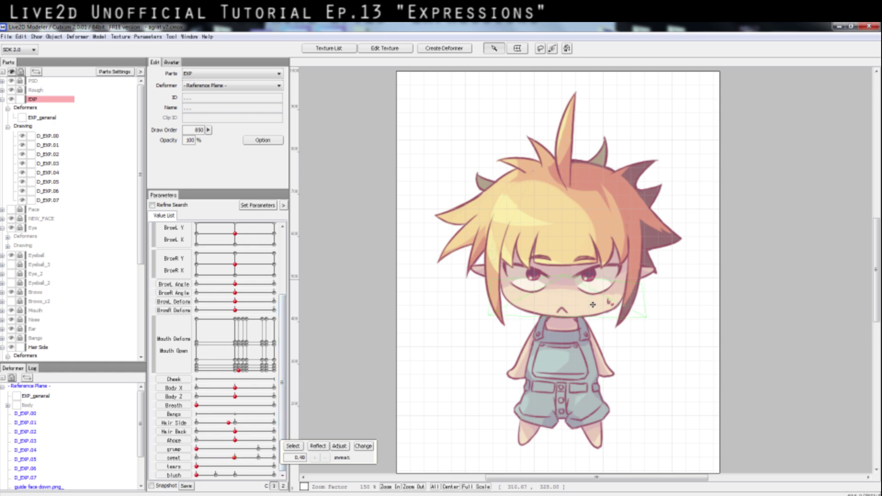
click(235, 458)
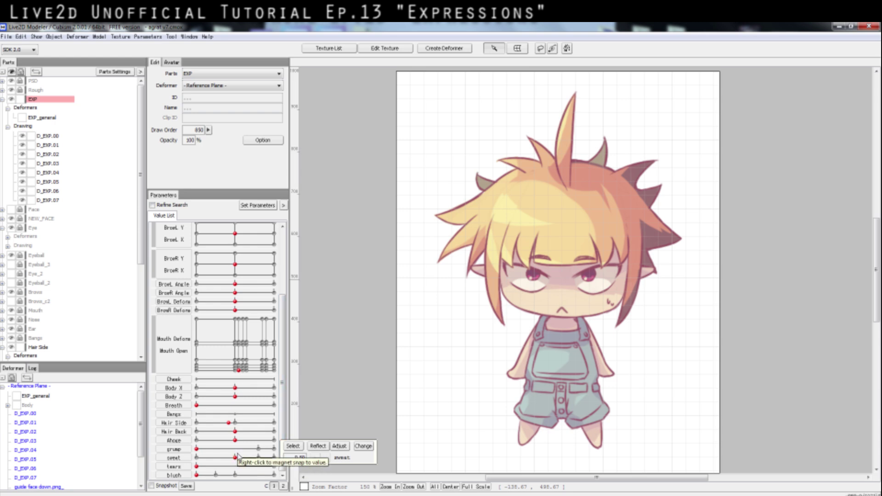
mouse_move(235, 458)
mouse_down()
mouse_move(259, 457)
mouse_move(225, 458)
mouse_move(280, 461)
mouse_move(259, 459)
mouse_up()
click(494, 252)
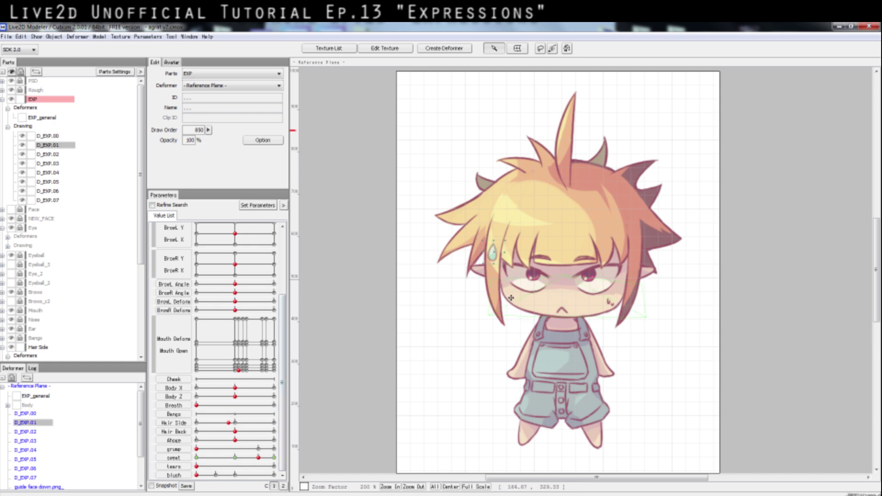
scroll(510, 294, up, 2)
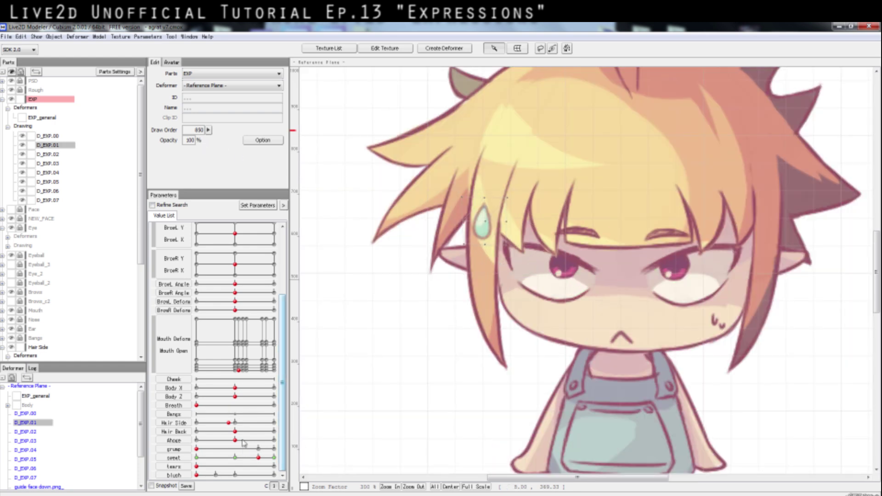
click(235, 457)
click(259, 457)
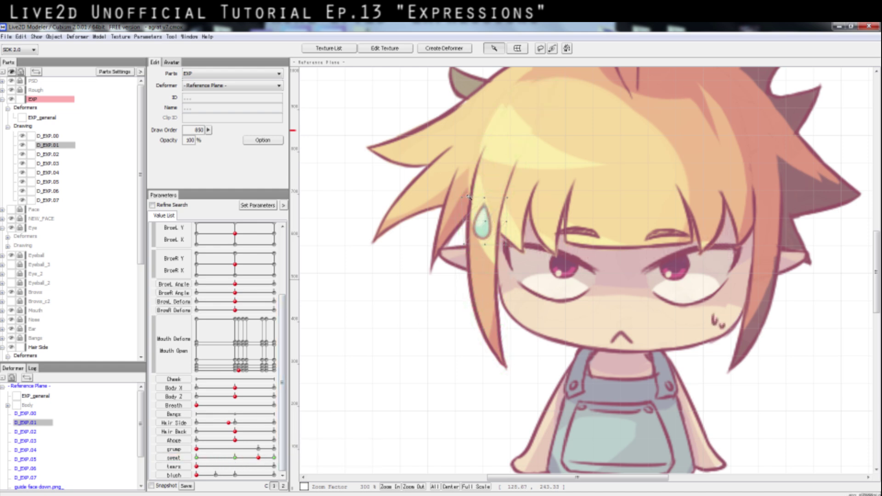
Step: Toggle the visibility of drawings D_EXP.01 to D_EXP.06 in turn to identify the sweat drop, and select D_EXP.01
click(21, 100)
click(20, 99)
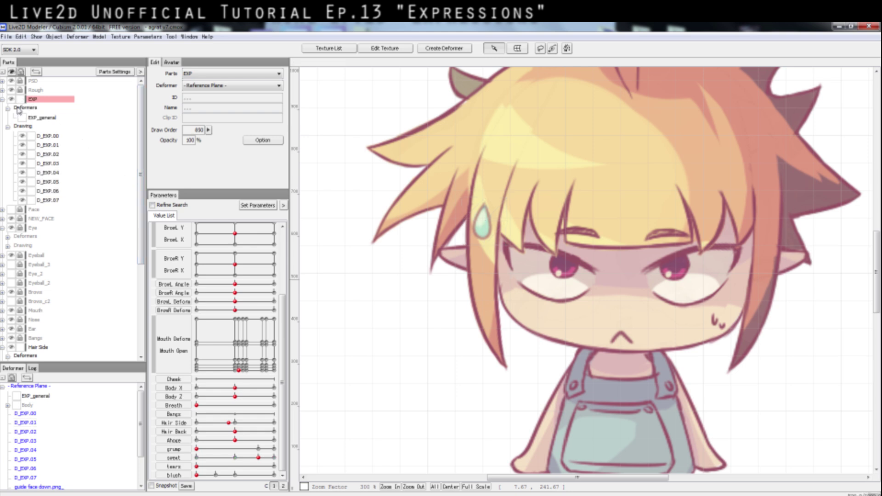
click(22, 173)
click(22, 173)
click(22, 182)
click(22, 182)
click(22, 191)
click(22, 191)
click(22, 155)
click(22, 155)
click(23, 163)
click(22, 163)
click(22, 145)
click(22, 145)
click(44, 145)
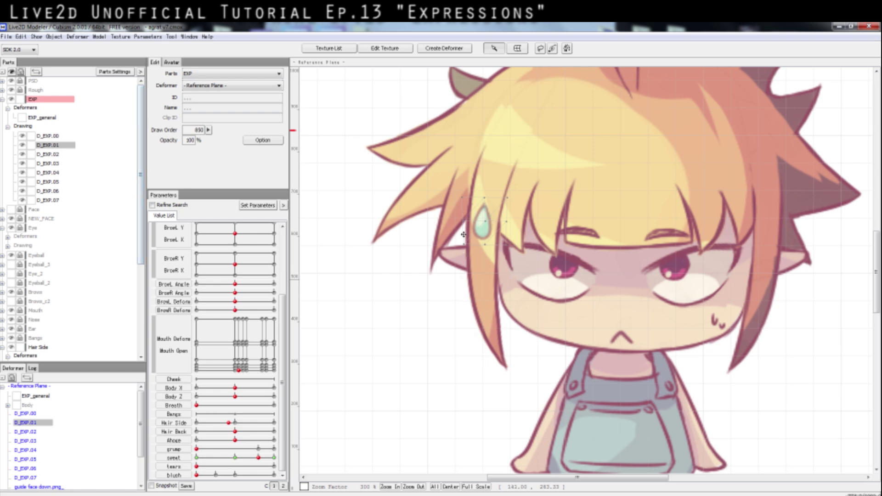
Step: Set sweat to 0.50 and add a key at 0.80 on the sweat parameter for D_EXP.01
click(234, 458)
mouse_move(238, 461)
mouse_down()
mouse_move(278, 461)
mouse_move(235, 459)
mouse_up()
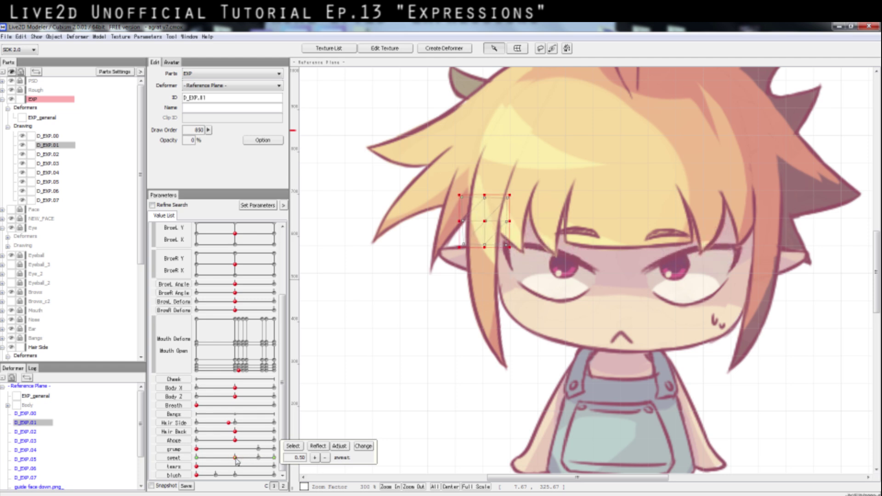
click(190, 460)
double_click(190, 459)
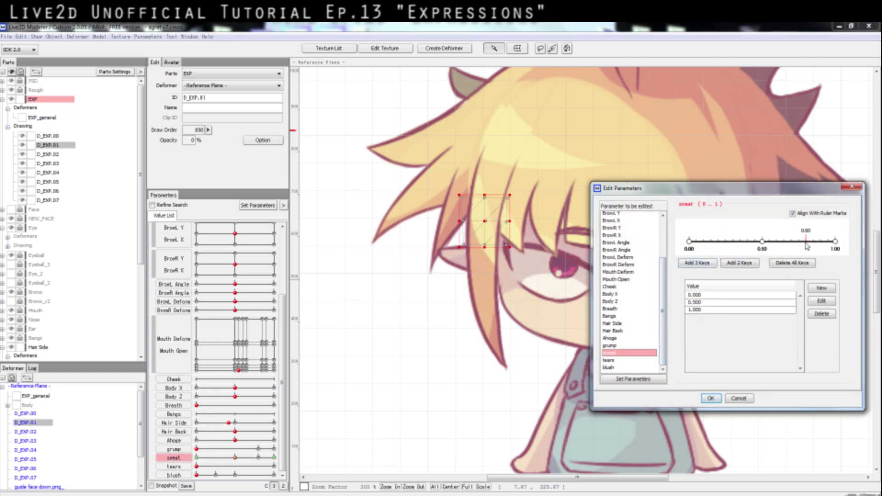
click(710, 398)
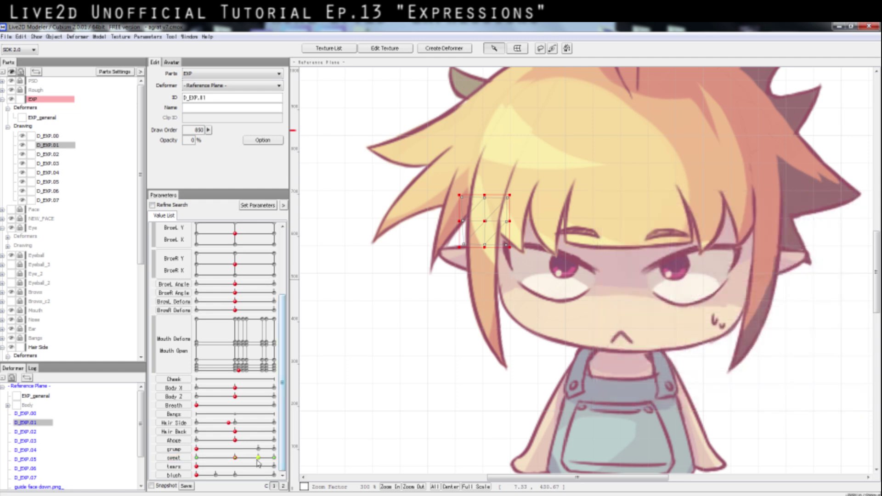
Step: Set the sweat drop's opacity to 100% at the sweat parameter's 0.80 key
click(258, 458)
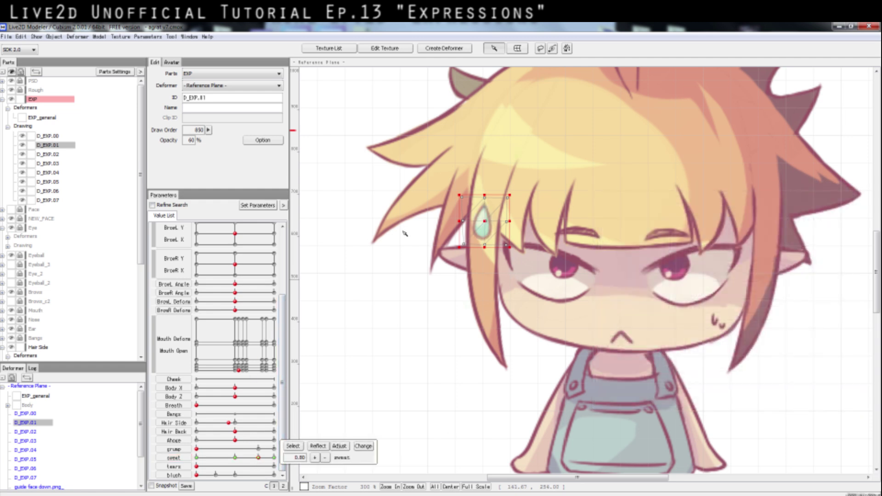
double_click(189, 140)
text(100)
key(Return)
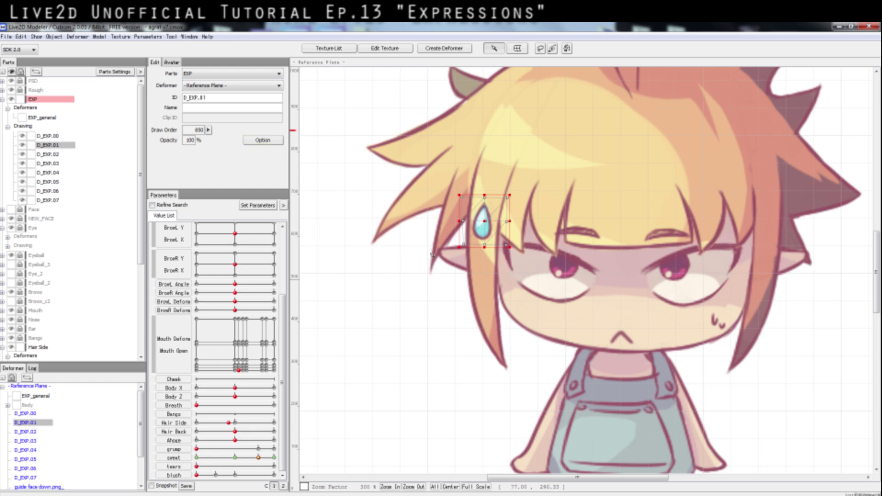
Step: Deselect the sweat drop and preview the sweat parameter from 0.00 to 1.00 on the whole character
click(166, 458)
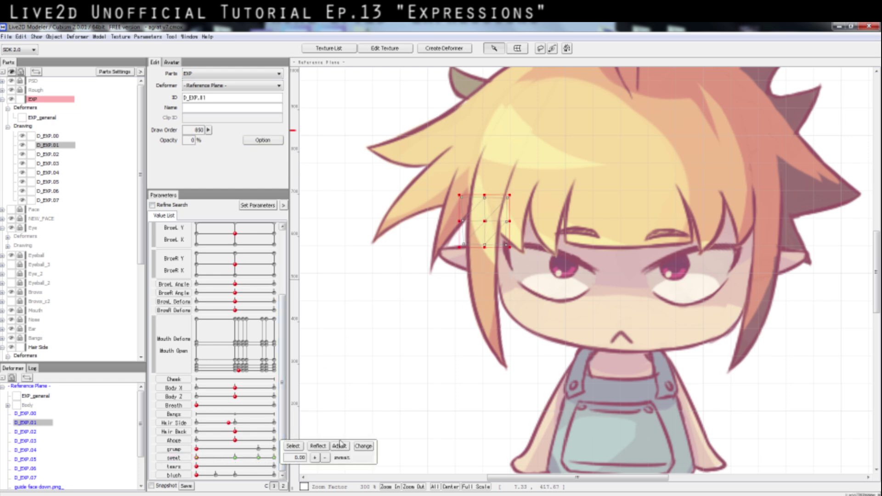
click(399, 261)
drag(197, 458, 300, 459)
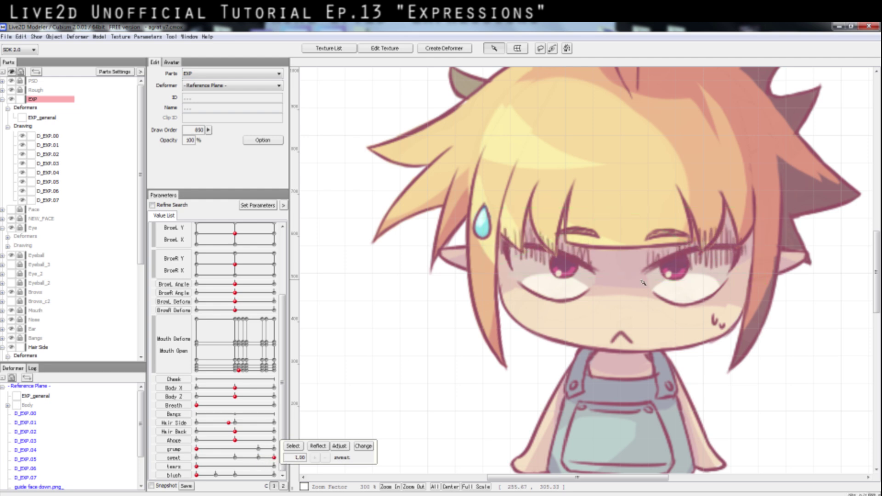
scroll(644, 282, down, 2)
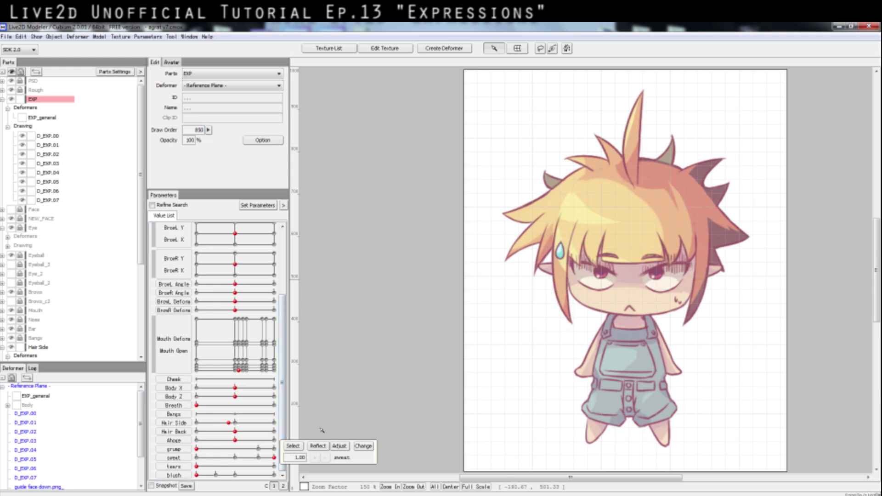
mouse_move(275, 461)
mouse_down()
mouse_move(260, 464)
mouse_move(284, 465)
mouse_up()
Step: Select the eye shading lines D_EXP.03 and compare them at sweat 0.80 and 1.00
click(616, 262)
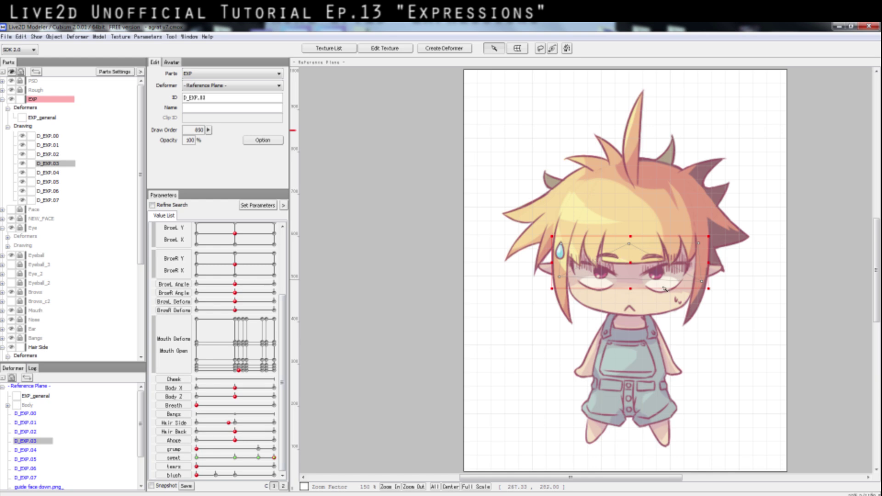
scroll(665, 288, up, 1)
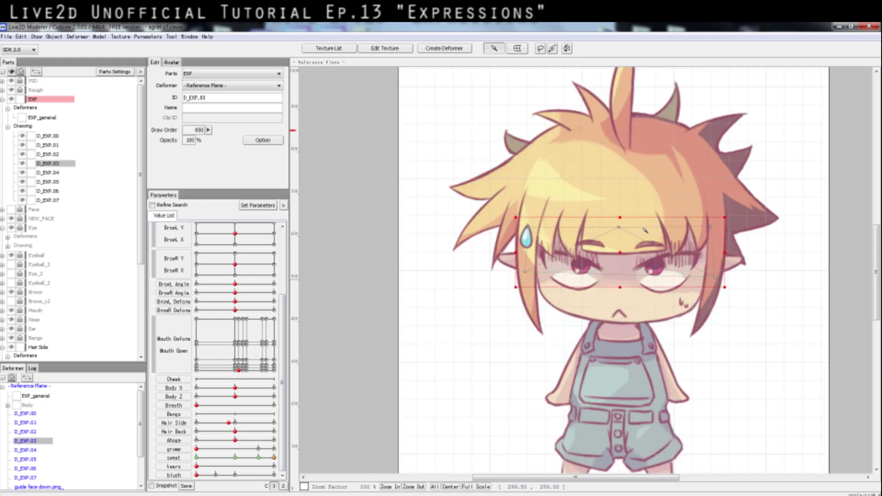
click(258, 458)
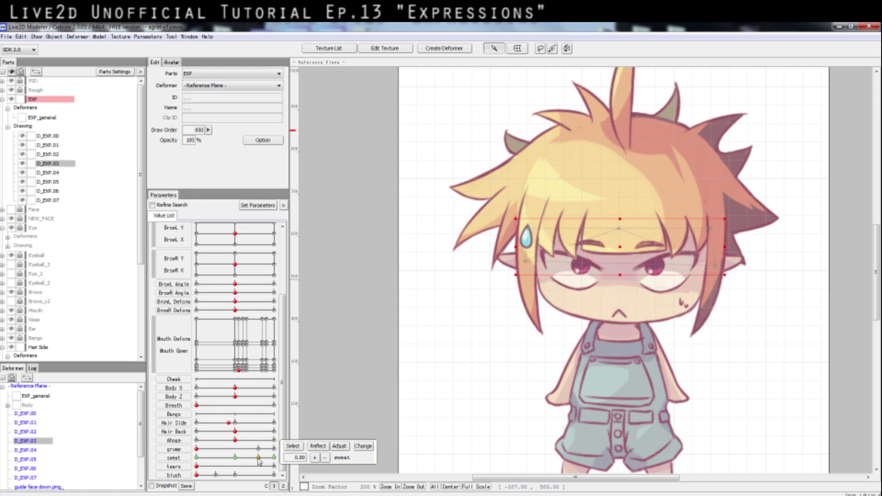
mouse_move(258, 458)
mouse_down()
mouse_move(284, 459)
mouse_move(259, 461)
mouse_move(275, 459)
mouse_up()
click(621, 258)
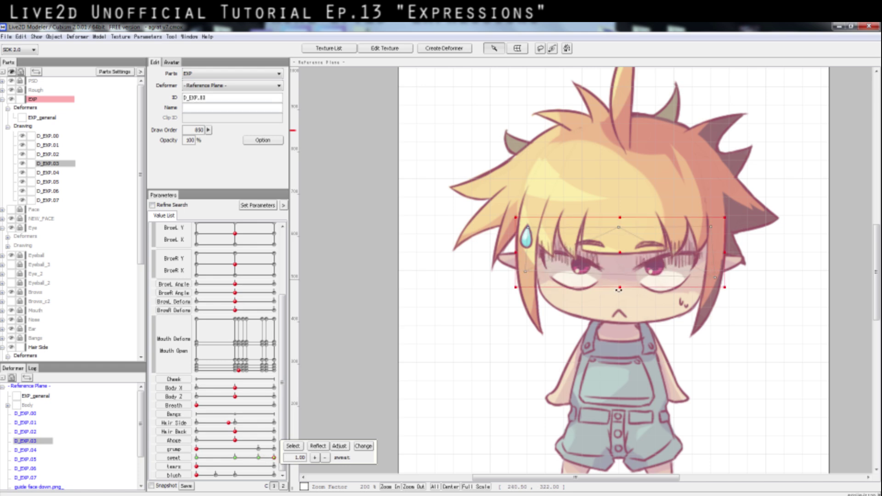
mouse_move(274, 458)
mouse_down()
mouse_move(260, 461)
mouse_move(274, 458)
mouse_up()
drag(266, 457, 274, 457)
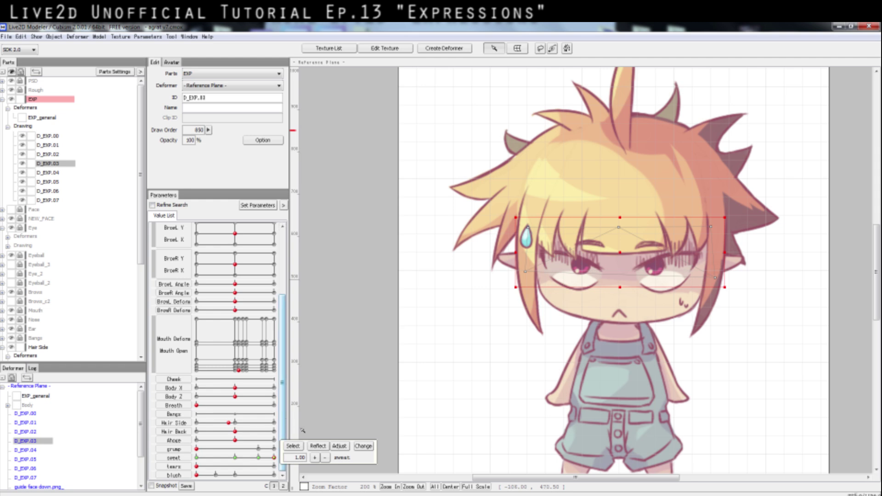
Step: Preview the sweat parameter at 0.60, reset it to 0, and deselect the eye shading lines
click(219, 448)
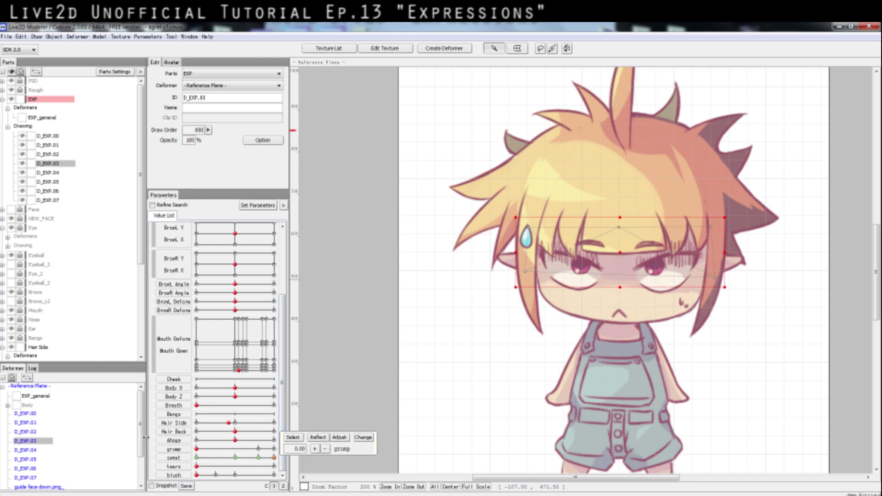
drag(273, 457, 253, 461)
click(483, 251)
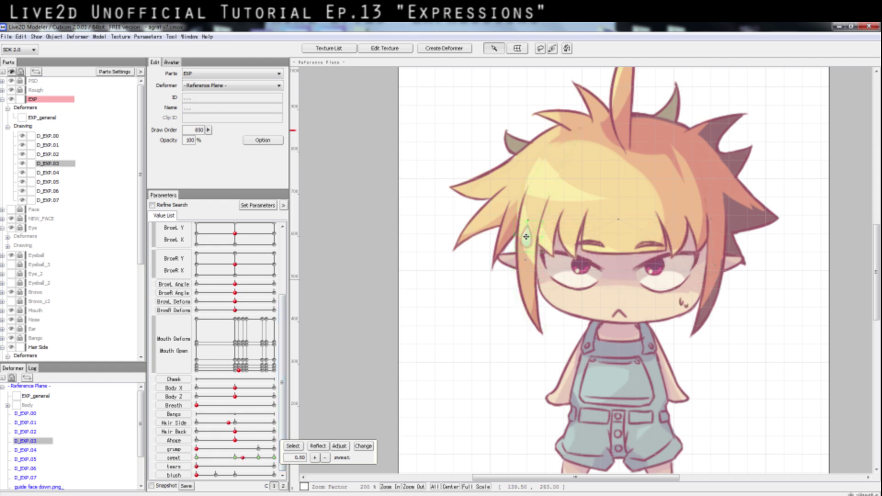
click(197, 459)
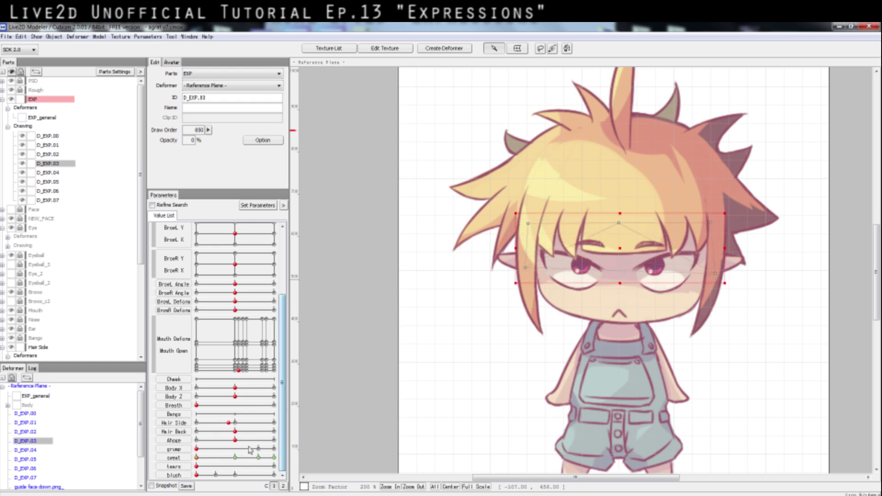
click(568, 263)
Step: Deselect the eye shading lines and preview the tears parameter from 0 to 1.00 on the character
mouse_move(197, 466)
mouse_down()
mouse_move(218, 467)
mouse_move(201, 467)
mouse_up()
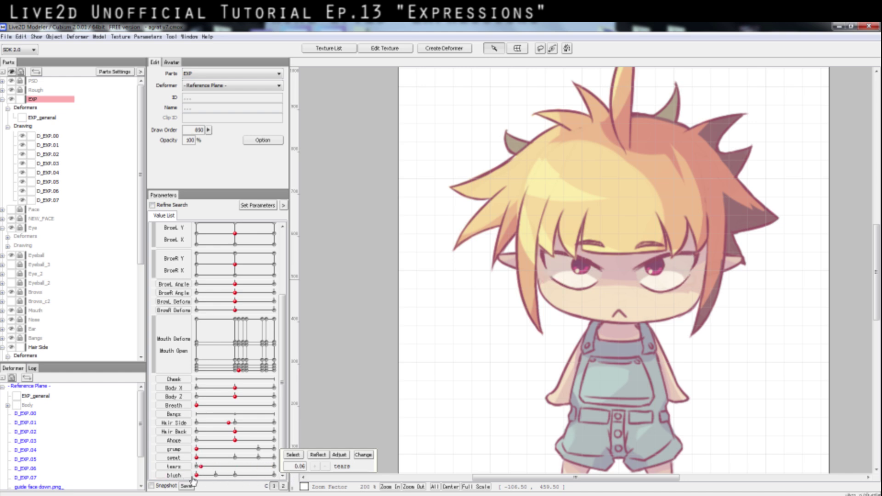
click(274, 467)
mouse_move(274, 467)
mouse_down()
mouse_move(253, 469)
mouse_move(283, 470)
mouse_move(235, 470)
mouse_move(261, 470)
mouse_up()
drag(209, 476, 343, 473)
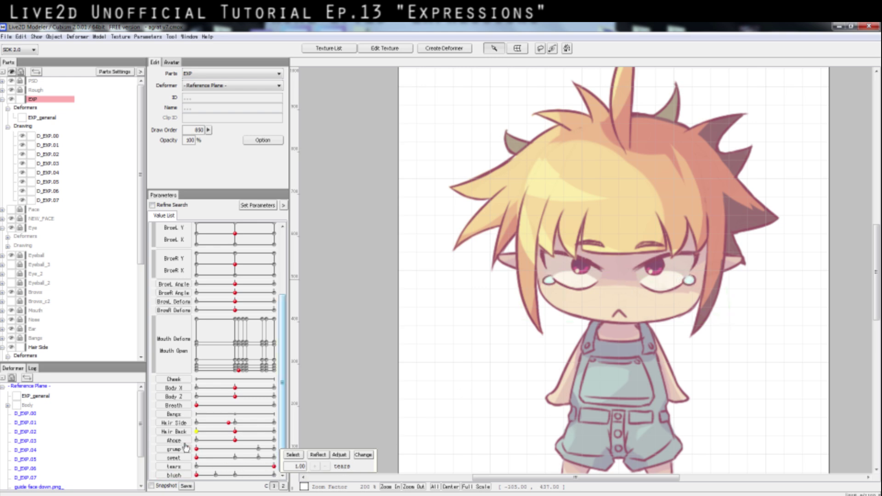
Step: Preview the blush parameter at 0.25, 0.50 and 1.00 on the character's face
drag(235, 471, 217, 483)
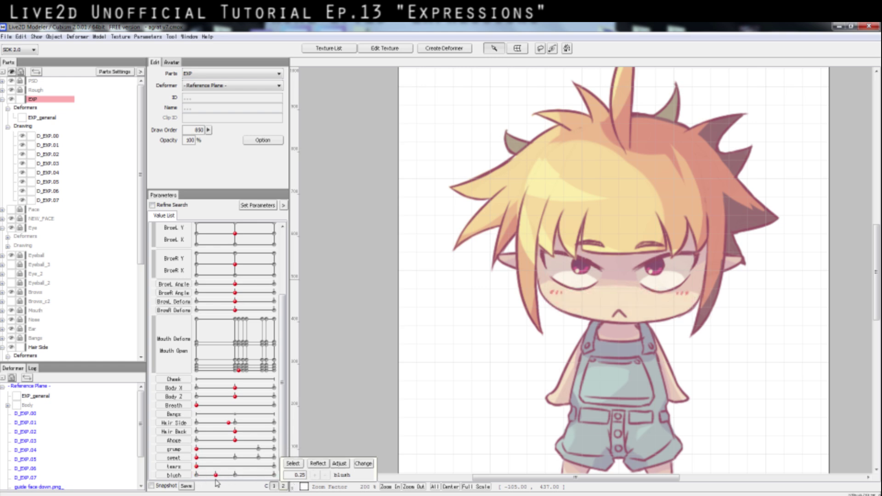
drag(215, 481, 235, 479)
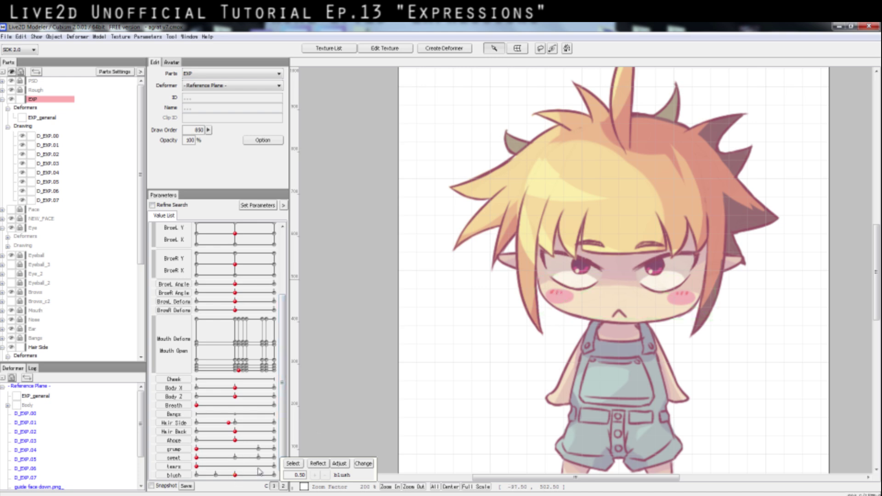
drag(238, 478, 294, 476)
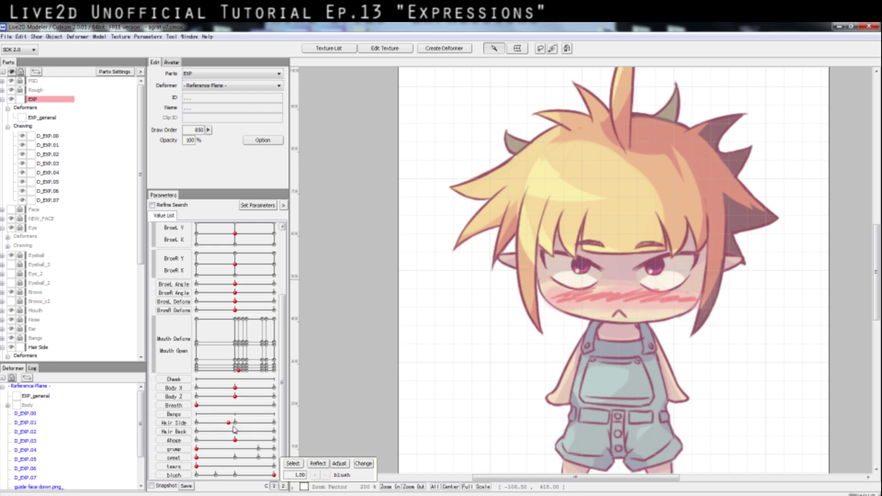
mouse_move(235, 476)
mouse_down()
mouse_move(353, 479)
mouse_move(413, 459)
mouse_up()
Step: Select the blush drawing D_EXP.07 to inspect it at blush 1.00, and deselect it again
click(658, 299)
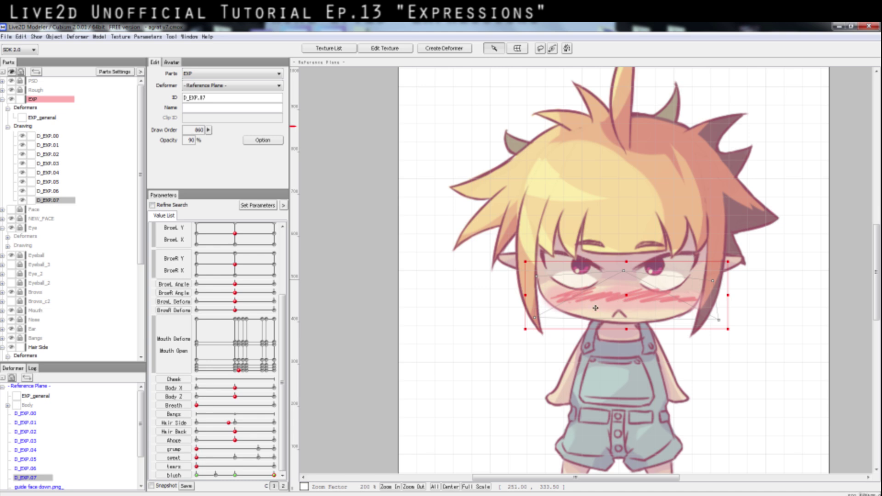
drag(267, 475, 289, 472)
click(436, 375)
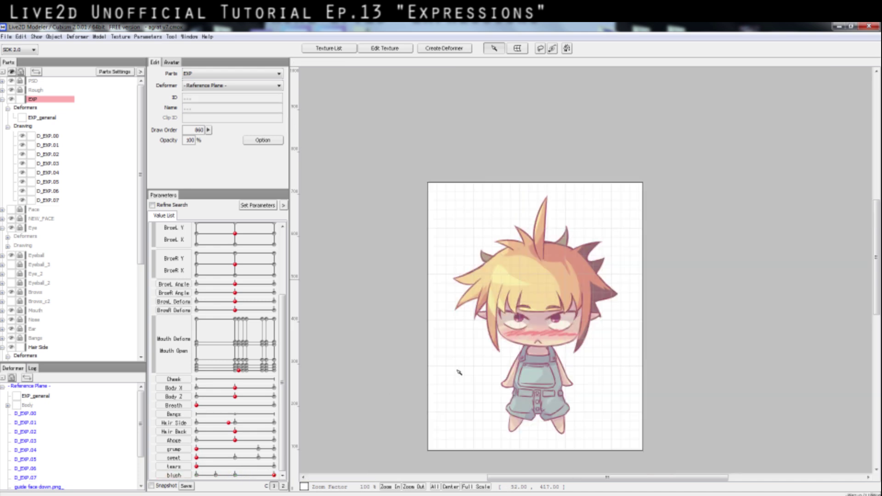
Step: Give the brows a worried pose with BrowR Y at 0.59, both brow angles lowered, and both brow deforms at -1.00
drag(544, 478, 572, 478)
drag(282, 317, 289, 246)
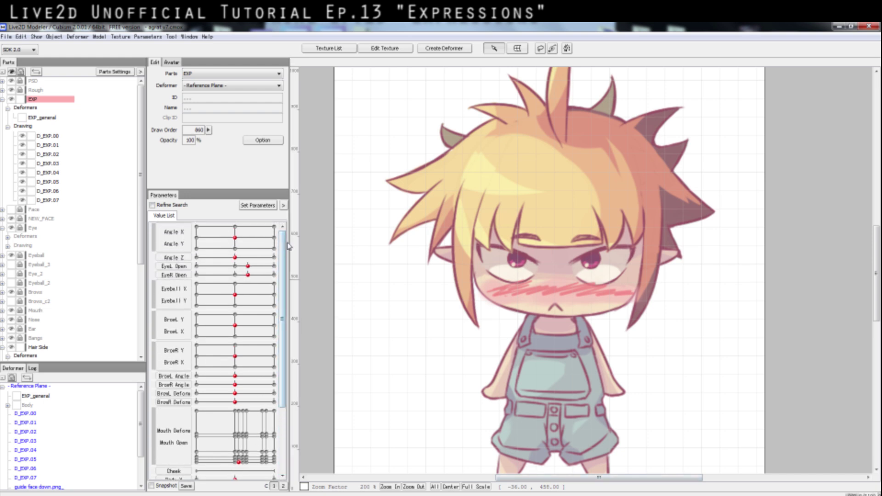
drag(234, 266, 248, 265)
mouse_move(235, 294)
mouse_down()
mouse_move(237, 307)
mouse_move(237, 296)
mouse_up()
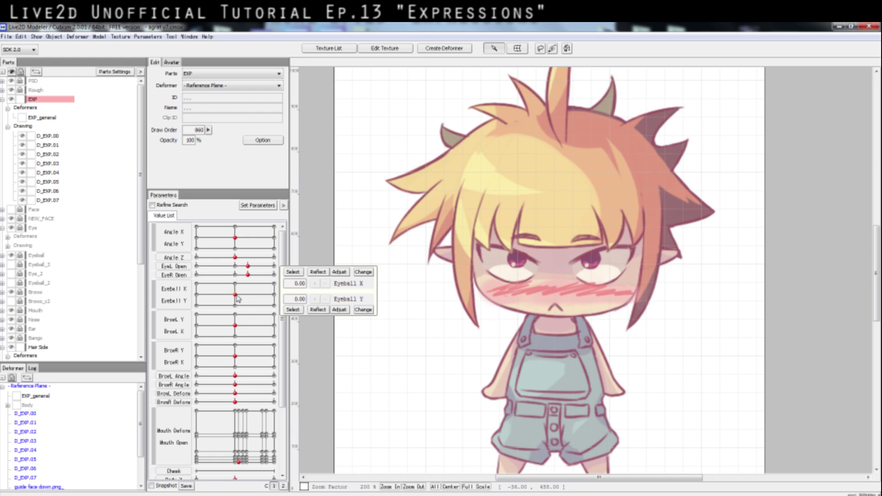
mouse_move(236, 328)
mouse_down()
mouse_move(254, 330)
mouse_move(217, 329)
mouse_up()
drag(241, 357, 260, 360)
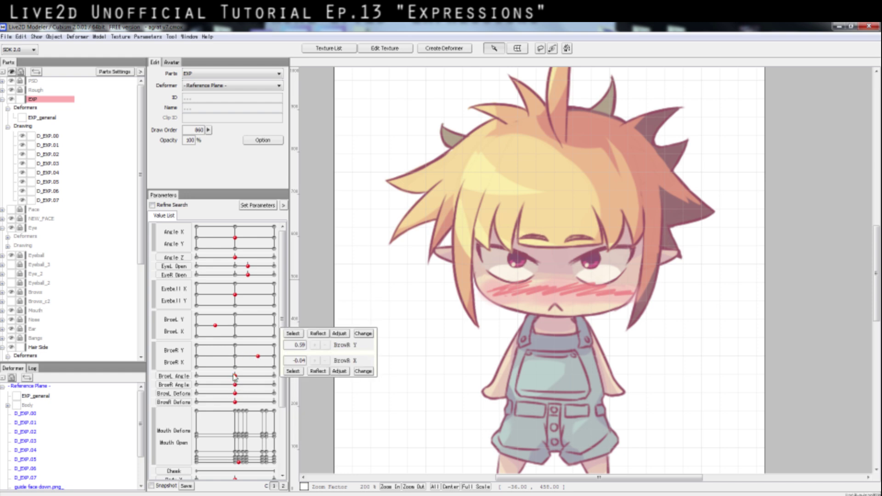
drag(236, 377, 195, 403)
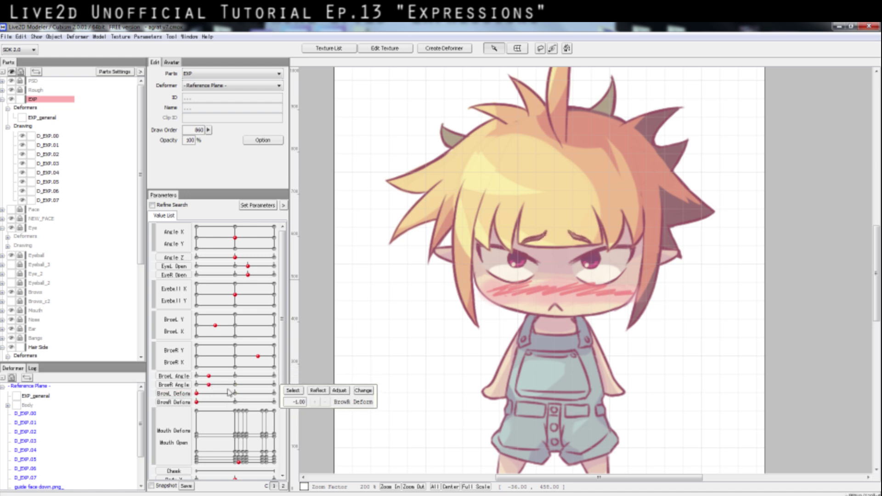
Step: Open both eyes wider, with EyeR Open at 1.35, and set tears to 1.00
scroll(584, 344, down, 1)
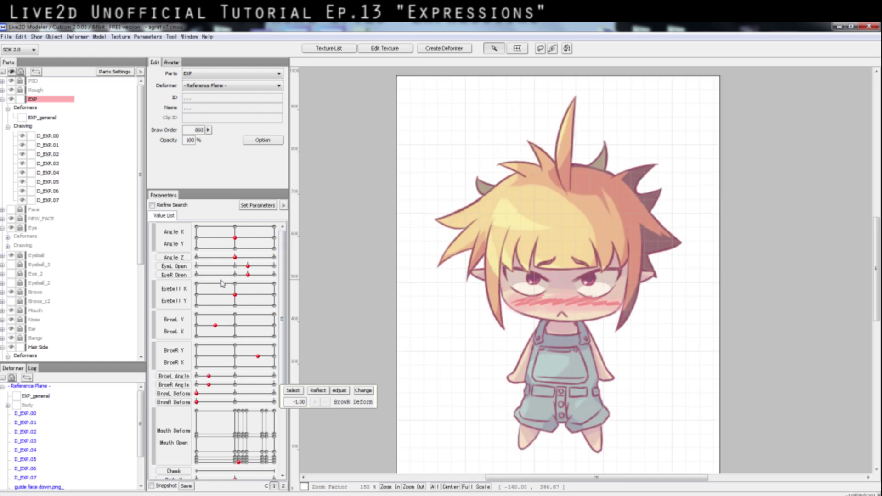
mouse_move(250, 271)
mouse_down()
mouse_move(272, 275)
mouse_move(228, 275)
mouse_move(267, 275)
mouse_up()
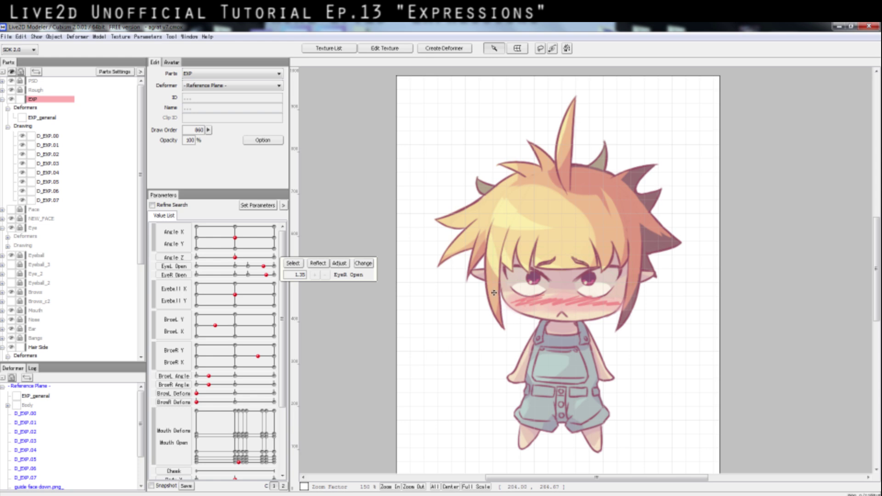
drag(283, 343, 282, 408)
drag(228, 466, 274, 466)
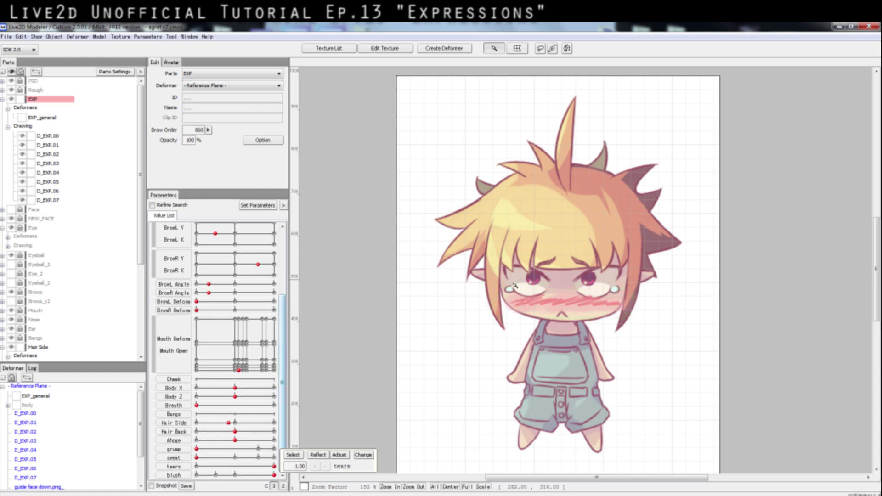
Step: Set Mouth Deform to 1.00 and preview Mouth Open at 0.45 before returning it to 0.00
click(239, 372)
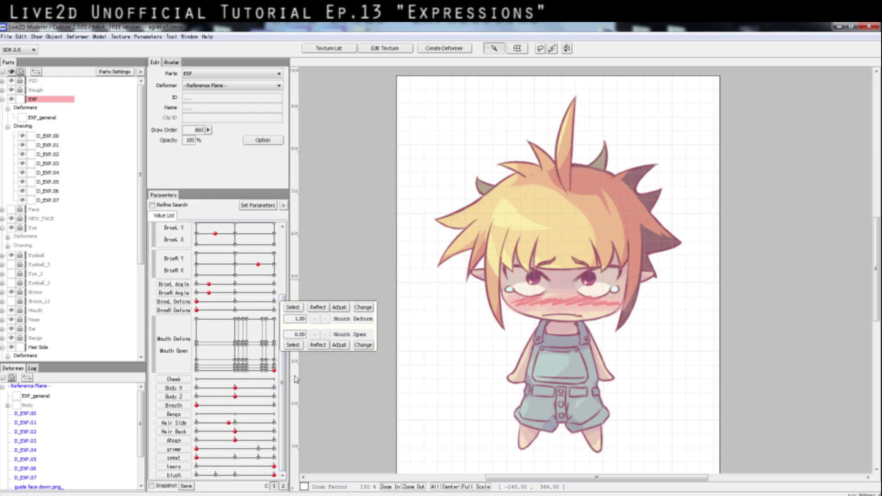
drag(233, 376, 324, 348)
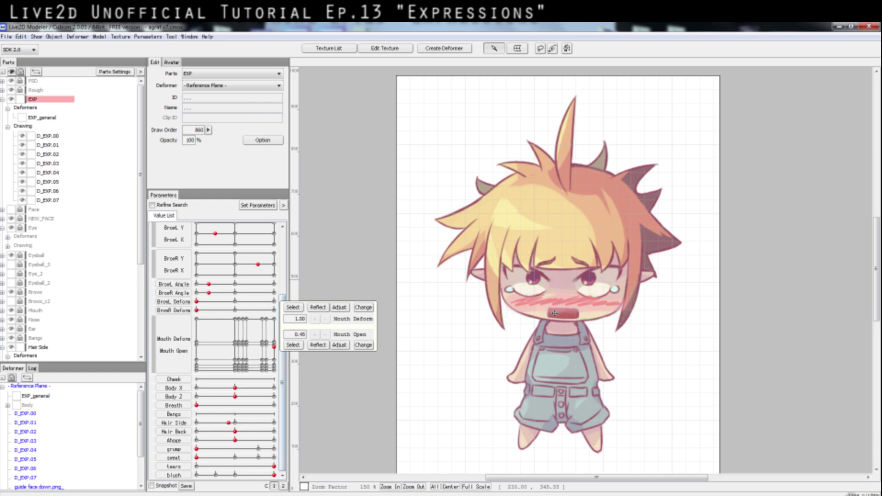
drag(275, 347, 381, 381)
drag(274, 372, 329, 380)
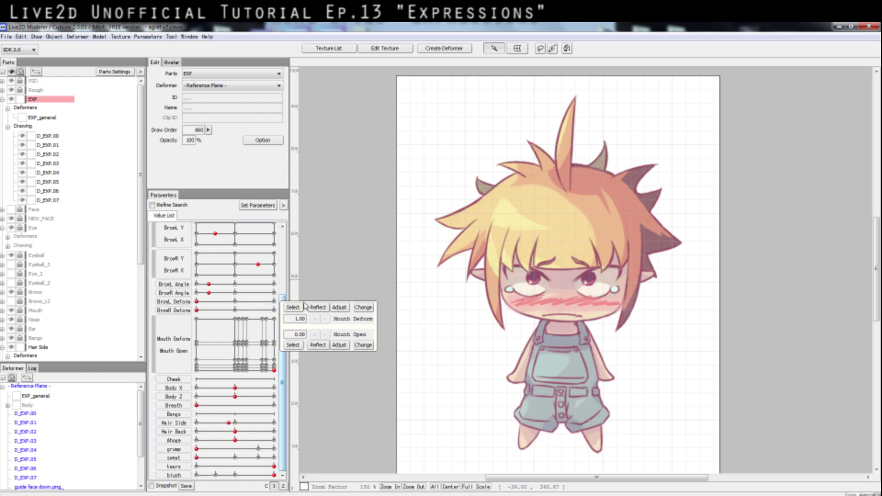
Step: Pose the character with Ahoge at 0.59 and Body X turned to its negative side, and select the blush drawing D_EXP.07
drag(235, 440, 260, 437)
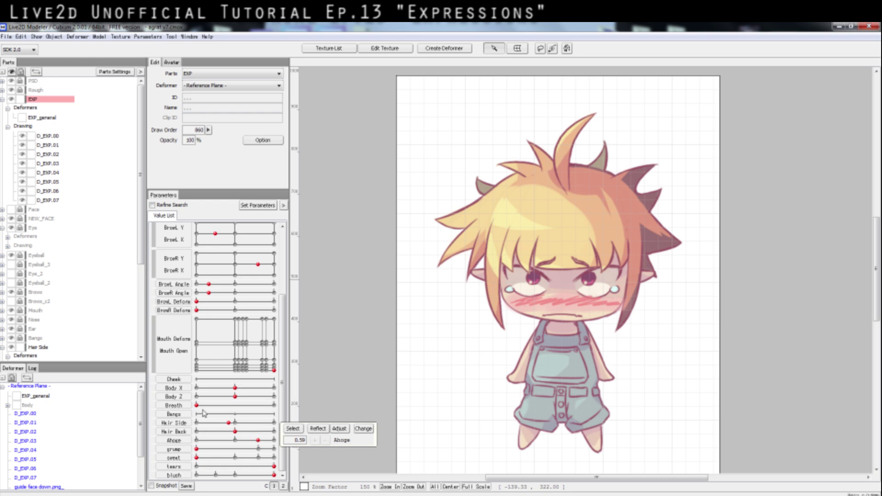
drag(235, 388, 212, 394)
click(555, 298)
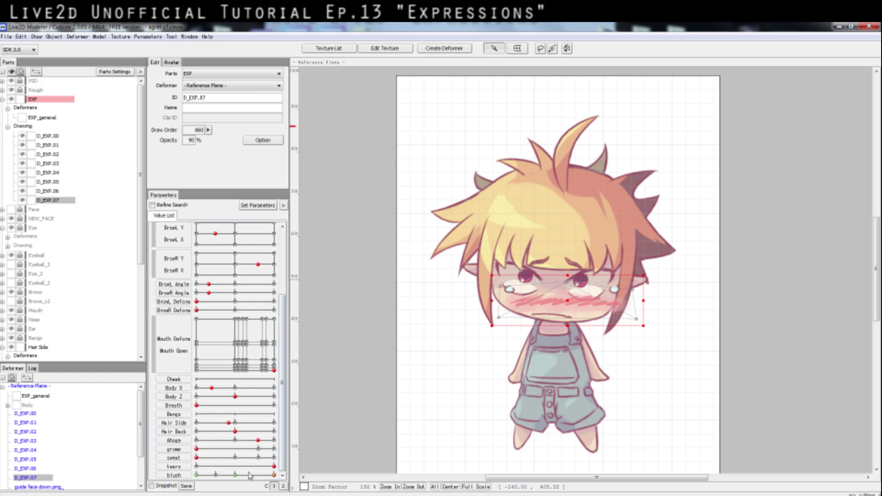
scroll(144, 268, down, 4)
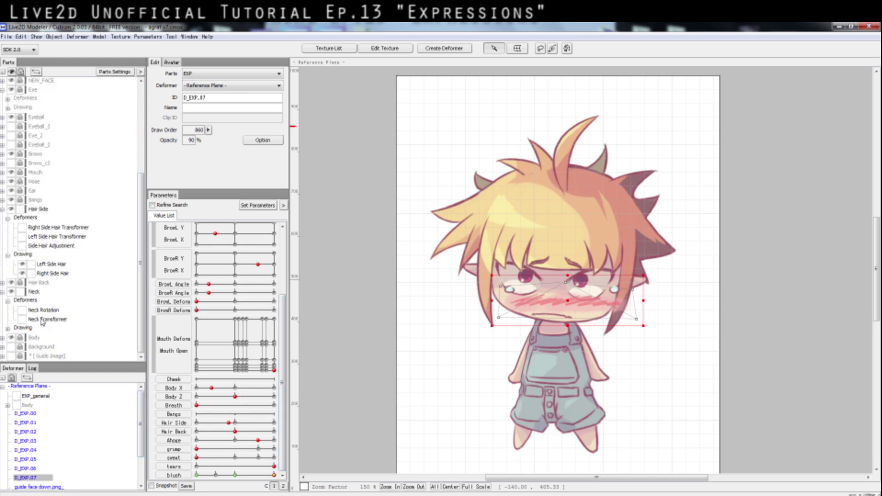
scroll(110, 275, up, 3)
scroll(110, 275, up, 2)
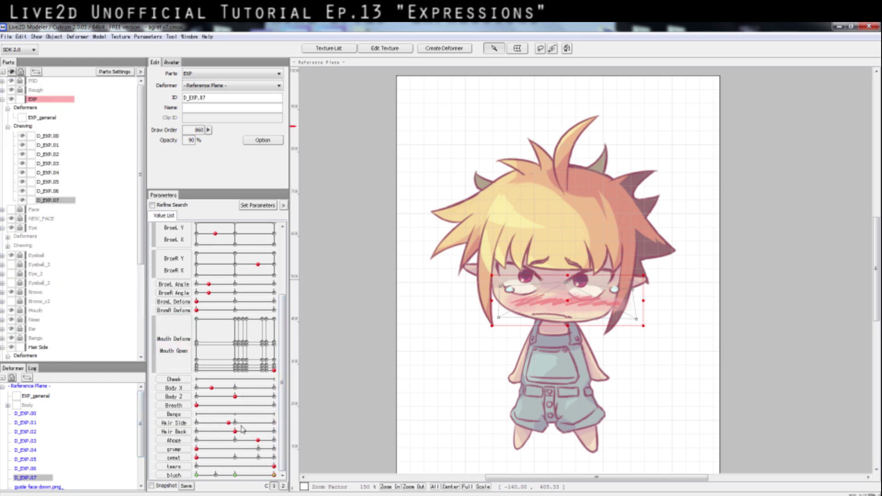
double_click(174, 449)
click(739, 398)
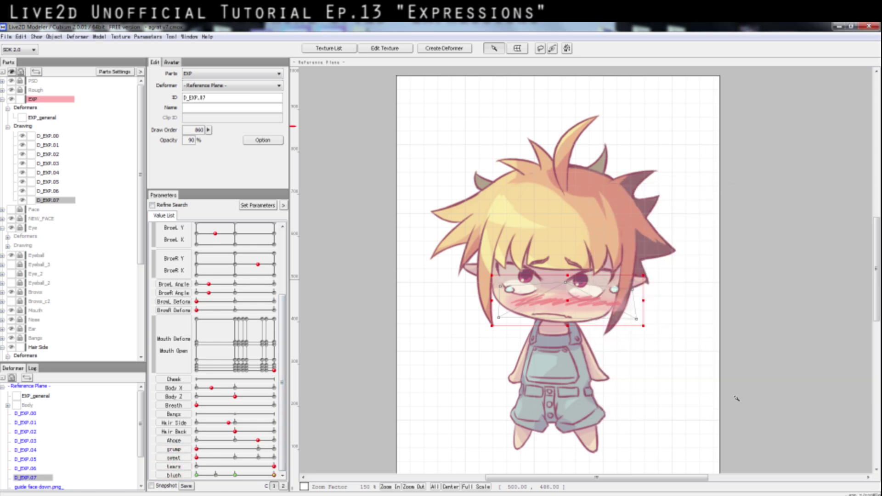
Step: Start defining a new parameter named "angry" in the parameter settings and cancel it
click(264, 208)
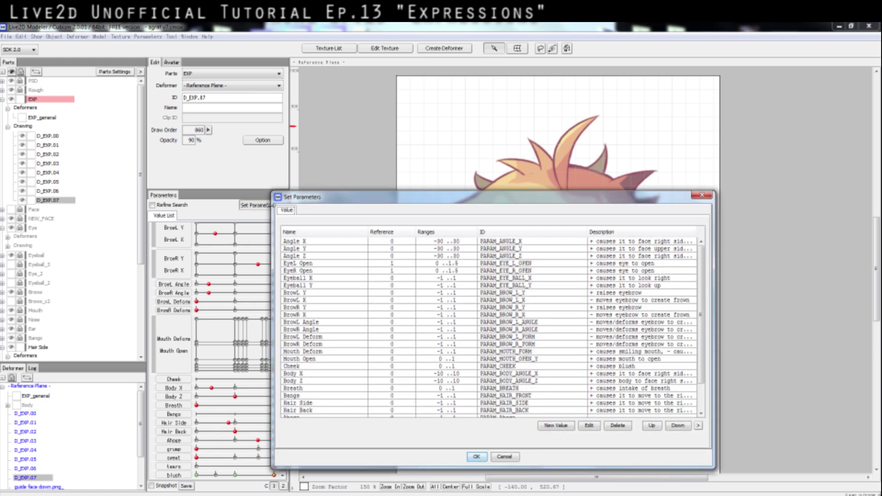
click(552, 427)
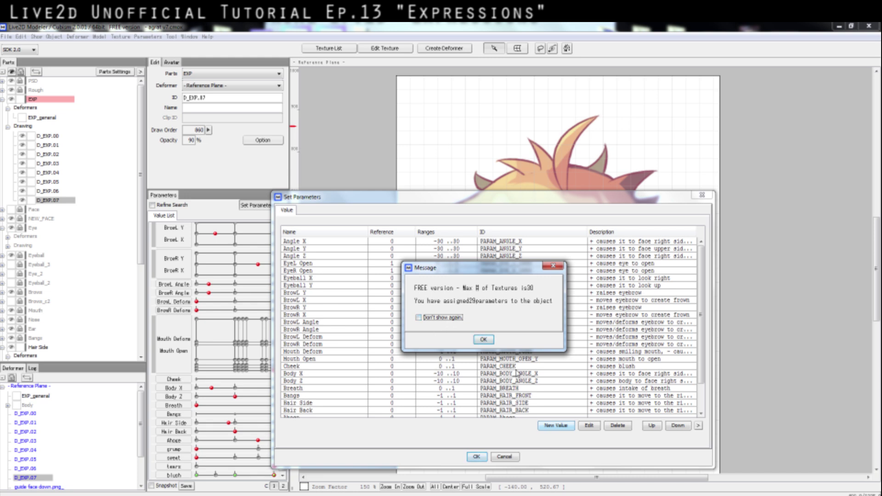
click(486, 342)
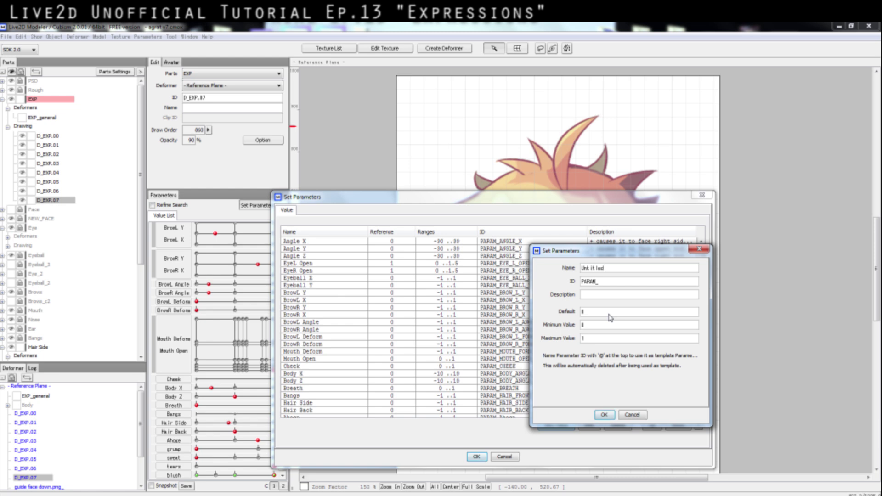
double_click(606, 269)
text(angry)
click(659, 282)
click(638, 415)
Step: Try moving the Ahoge parameter up and down in the parameter order, and discard the parameter settings changes
scroll(597, 330, down, 3)
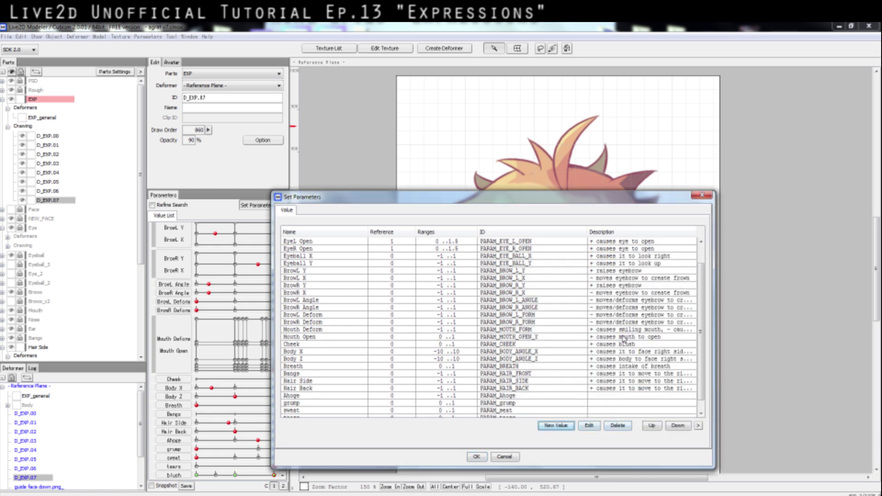
click(310, 385)
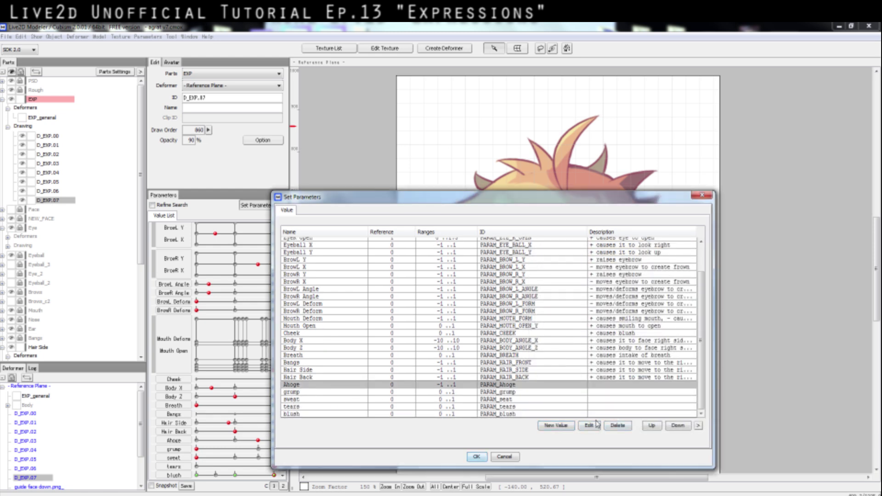
click(651, 425)
click(651, 426)
click(677, 425)
click(674, 428)
click(674, 427)
click(651, 426)
click(671, 427)
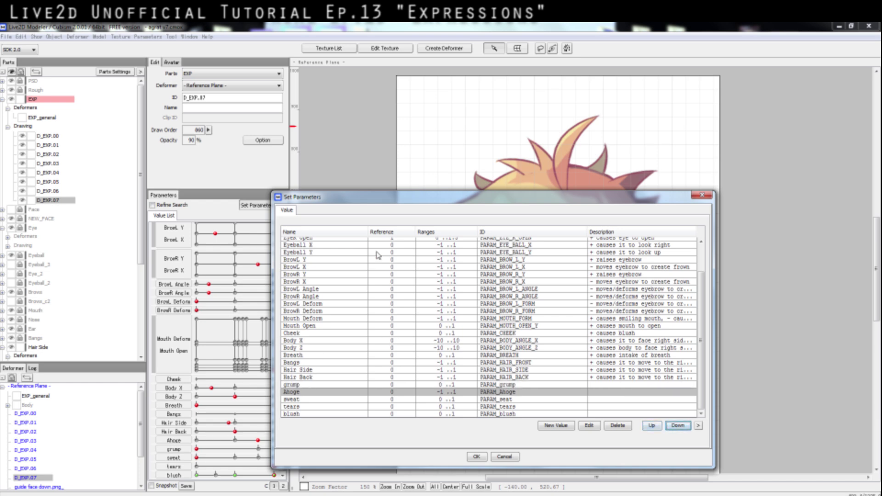
click(651, 425)
click(505, 457)
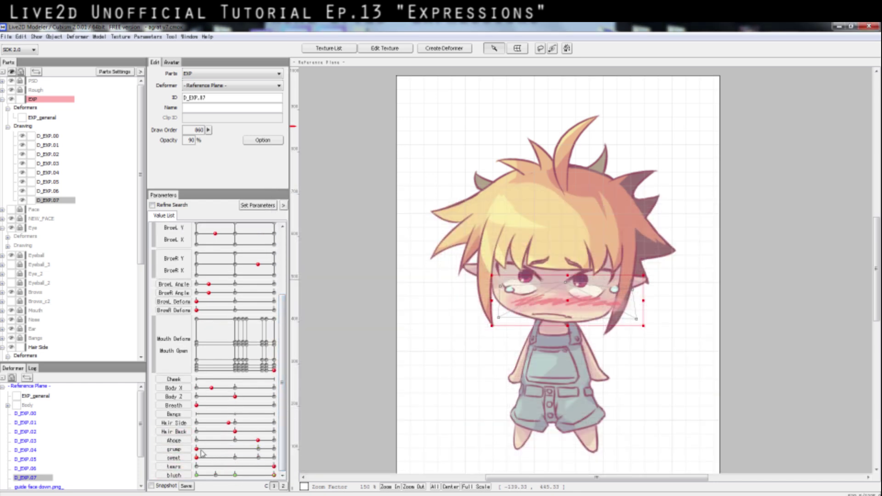
Step: Reset Ahoge to 0.00 and set grump to its 0.80 key
drag(207, 450, 234, 440)
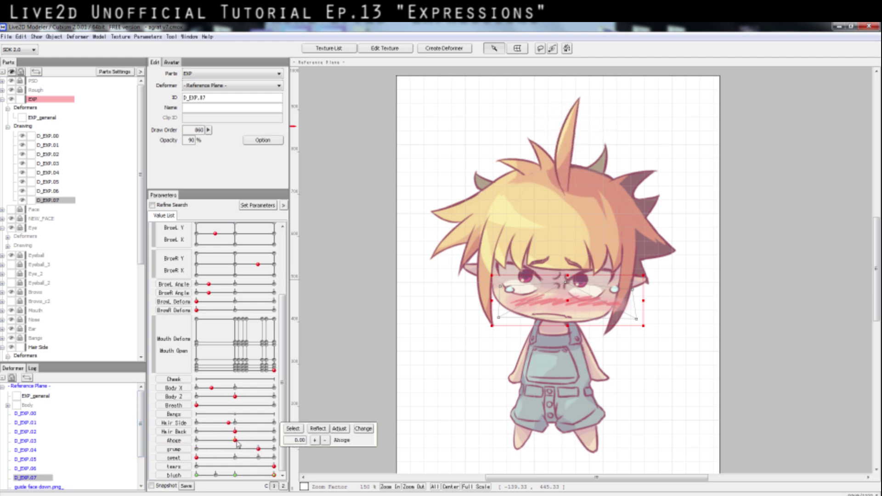
click(259, 449)
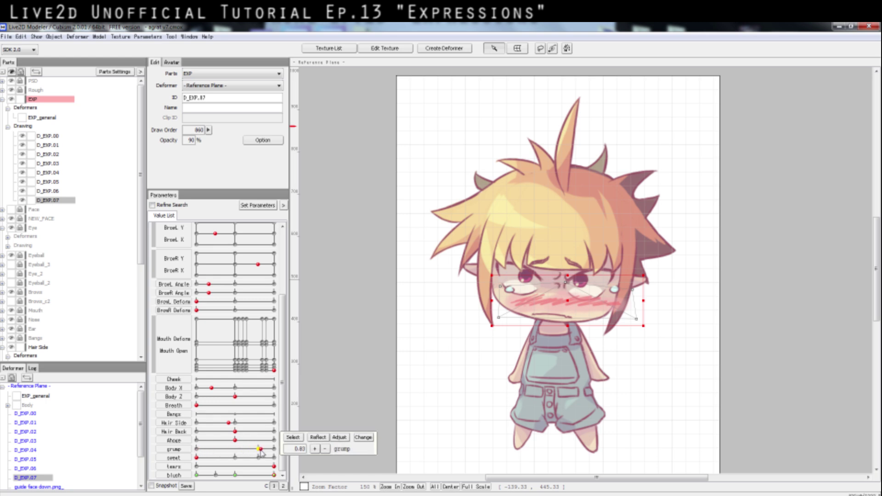
mouse_move(258, 449)
mouse_down()
mouse_move(218, 449)
mouse_move(258, 449)
mouse_up()
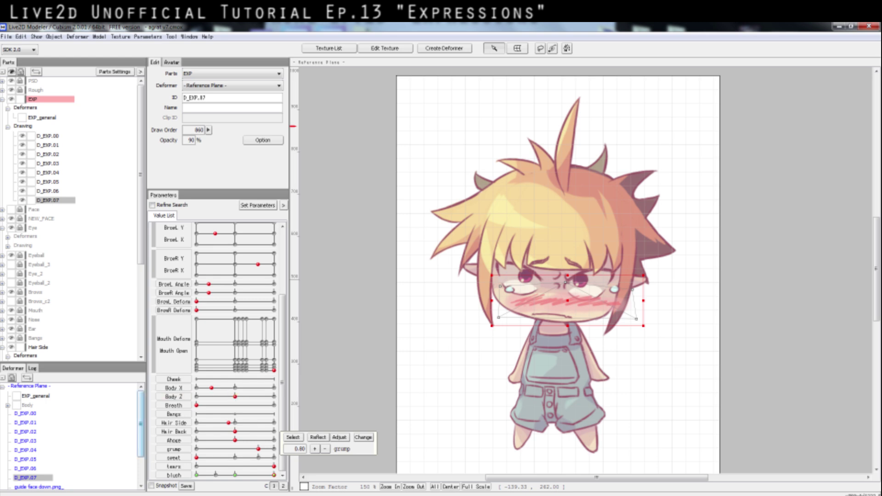
Step: Lower blush to about 0.43, reset tears to 0, and raise sweat to 0.53
drag(238, 478, 218, 469)
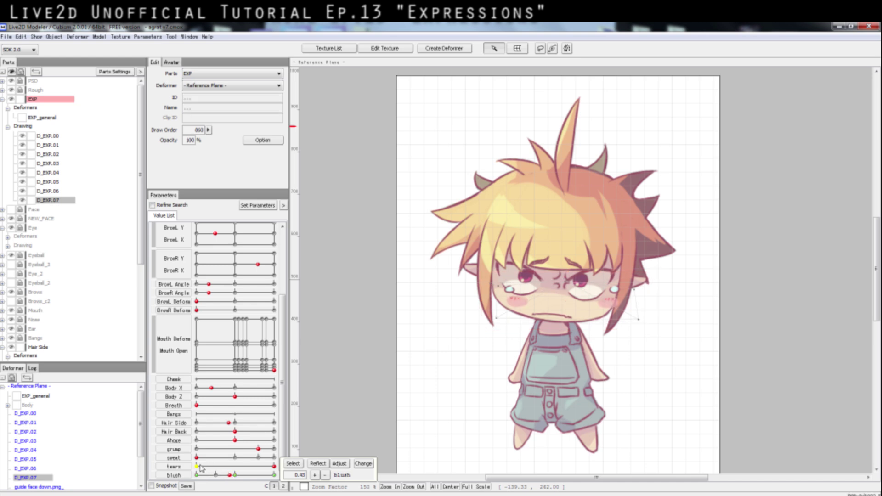
click(197, 466)
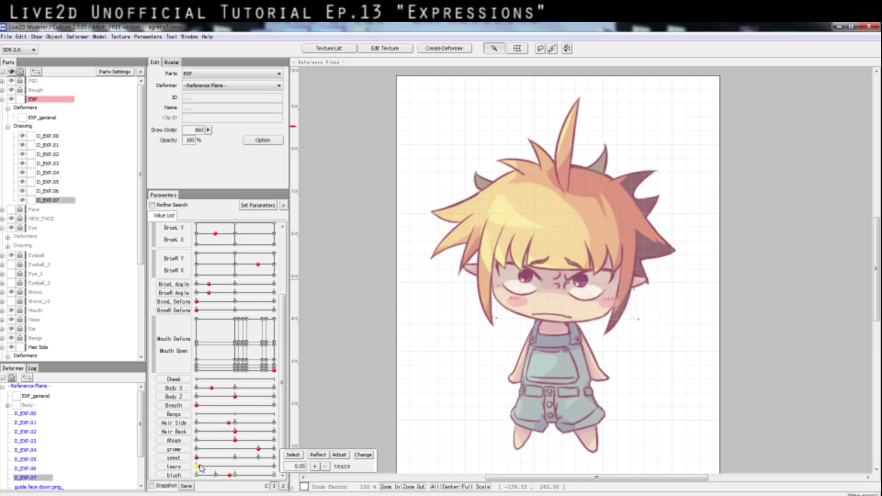
click(237, 458)
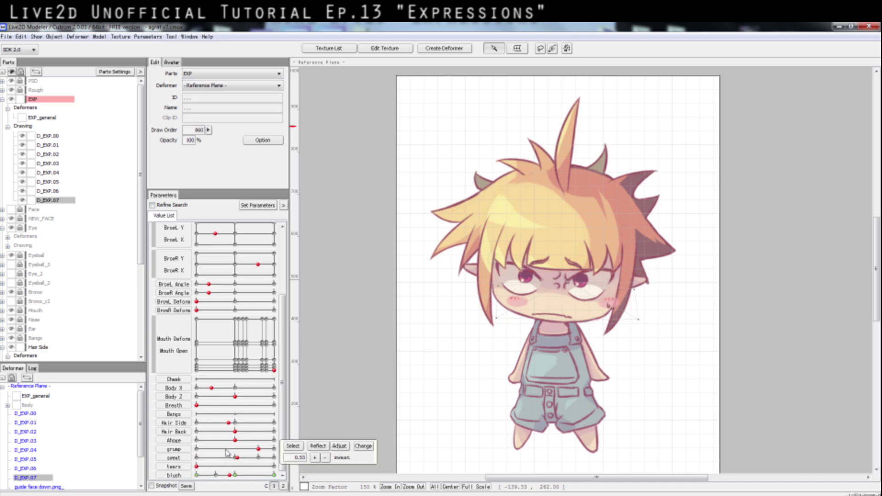
Step: Reset grump, Body X and blush to 0, and deselect the blush drawing
click(196, 448)
click(236, 388)
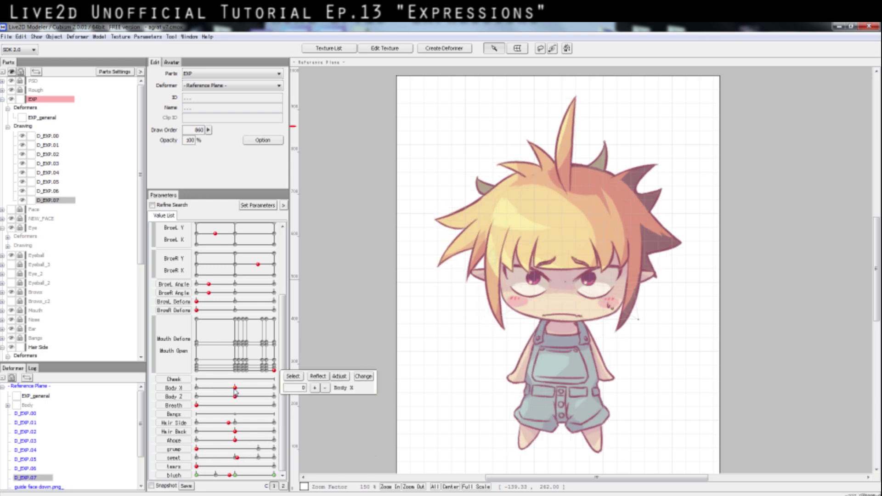
scroll(252, 396, up, 3)
scroll(252, 396, down, 3)
click(197, 475)
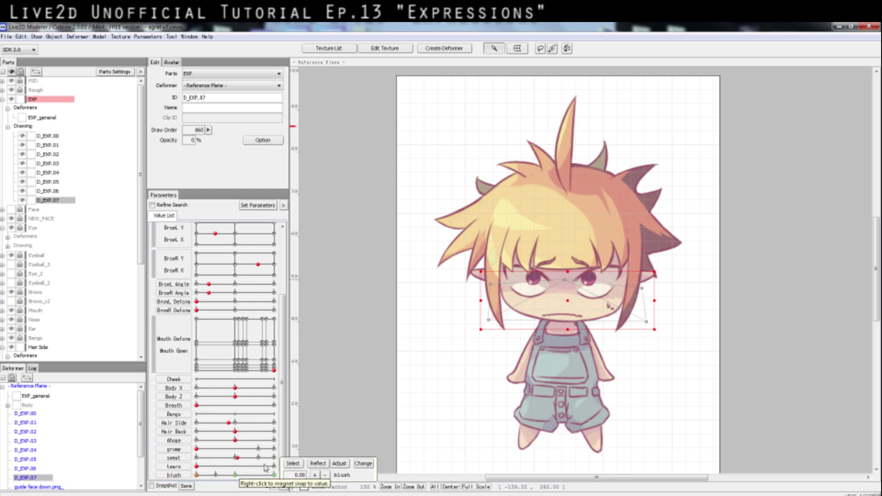
key(Escape)
Step: Preview the blush stages by moving blush through 0.25, about 0.49 and higher, and return it to 0
mouse_move(209, 477)
mouse_down()
mouse_move(234, 478)
mouse_move(217, 479)
mouse_up()
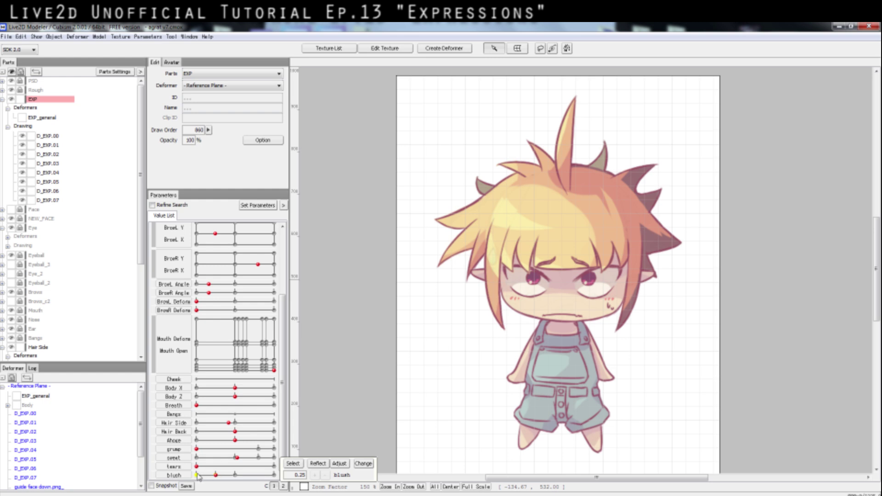
click(235, 477)
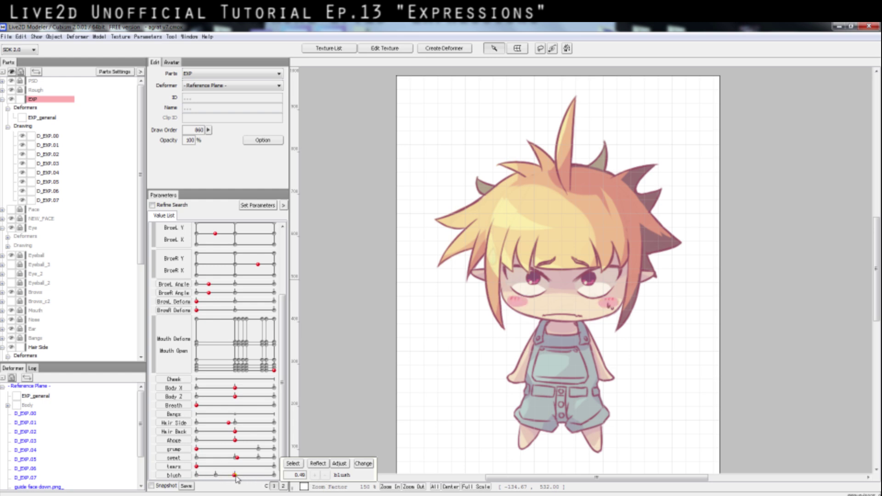
click(271, 477)
click(222, 477)
drag(221, 475, 216, 476)
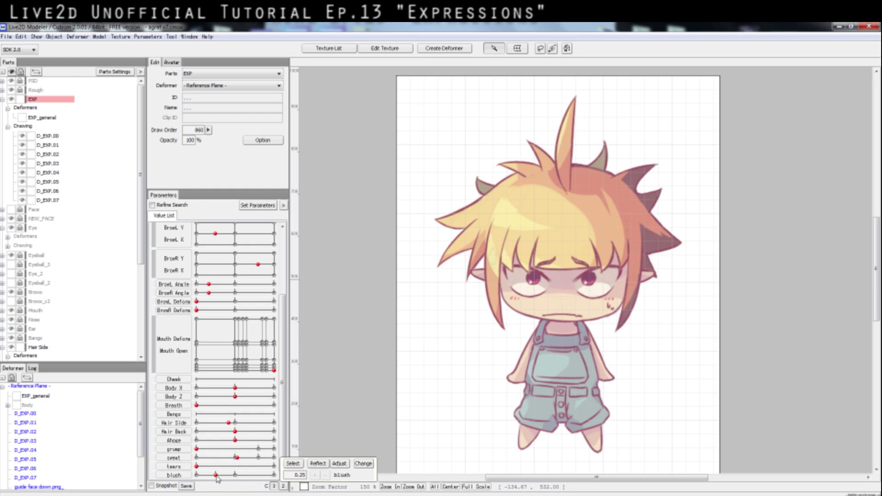
drag(216, 476, 195, 478)
click(196, 477)
Step: Try sweat at 0.73 and blush at 1.00, and return sweat, grump and blush to 0
drag(236, 458, 253, 463)
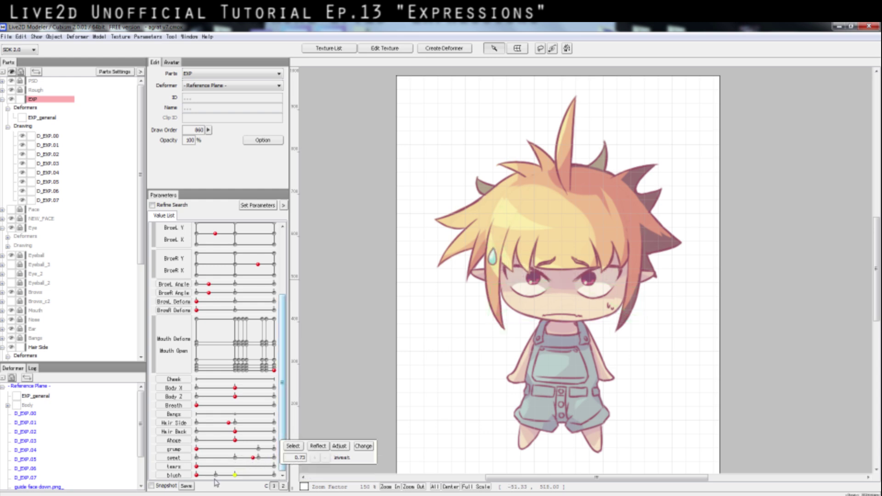
drag(207, 478, 284, 478)
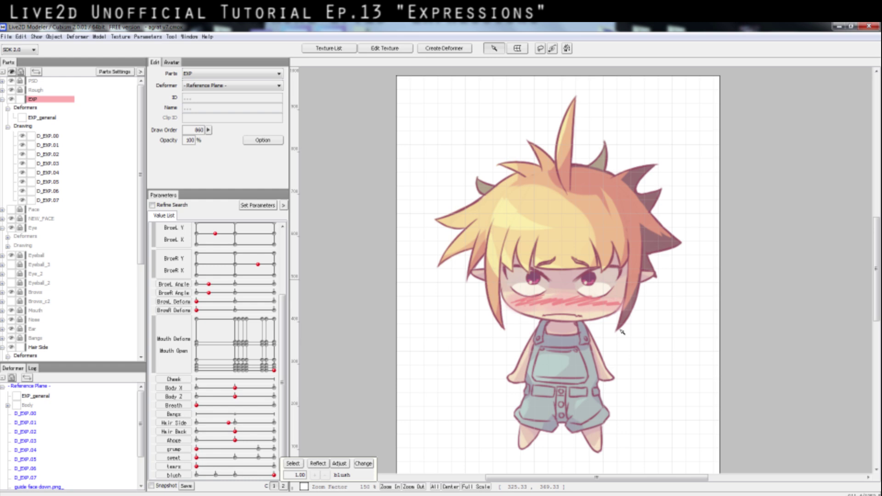
click(212, 475)
drag(211, 477, 191, 482)
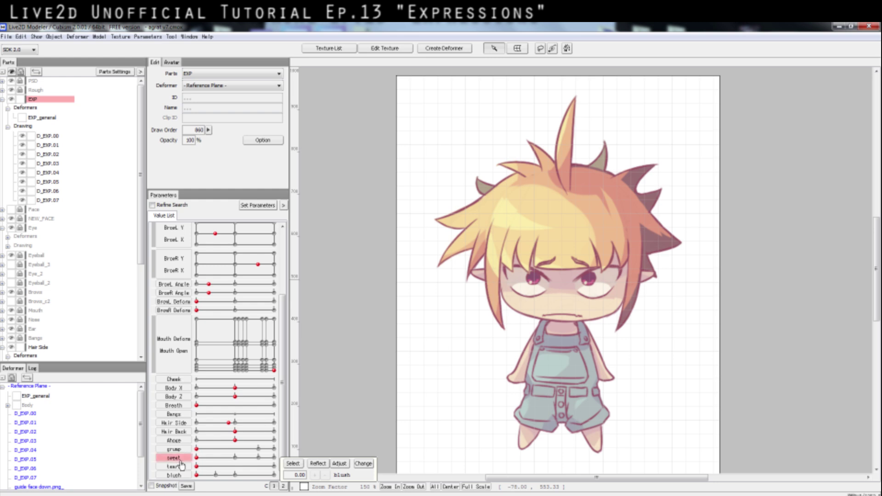
drag(197, 449, 207, 449)
click(220, 450)
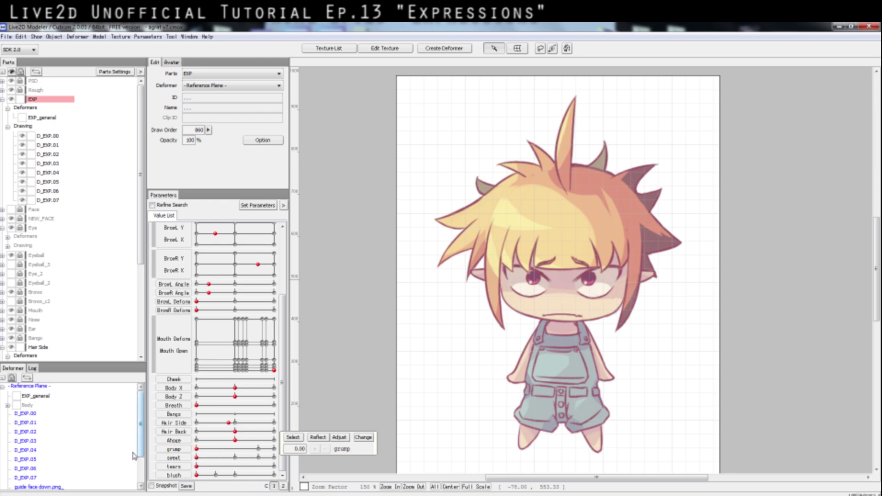
mouse_move(196, 475)
mouse_down()
mouse_move(211, 476)
mouse_move(196, 476)
mouse_up()
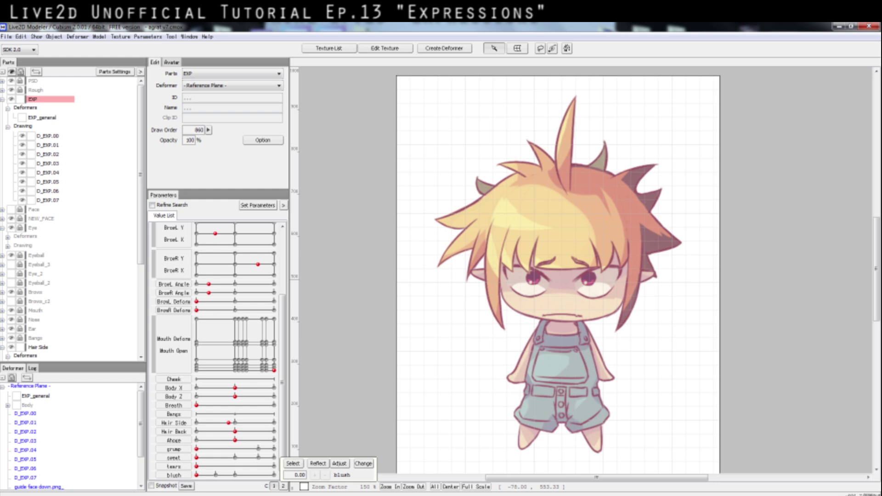
Step: Try tears at 1.00 together with blush, raise blush to 1.00, and return tears to 0
drag(196, 475, 275, 467)
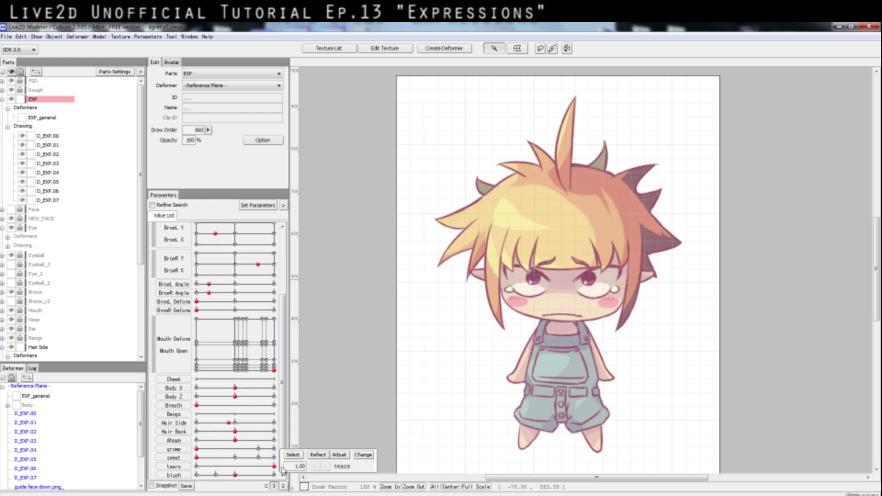
click(214, 449)
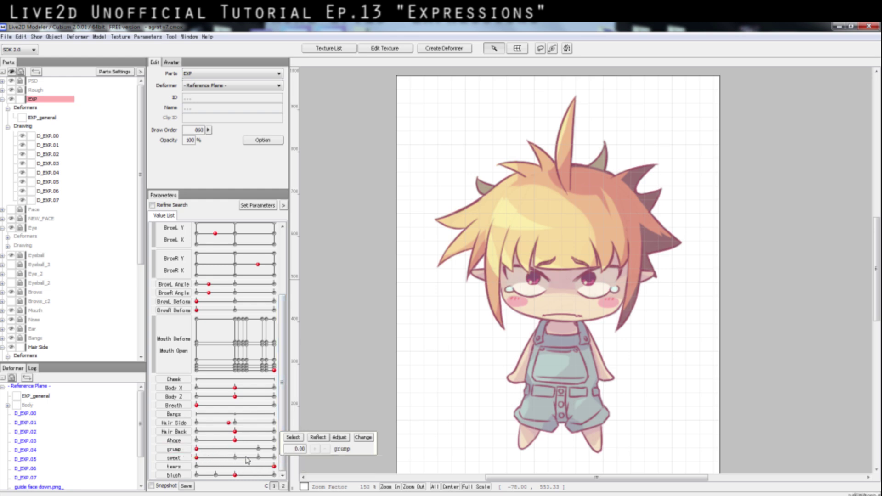
drag(235, 475, 283, 477)
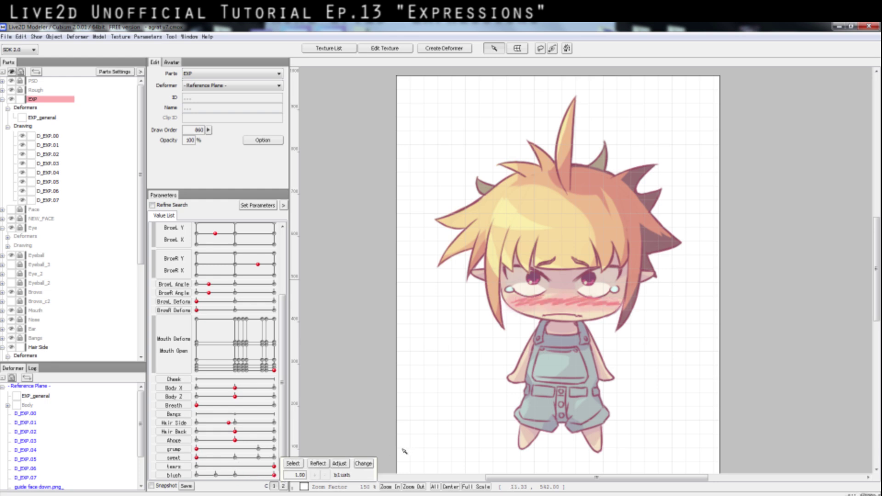
drag(274, 466, 136, 473)
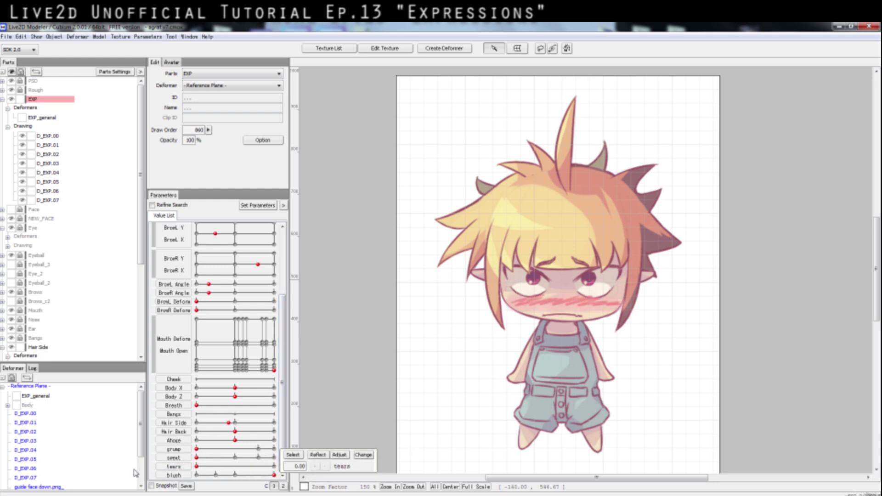
Step: Reset the position, angle and deform parameters of both brows to 0.00
scroll(248, 330, up, 4)
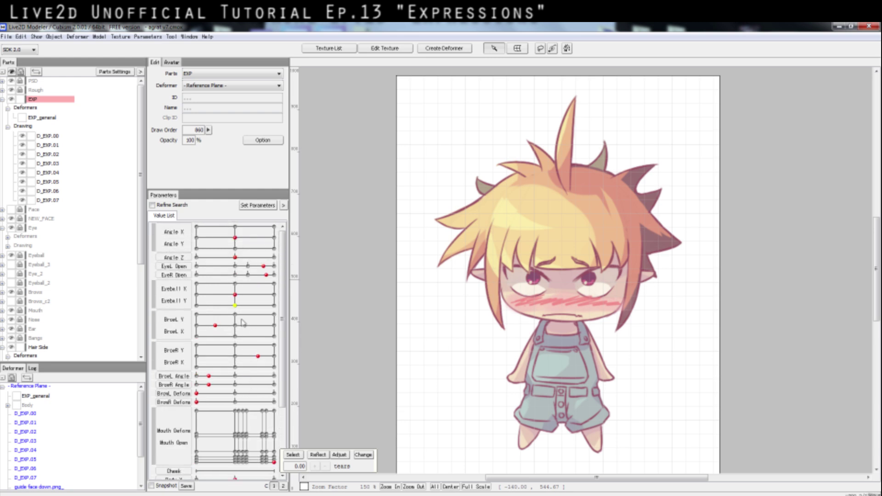
scroll(232, 305, down, 2)
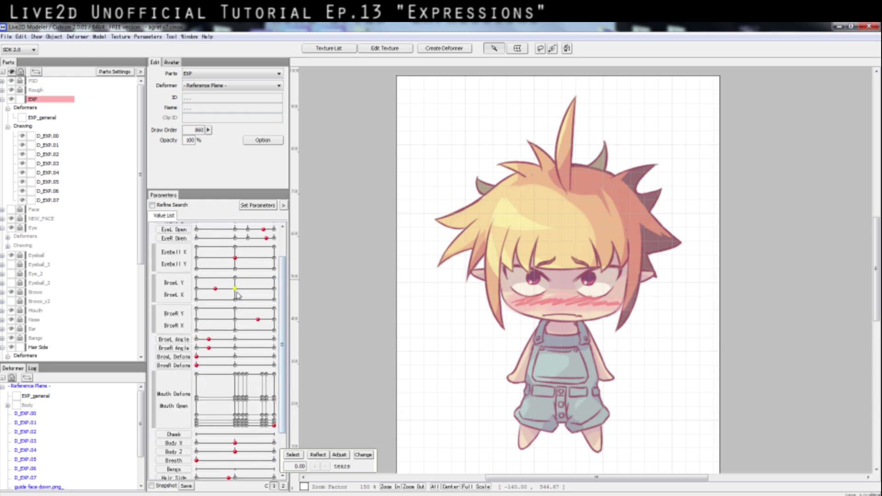
scroll(238, 295, up, 2)
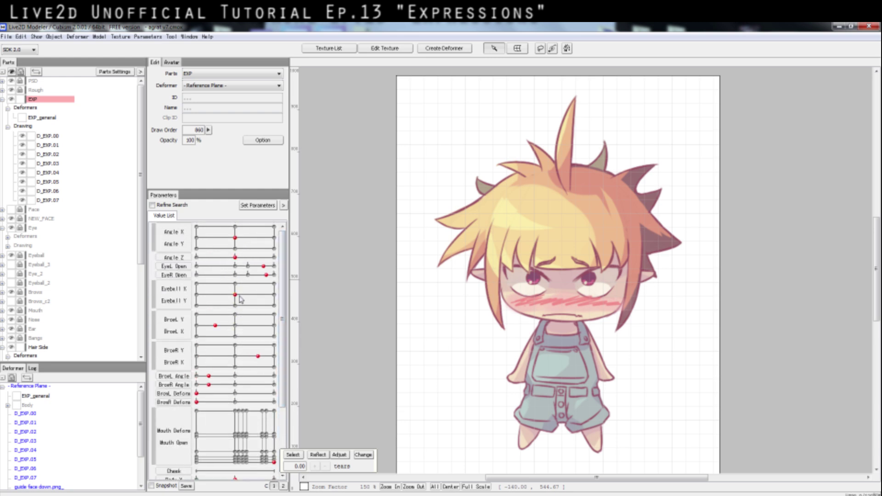
click(236, 356)
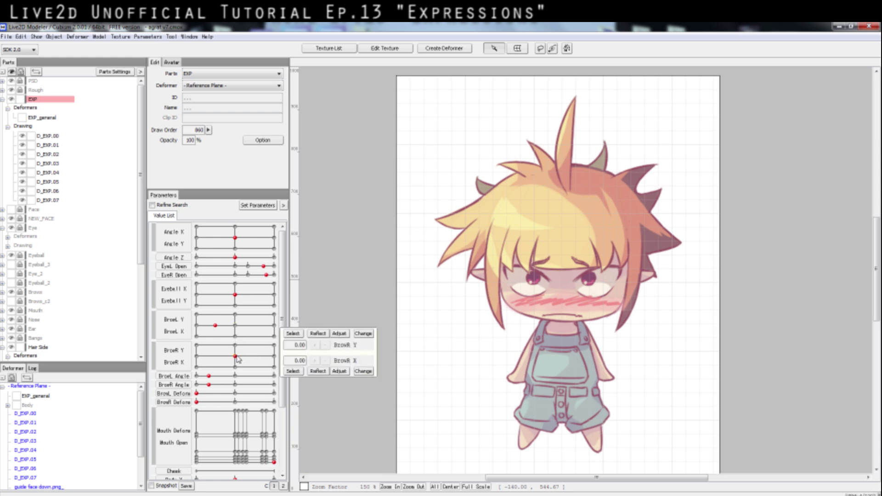
click(235, 325)
click(236, 375)
click(236, 385)
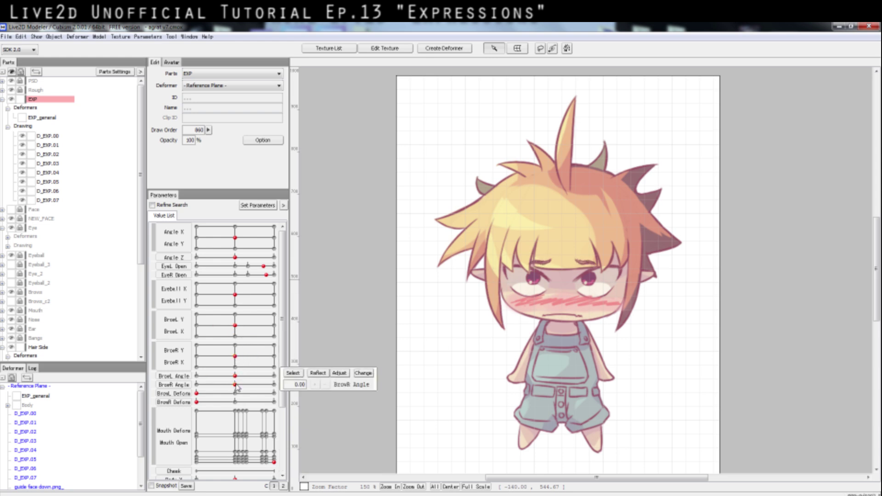
mouse_move(236, 394)
mouse_down()
mouse_move(271, 395)
mouse_move(237, 396)
mouse_up()
click(235, 402)
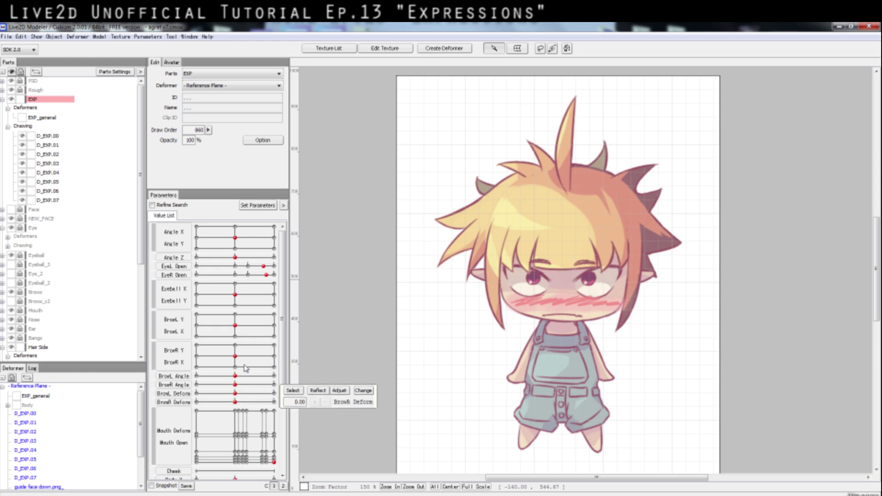
Step: Set BrowL Y to 0.43, BrowL X to 0.46 and BrowR Angle to -0.46, and pose the other brow parameters to match
drag(236, 324, 237, 324)
drag(236, 356, 217, 385)
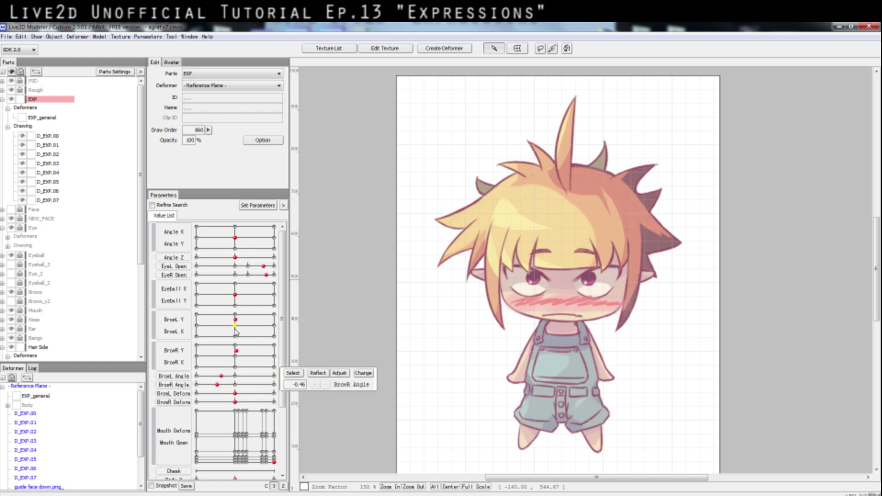
drag(235, 319, 252, 320)
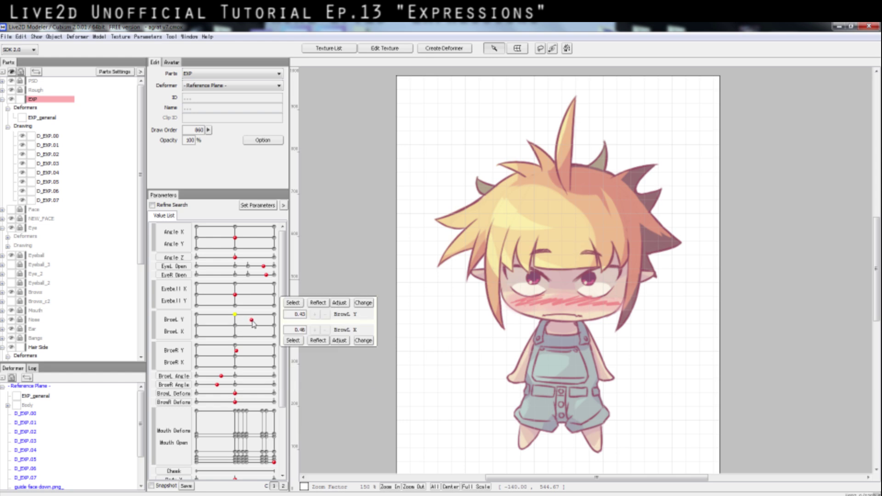
drag(237, 351, 217, 353)
Step: Shape a small pouting mouth with Mouth Deform at about 0.04 and Mouth Open at about 0.01
scroll(283, 393, down, 1)
click(266, 438)
drag(260, 442, 237, 448)
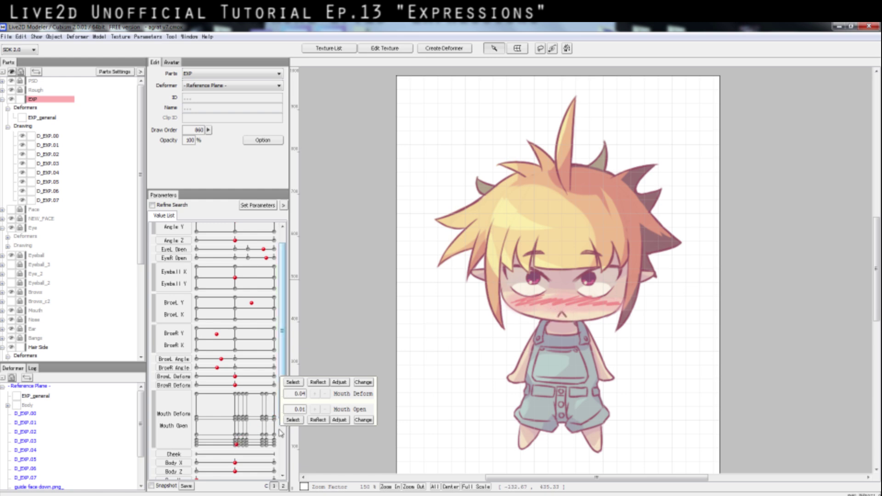
Step: Try tears at 1.00 over the full blush, and reset both tears and blush to 0.00
scroll(284, 400, down, 3)
scroll(283, 393, up, 1)
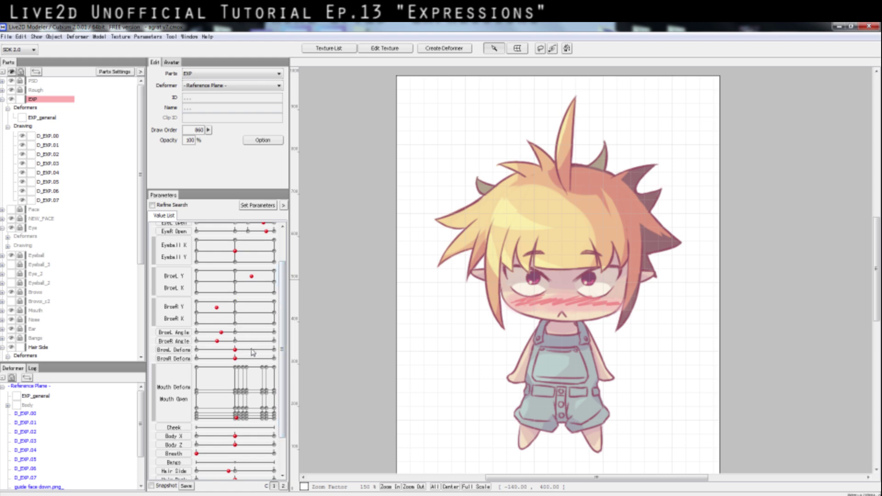
scroll(284, 372, down, 2)
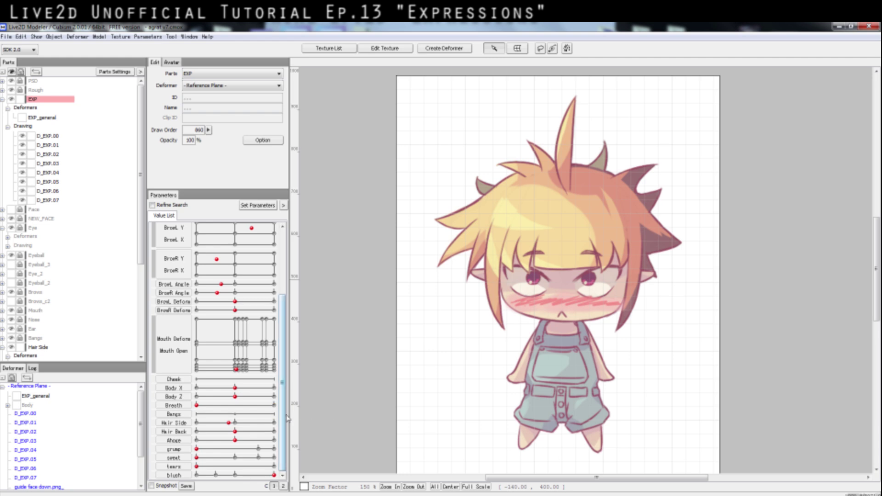
scroll(285, 409, up, 1)
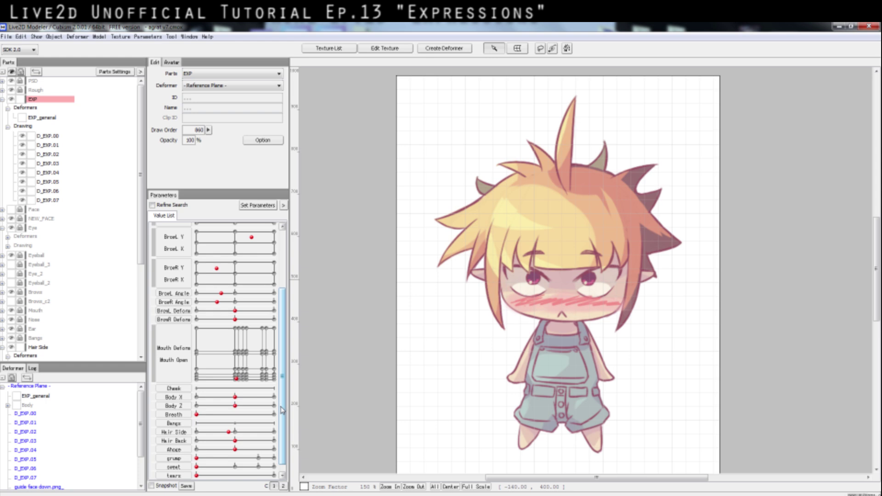
scroll(284, 412, down, 1)
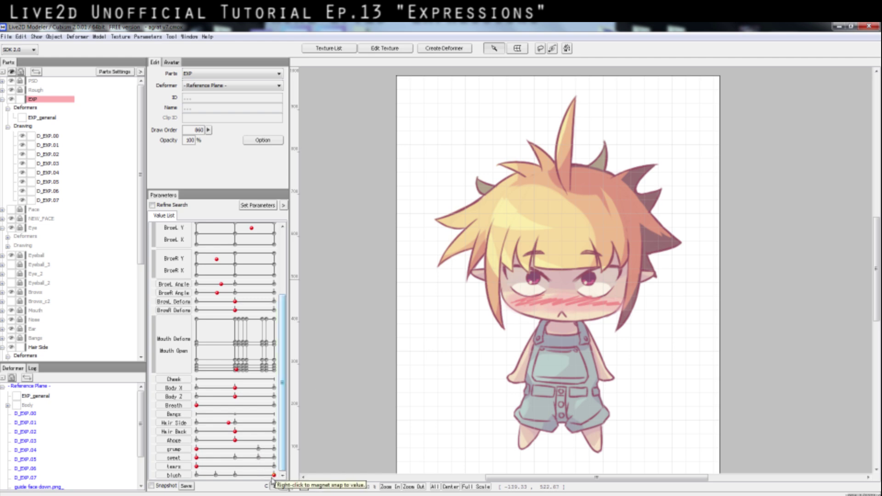
click(273, 466)
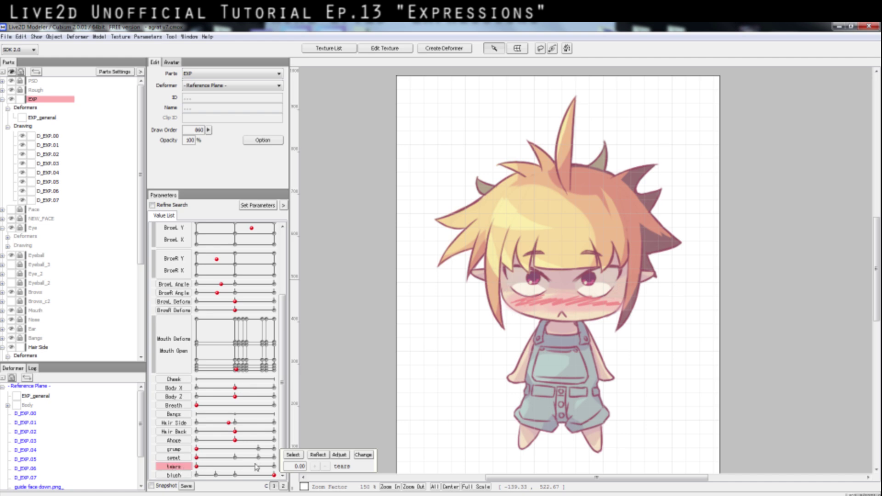
click(239, 467)
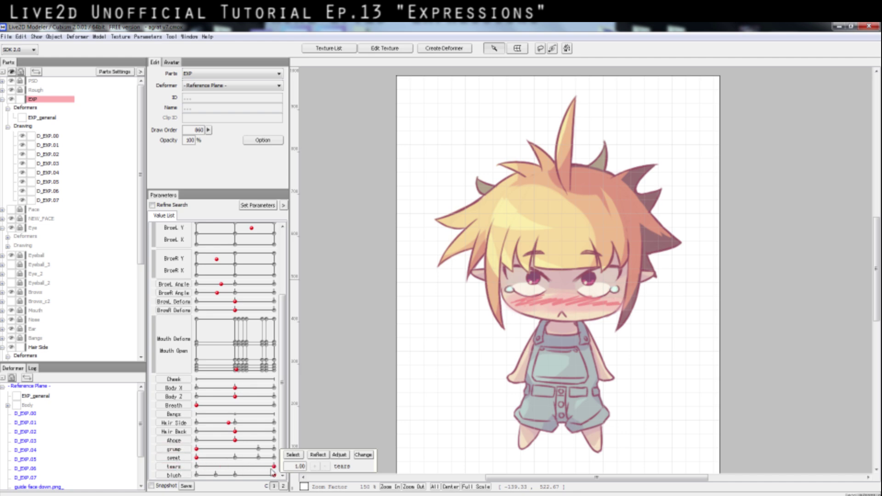
drag(210, 467, 197, 467)
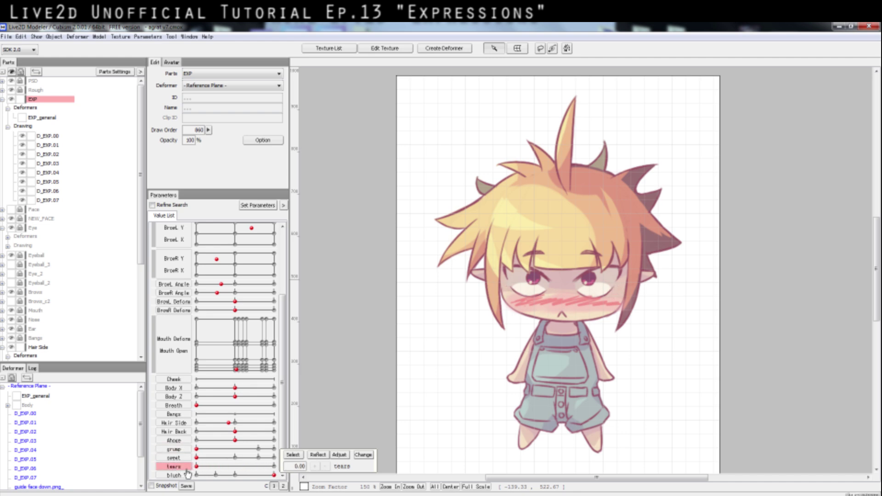
click(206, 476)
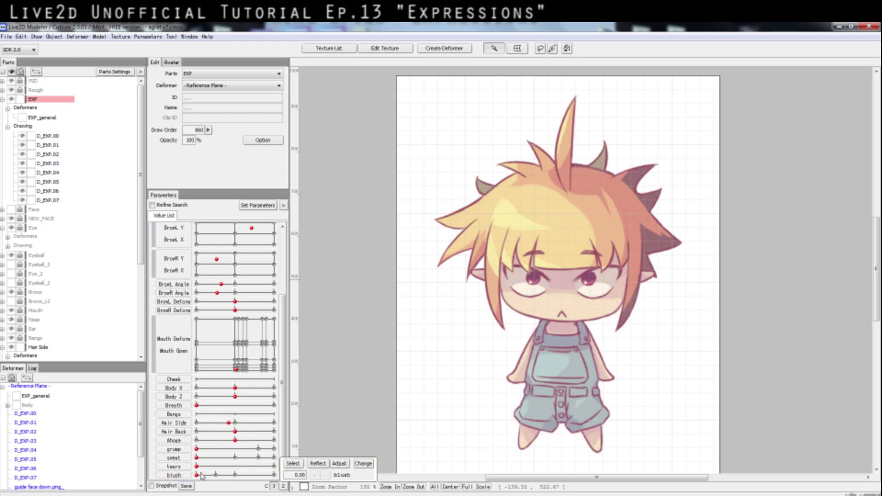
Step: Try tears at 1.00 combined with grump and a high sweat value, and reset them all to 0
click(274, 466)
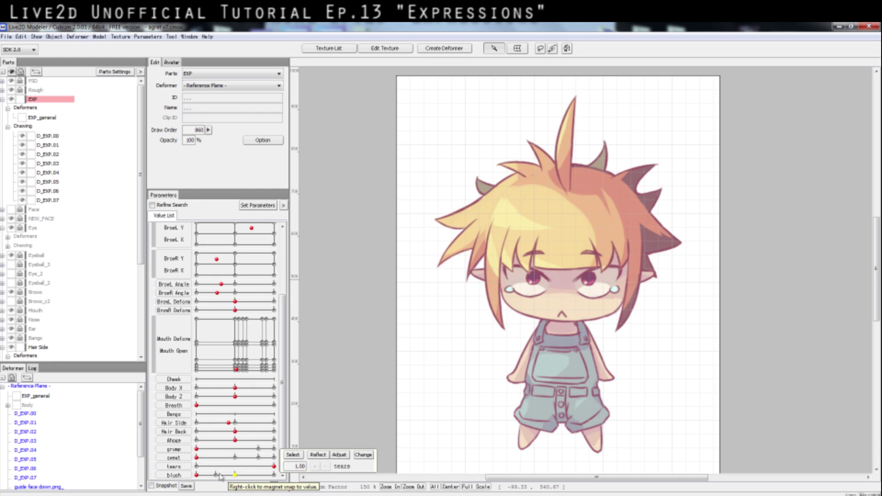
click(195, 466)
drag(197, 449, 266, 449)
drag(197, 476, 197, 449)
click(205, 466)
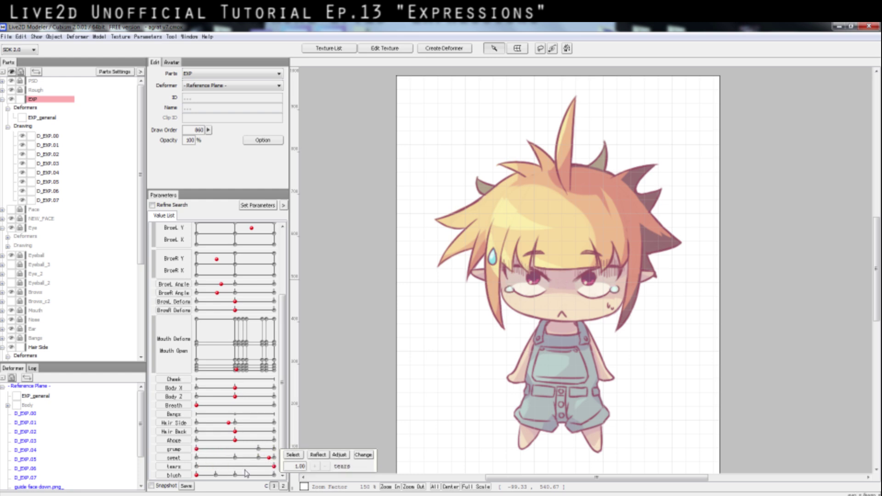
click(208, 458)
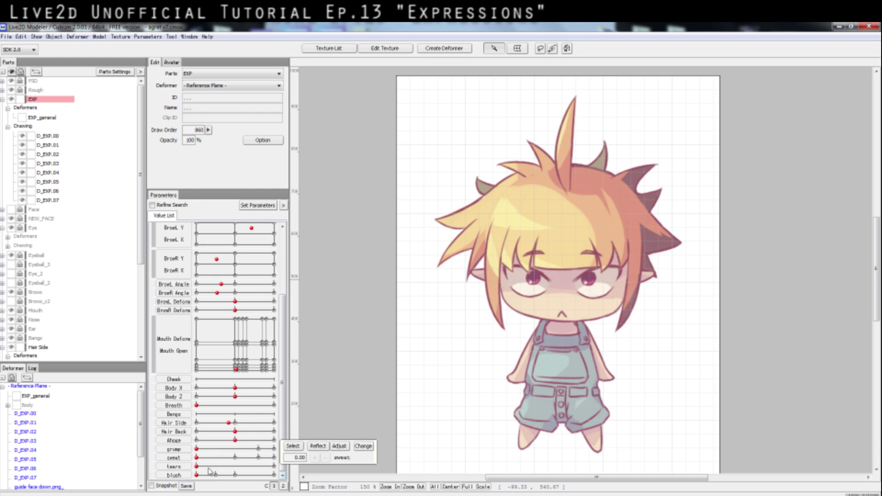
Step: Try raising grump and blush together, and reset both to 0.00
drag(197, 449, 253, 449)
drag(196, 475, 275, 452)
click(177, 449)
click(179, 476)
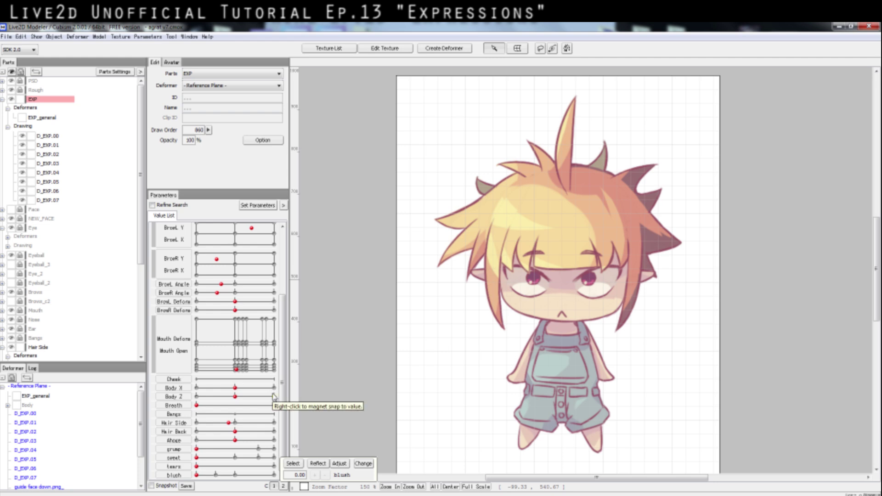
scroll(217, 420, up, 3)
scroll(217, 419, down, 3)
scroll(218, 419, up, 3)
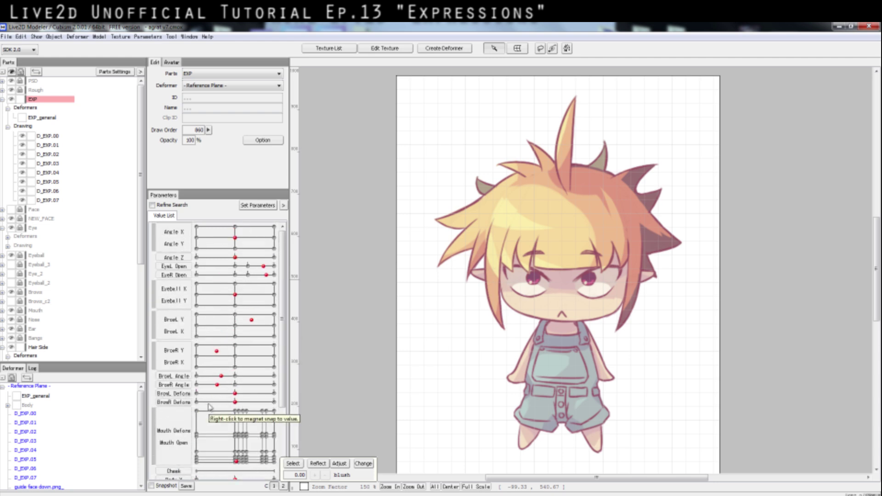
scroll(226, 429, down, 3)
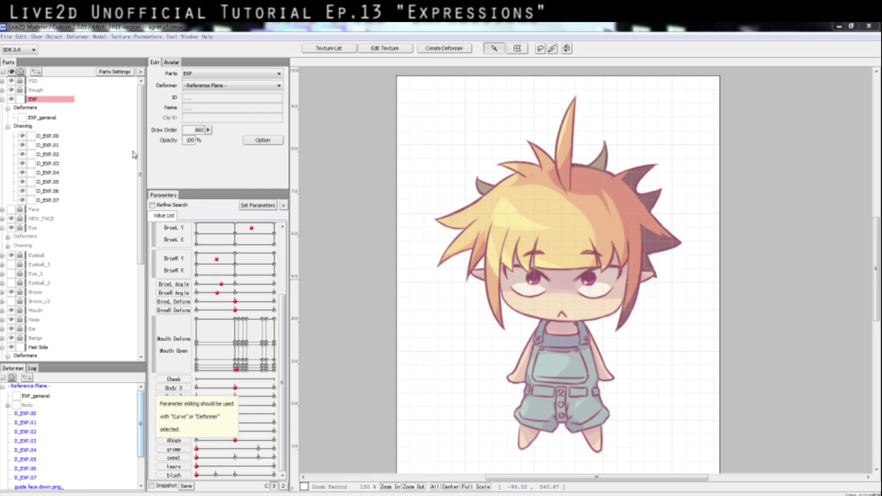
Step: Select the D_EXP.00 drawing, leave the head at Angle X 0 and Angle Y 0, and set grump to 1.00
click(48, 137)
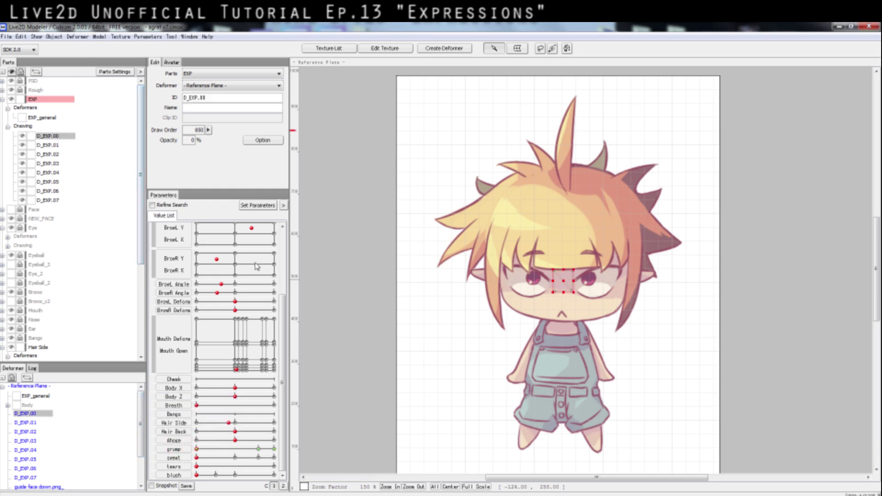
scroll(251, 235, up, 3)
click(253, 240)
drag(219, 225, 234, 238)
scroll(248, 390, down, 3)
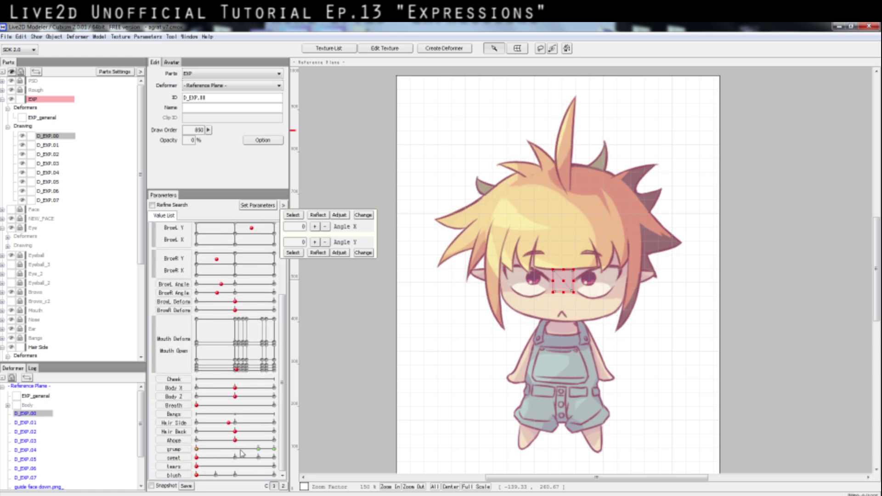
click(274, 448)
Step: Turn the head to compare it with the D_EXP.00 anger mark, and reset Angle X and Angle Y to 0
scroll(262, 289, up, 3)
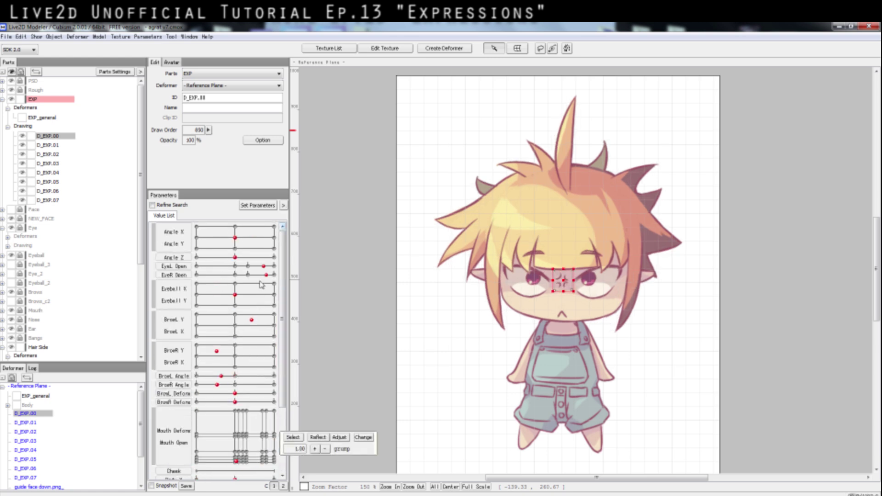
mouse_move(248, 244)
mouse_down()
mouse_move(206, 232)
mouse_move(289, 234)
mouse_move(257, 243)
mouse_move(216, 232)
mouse_move(243, 239)
mouse_move(235, 237)
mouse_up()
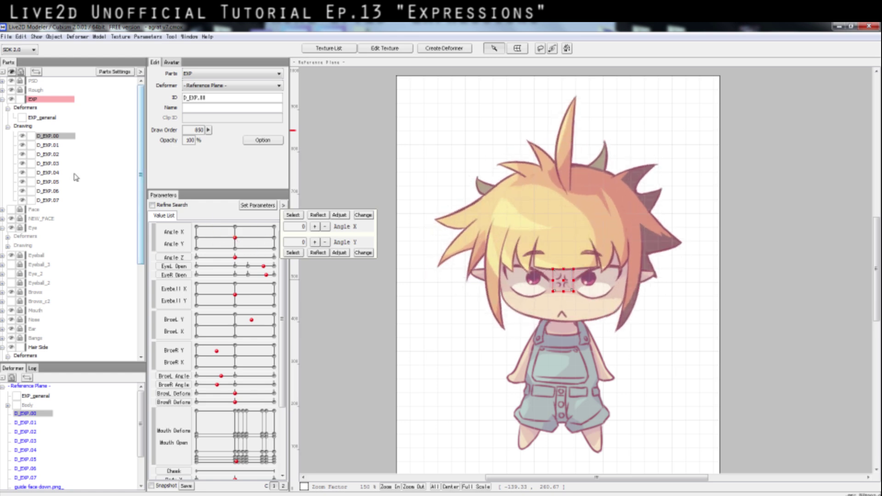
click(50, 164)
click(48, 135)
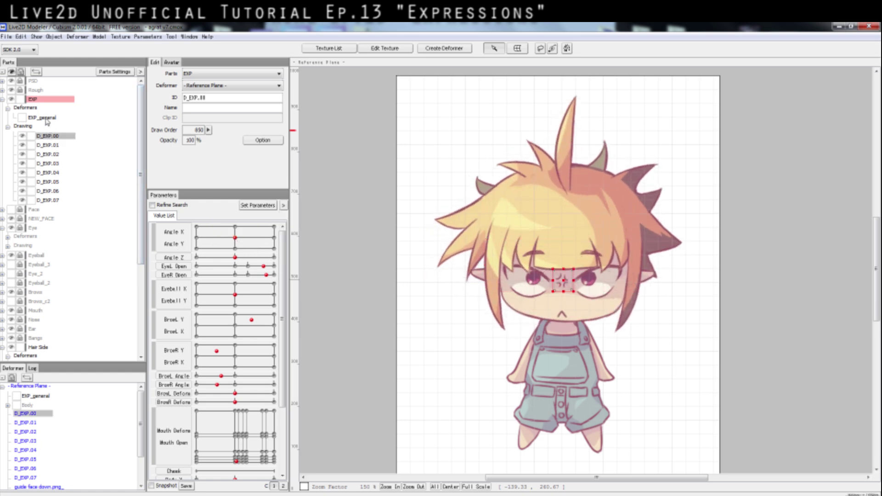
Step: Check the EXP_general deformer's parent options, and swing the head to Angle X 30 and Angle Y 30 with D_EXP.00 selected
click(43, 119)
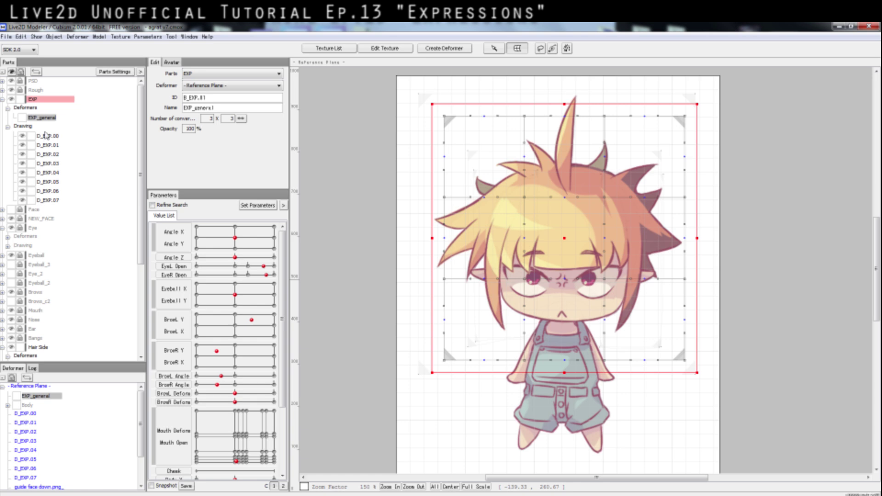
click(263, 86)
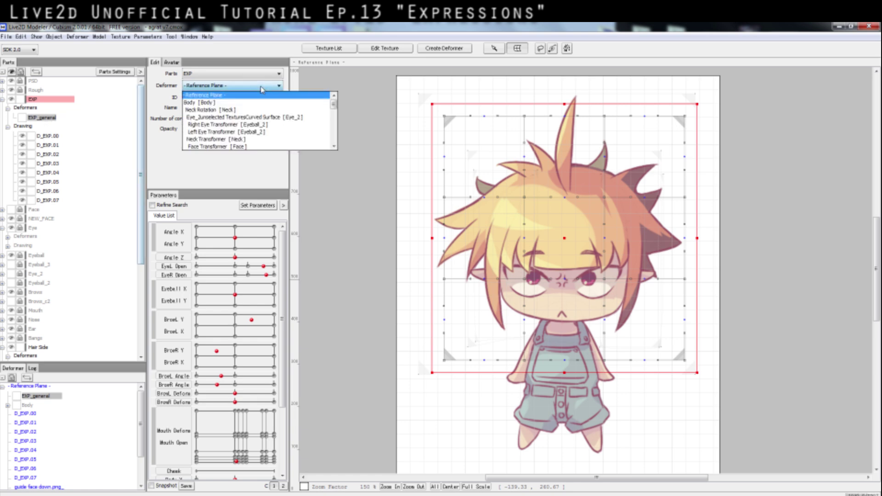
click(263, 93)
click(59, 136)
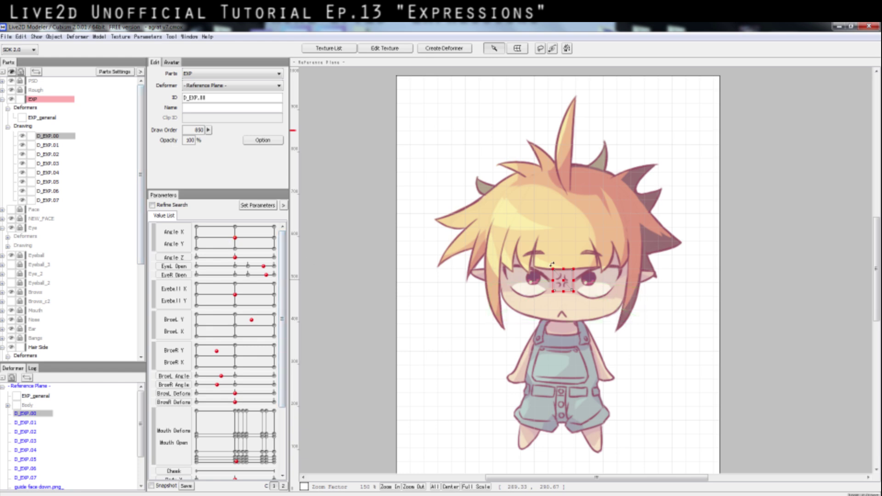
drag(252, 231, 155, 233)
drag(150, 275, 327, 212)
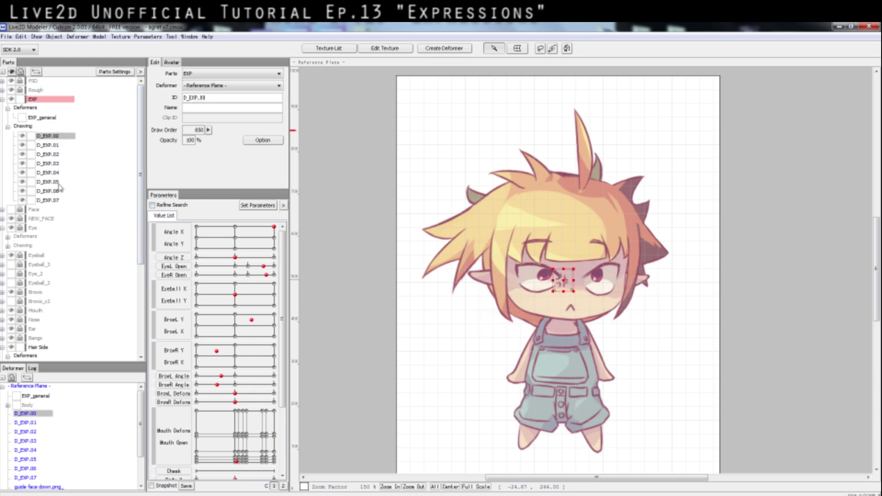
Step: Parent the EXP_general deformer to Neck Transformer [Neck], and reset Angle X and Angle Y to 0
click(46, 118)
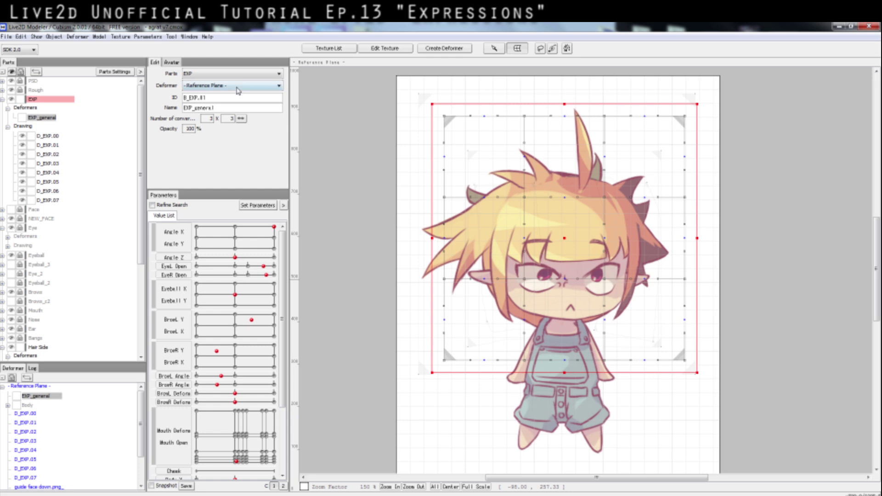
click(238, 90)
scroll(258, 119, down, 2)
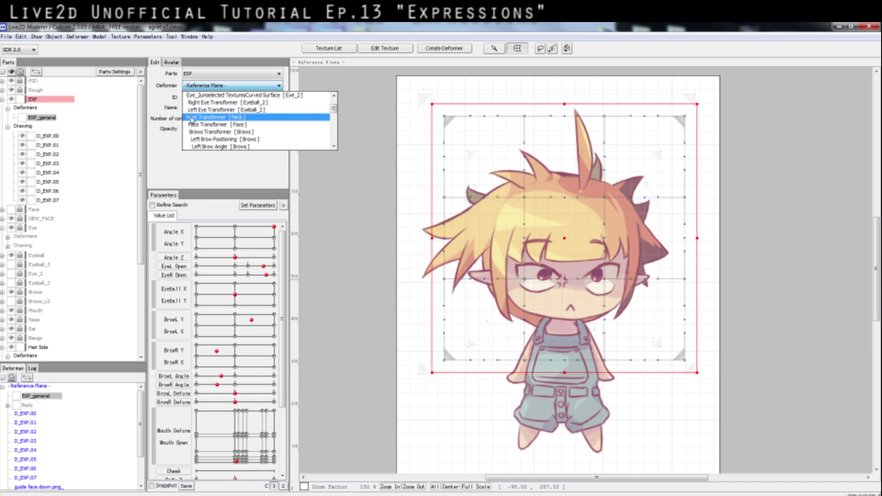
click(192, 118)
drag(233, 240, 236, 237)
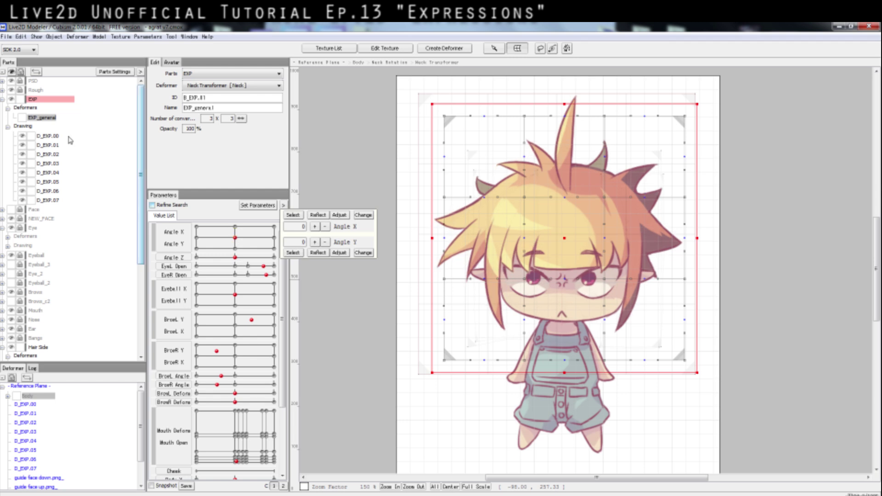
Step: Test EXP_general against Angle Z, Body Z, Body X and the head angles, returning each parameter to 0
click(51, 145)
click(46, 118)
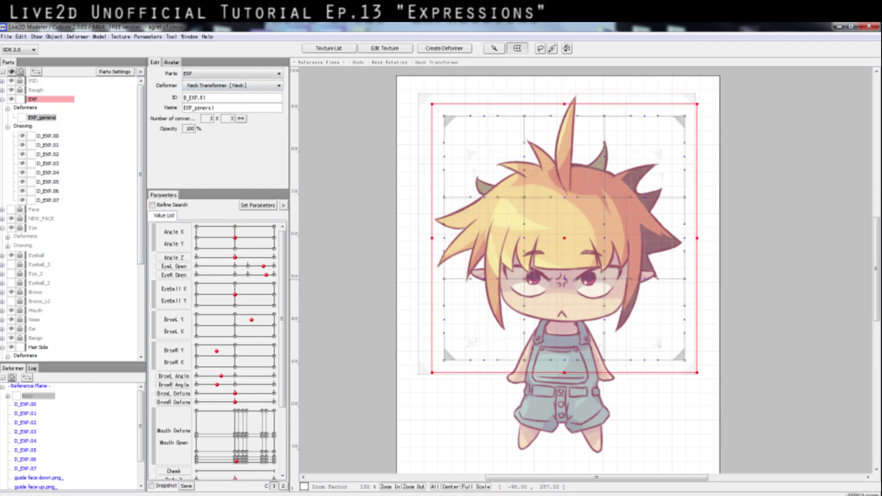
mouse_move(235, 258)
mouse_down()
mouse_move(197, 264)
mouse_move(258, 265)
mouse_move(202, 265)
mouse_move(257, 265)
mouse_move(220, 258)
mouse_move(253, 260)
mouse_move(235, 259)
mouse_up()
drag(284, 303, 285, 365)
mouse_move(238, 394)
mouse_down()
mouse_move(215, 396)
mouse_move(251, 396)
mouse_move(220, 395)
mouse_move(244, 396)
mouse_move(235, 394)
mouse_up()
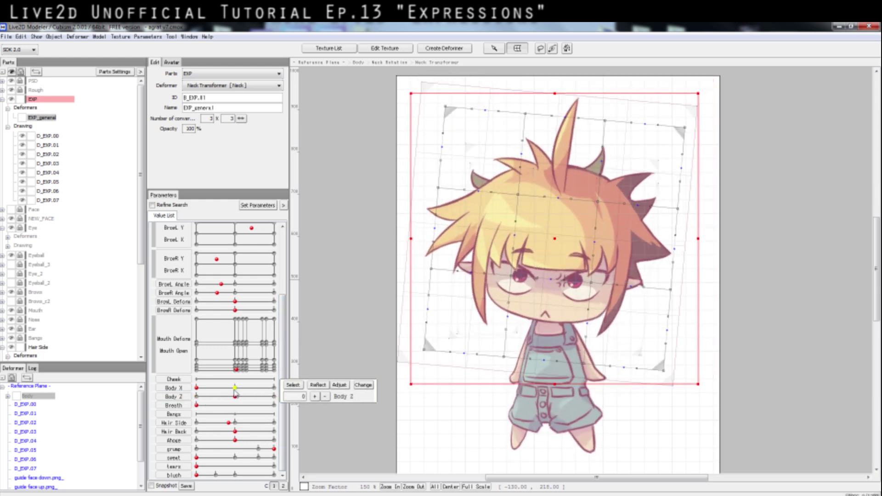
click(235, 388)
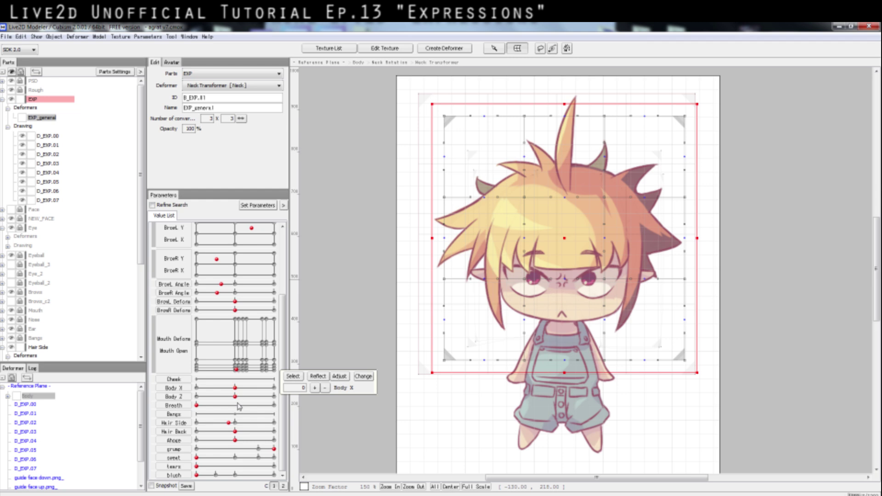
drag(284, 432, 297, 345)
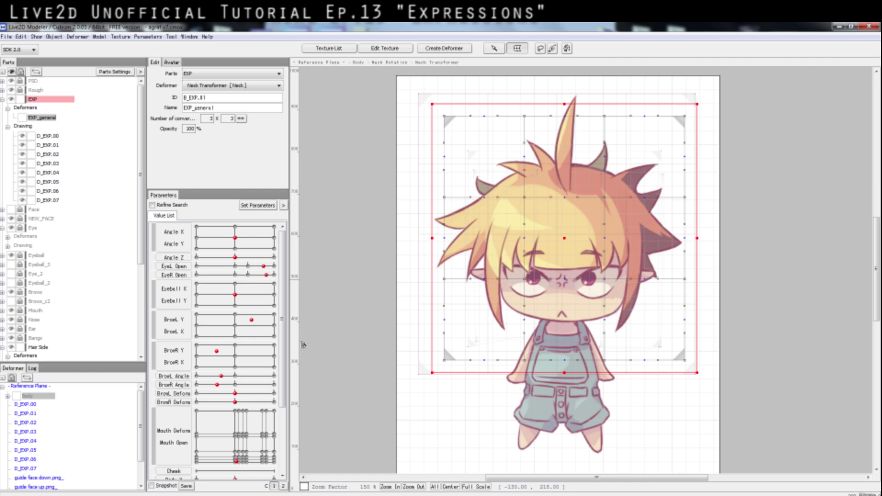
mouse_move(235, 237)
mouse_down()
mouse_move(248, 239)
mouse_move(229, 234)
mouse_move(239, 232)
mouse_move(218, 243)
mouse_move(233, 244)
mouse_up()
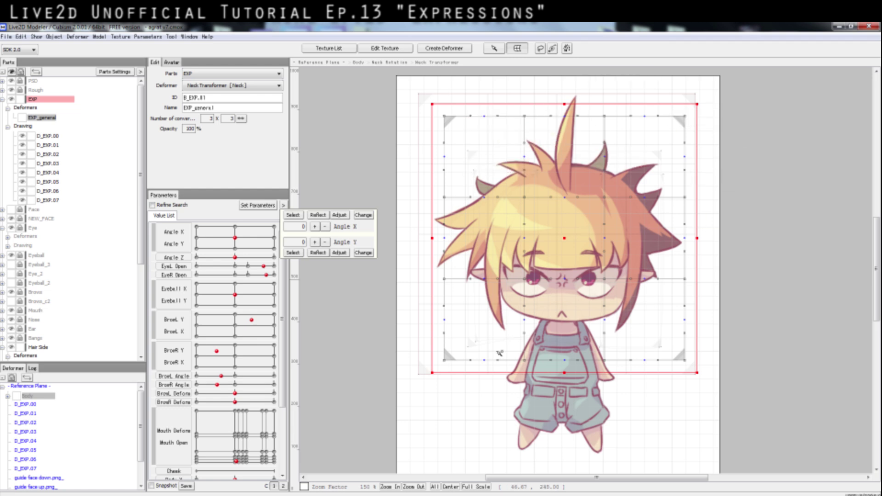
Step: Assign drawings D_EXP.00 through D_EXP.07 to the EXP_general [EXP] deformer, and test D_EXP.00 with Angle Z
click(48, 136)
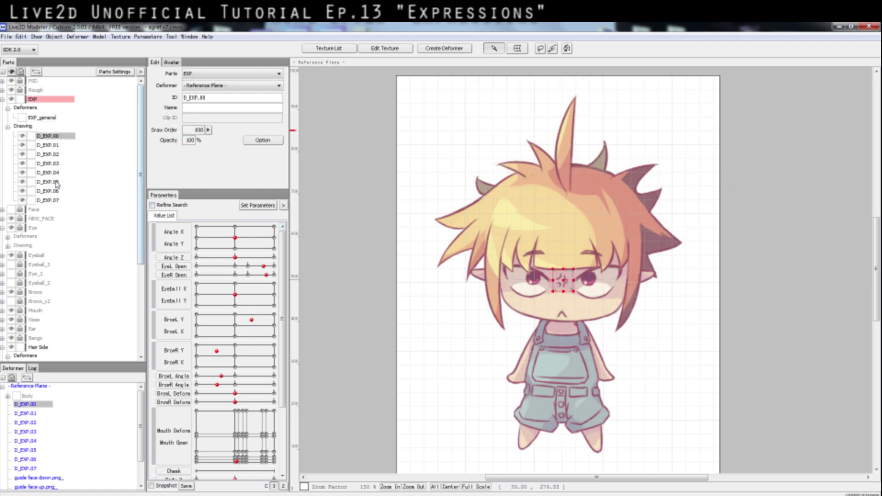
shift+click(58, 201)
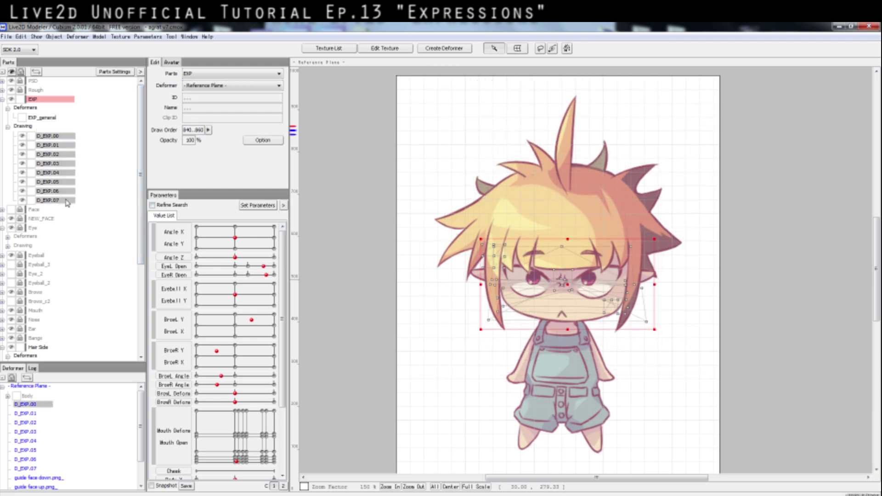
click(253, 88)
scroll(276, 121, down, 3)
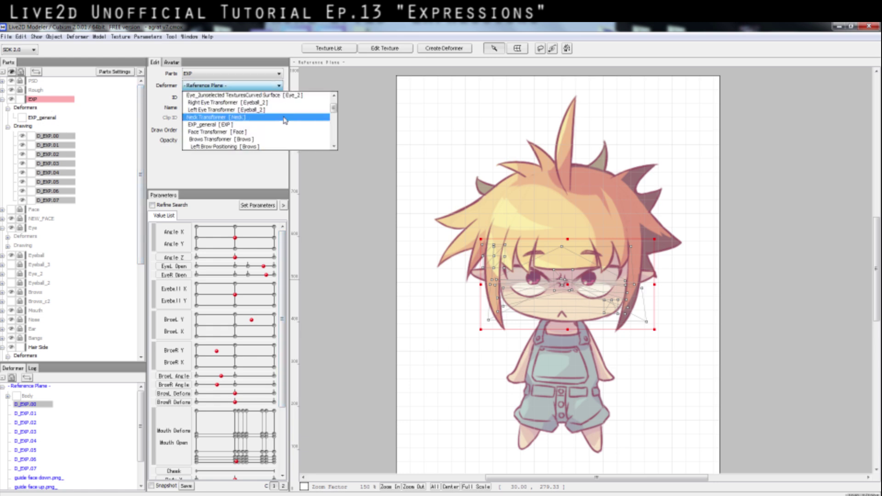
click(233, 125)
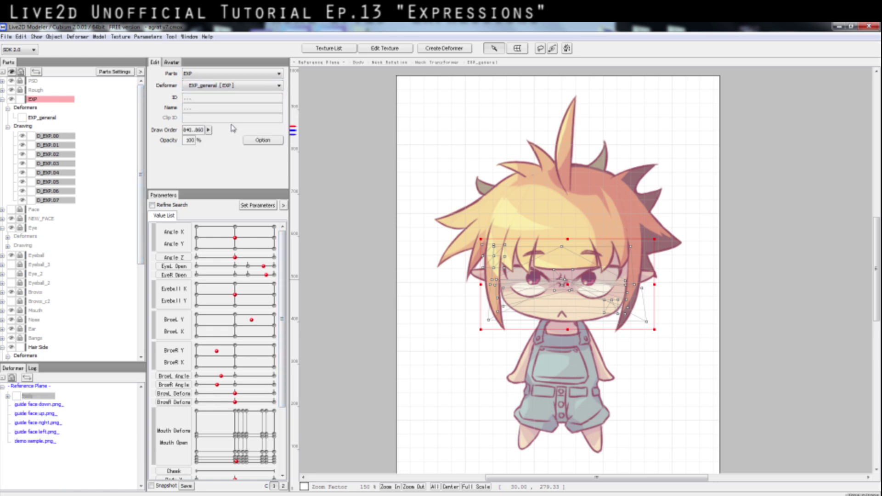
click(59, 137)
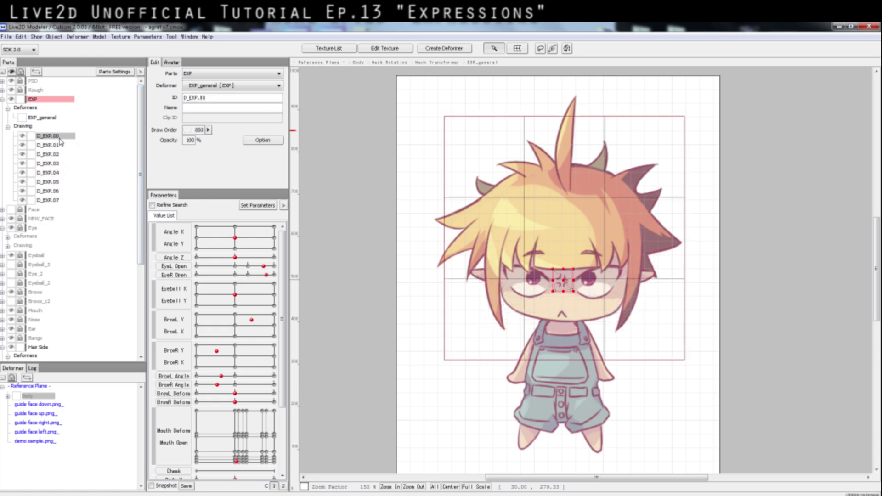
mouse_move(235, 260)
mouse_down()
mouse_move(188, 262)
mouse_move(237, 261)
mouse_move(216, 260)
mouse_move(250, 264)
mouse_move(214, 267)
mouse_move(254, 272)
mouse_move(204, 264)
mouse_move(268, 265)
mouse_move(201, 262)
mouse_move(268, 261)
mouse_move(235, 260)
mouse_up()
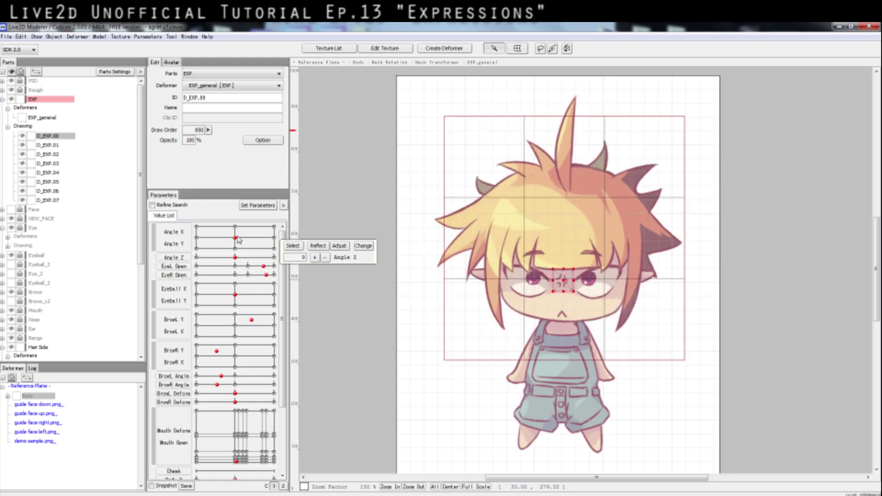
Step: Add three keys at -30, 0 and 30 to both Angle X and Angle Y for the EXP_general deformer
click(51, 119)
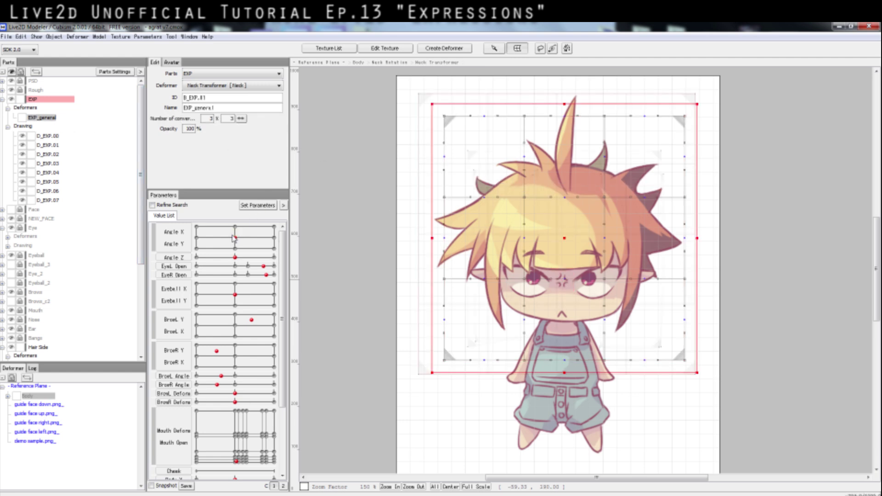
double_click(170, 238)
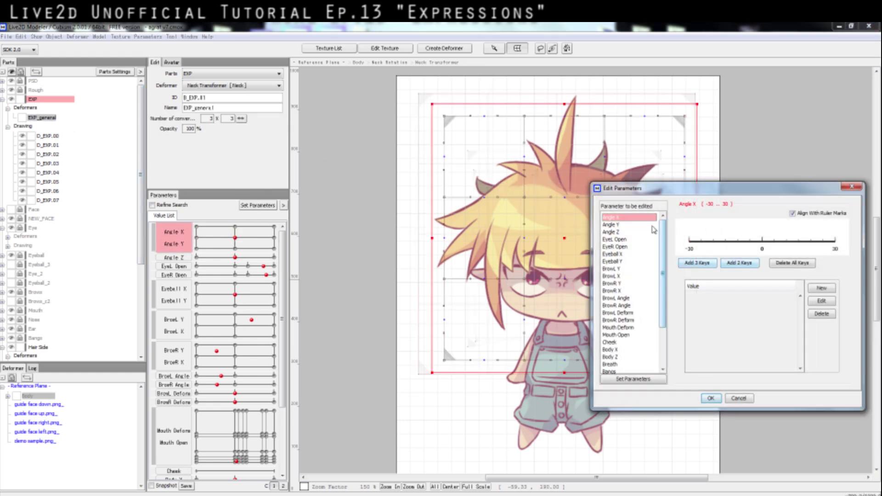
click(694, 264)
click(625, 225)
click(695, 264)
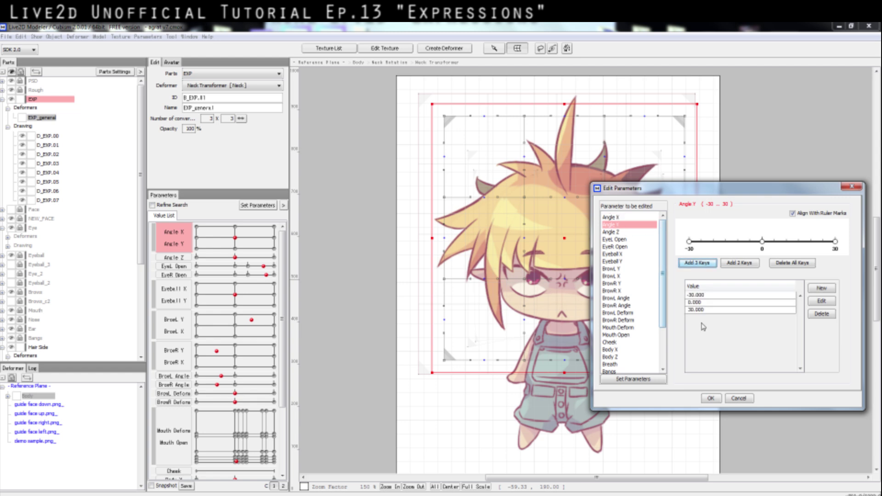
click(713, 399)
Step: Preview the head against the EXP_general deformer at Angle X 0 and Angle Y 30, and return both angles to 0
click(274, 248)
click(239, 241)
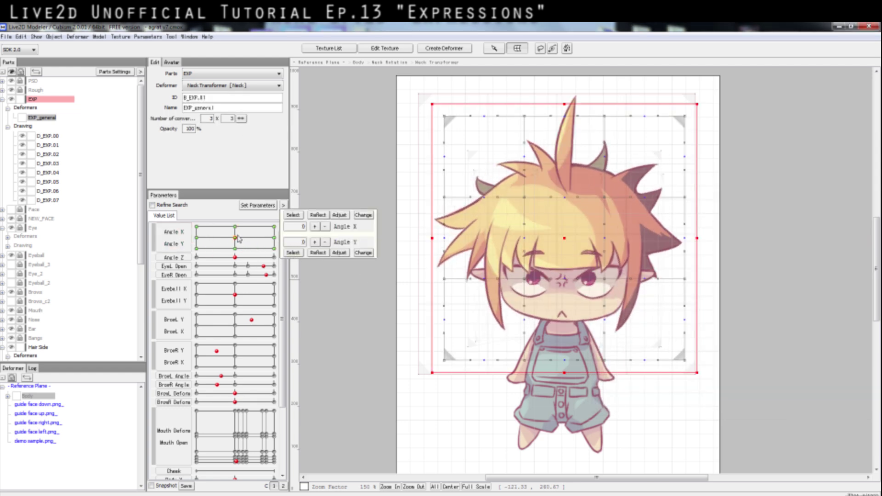
click(235, 227)
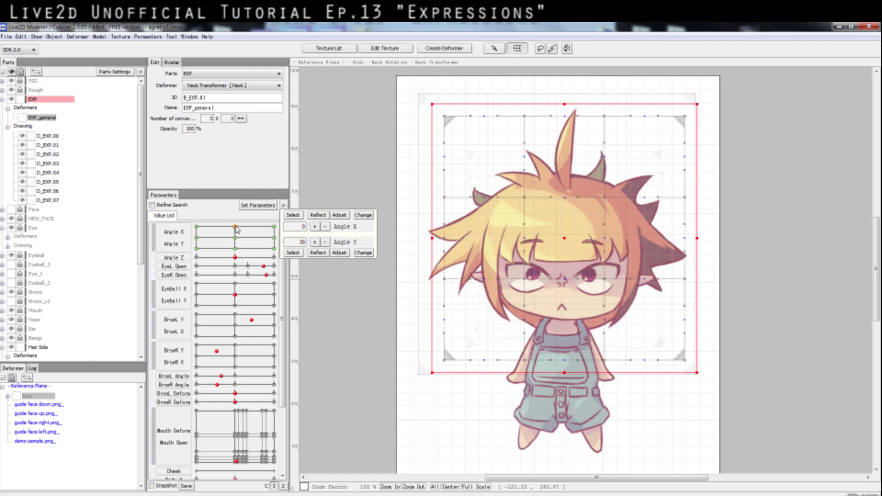
click(237, 240)
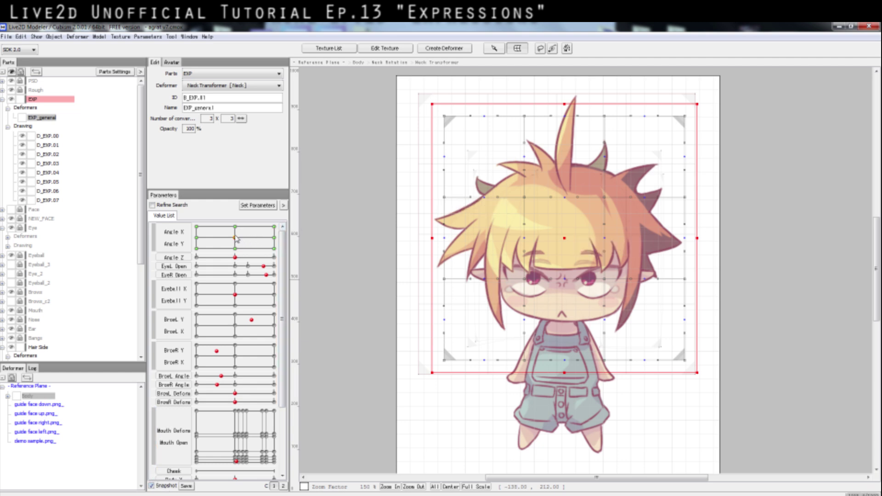
Step: At Angle X 0 and Angle Y 30, shift the EXP_general deformer slightly upward, turn off the snapshot, and preview the head angle
click(236, 231)
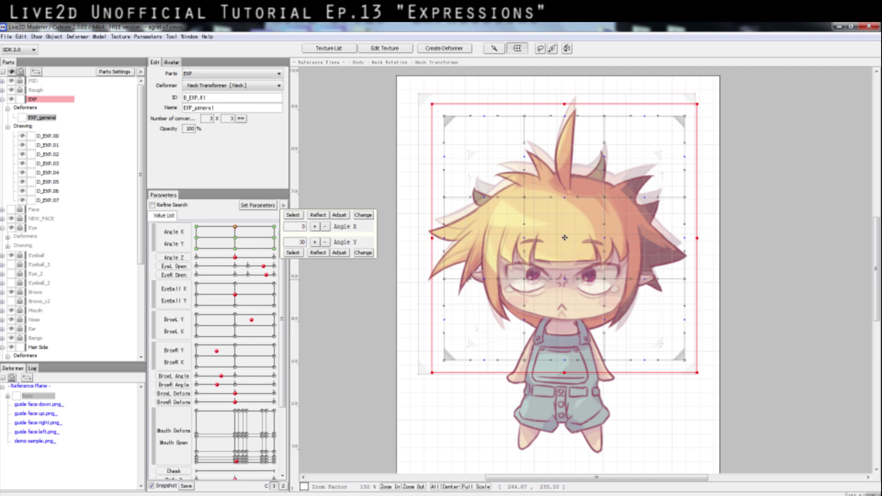
drag(564, 236, 565, 223)
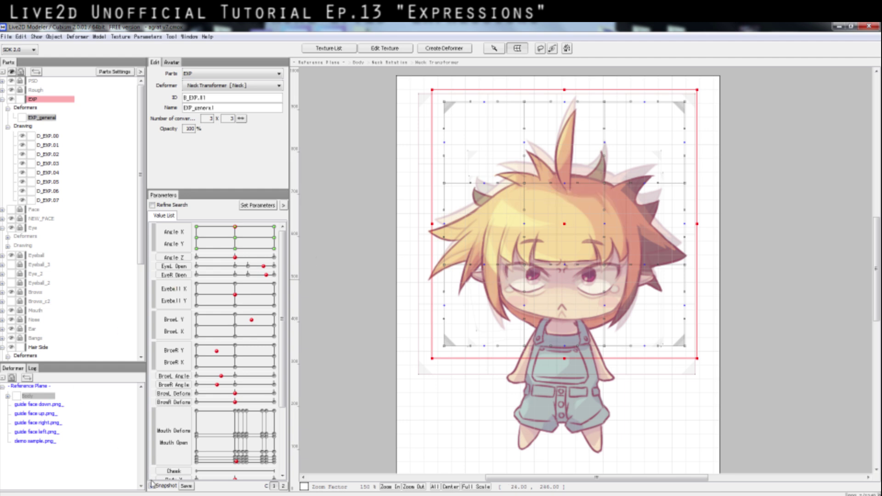
click(152, 485)
drag(563, 219, 562, 223)
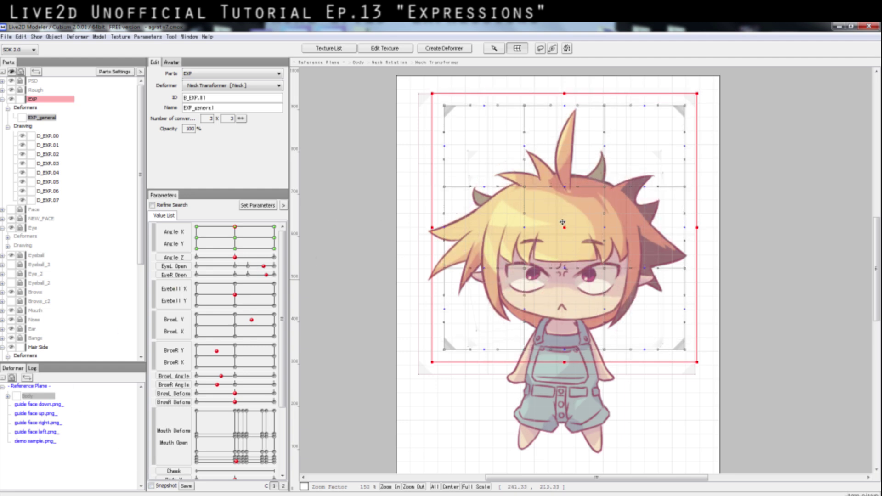
click(236, 238)
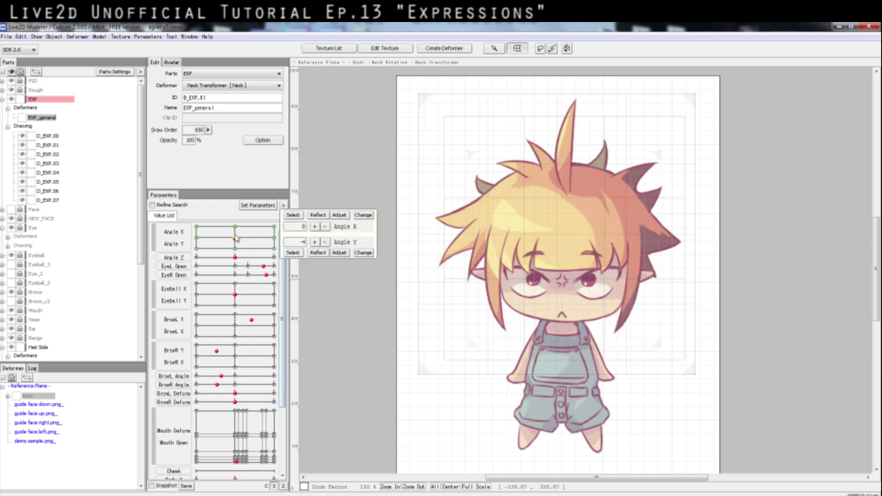
Step: At Angle X -30 and Angle Y 0, shift the EXP_general deformer slightly left to follow the turned head
drag(236, 239, 235, 244)
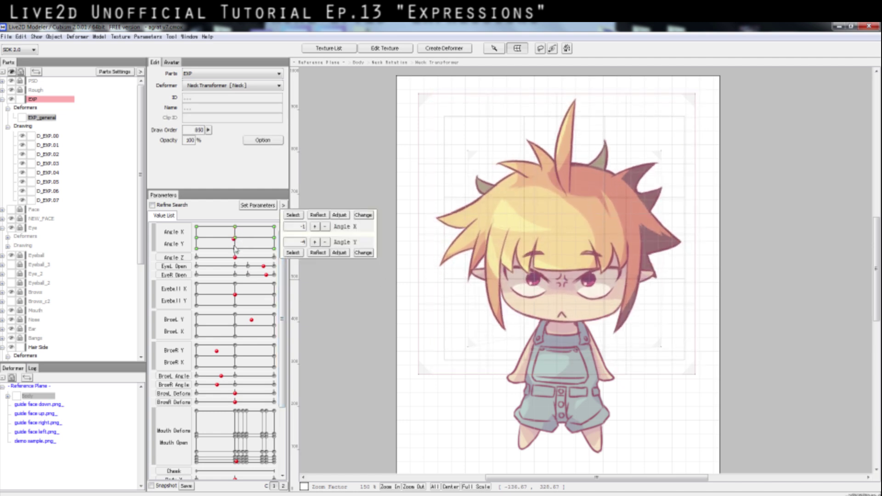
click(441, 345)
drag(562, 253, 562, 253)
drag(235, 249, 196, 237)
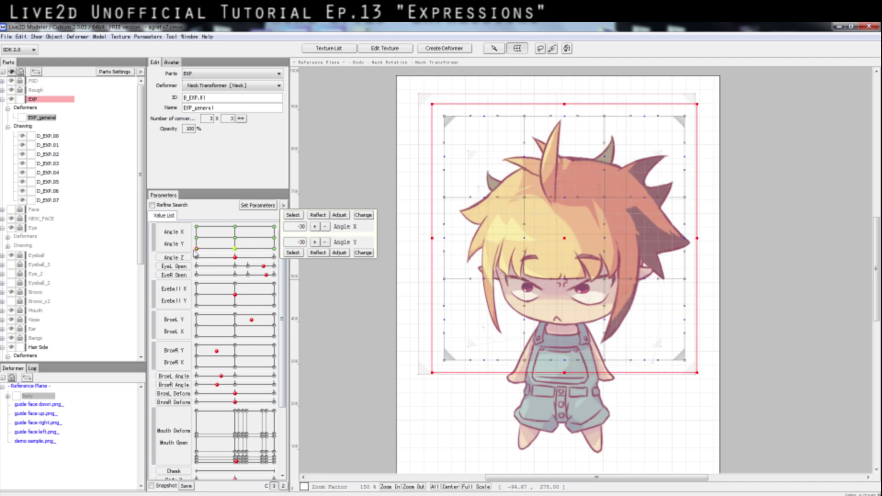
drag(563, 239, 553, 240)
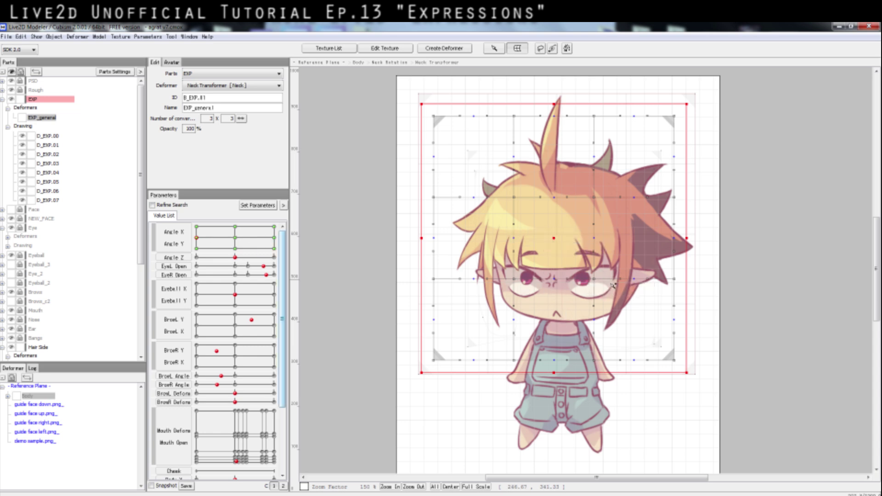
Step: Shift the EXP_general deformer right at Angle X 30, Angle Y 0, and up and right at Angle X 30, Angle Y 30
click(274, 237)
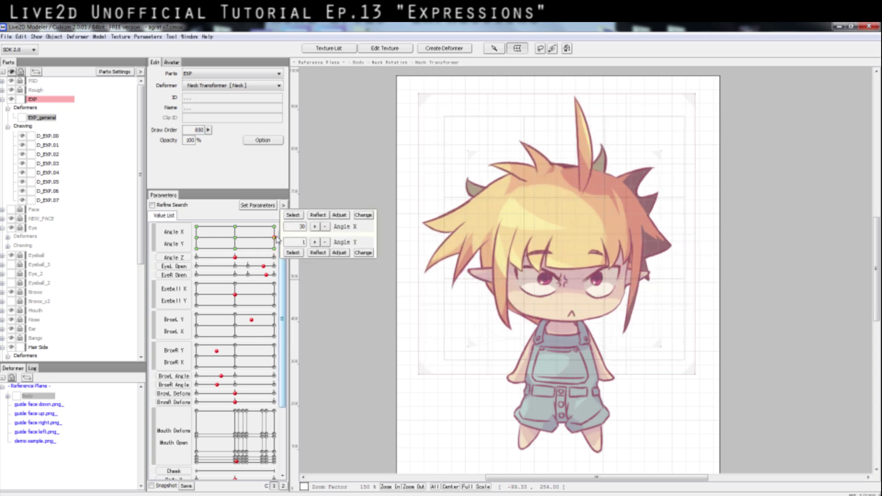
drag(564, 238, 577, 239)
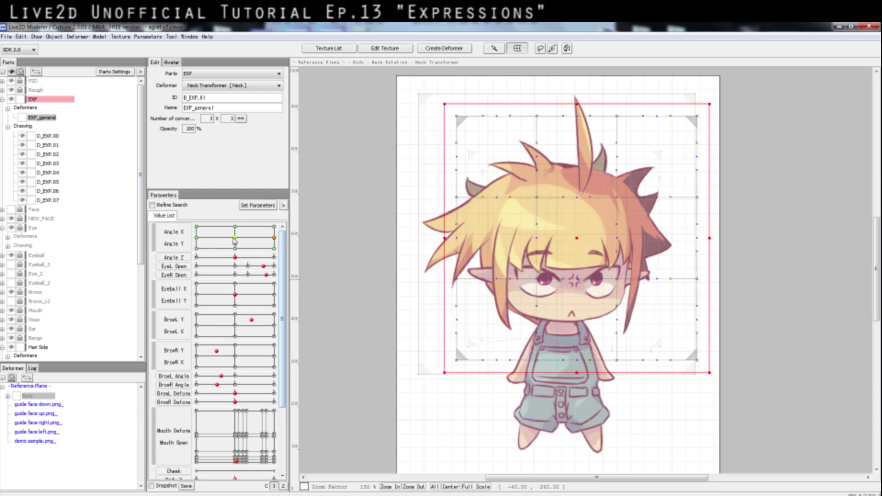
click(273, 227)
mouse_move(564, 239)
mouse_down()
mouse_move(575, 239)
mouse_move(576, 230)
mouse_up()
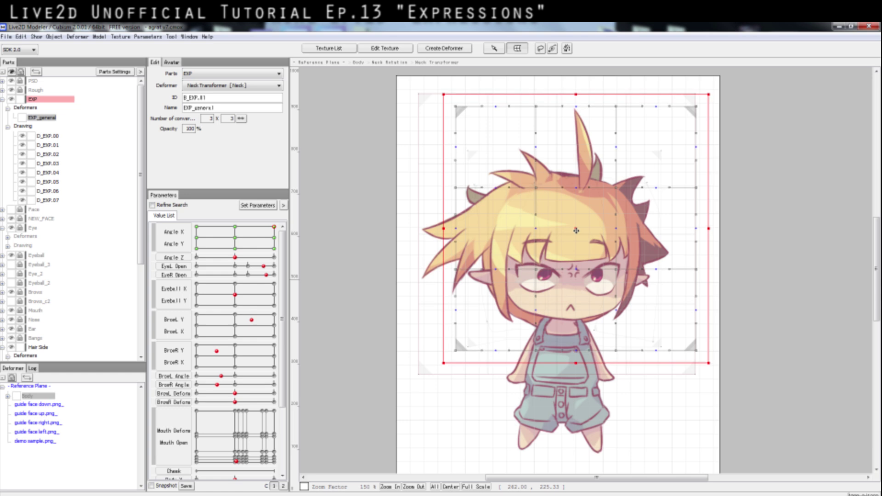
Step: Compare the Angle X 30 poses and nudge the EXP_general deformer slightly up and right at Angle Y 30
click(274, 237)
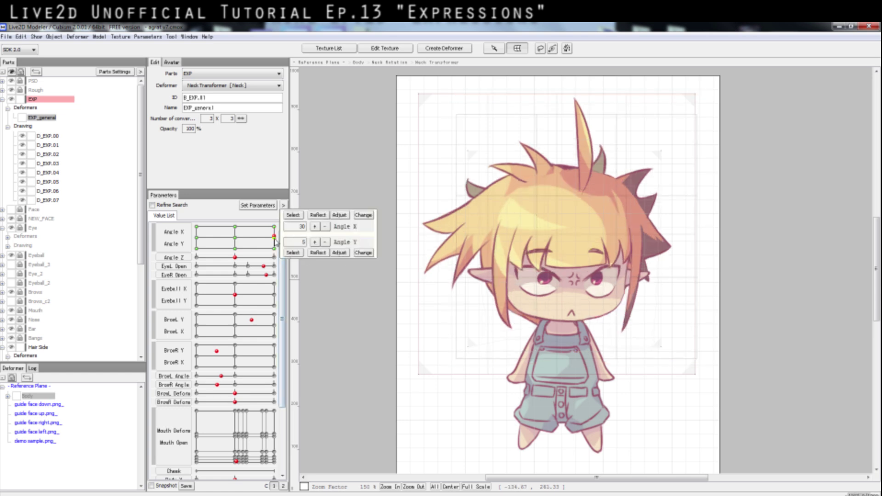
click(274, 226)
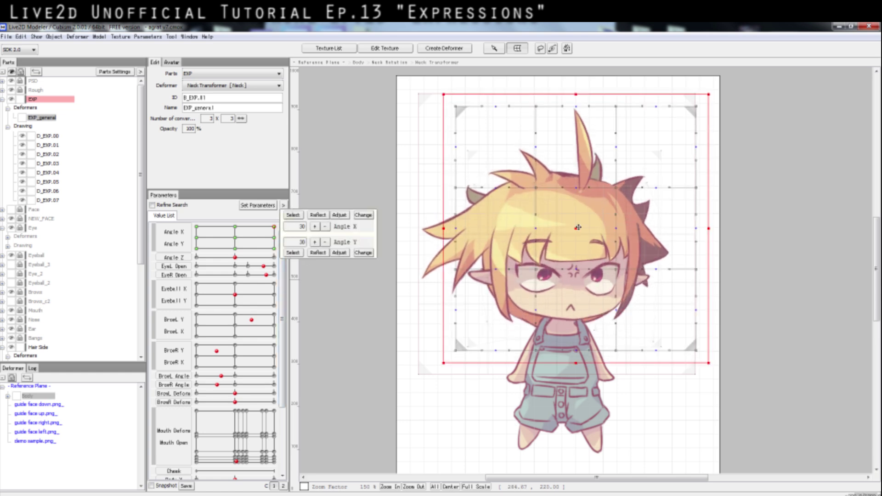
drag(576, 226, 577, 226)
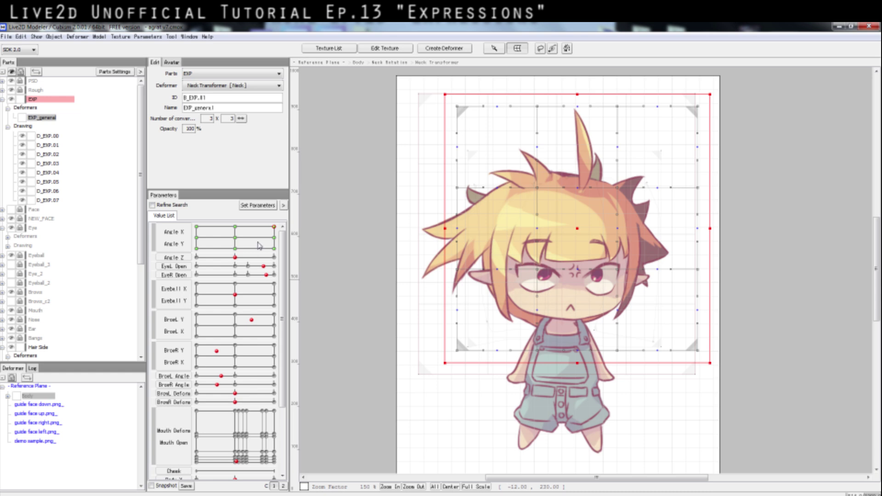
click(274, 227)
click(594, 229)
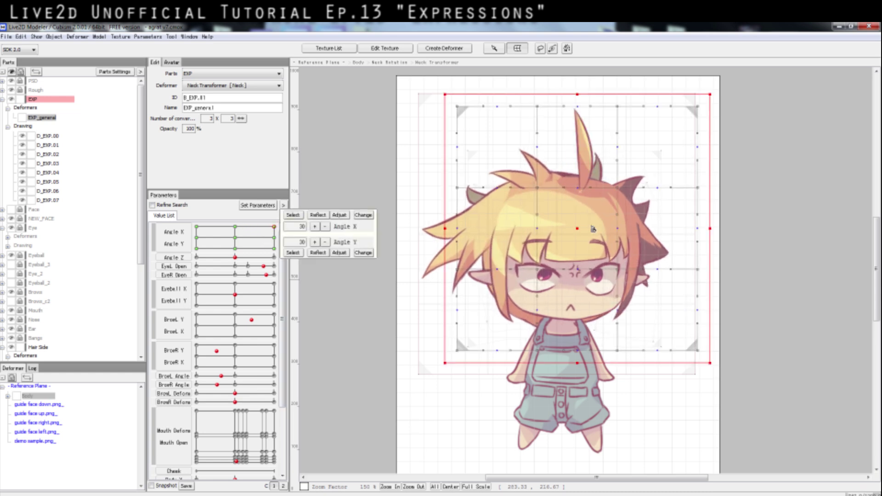
drag(576, 228, 576, 224)
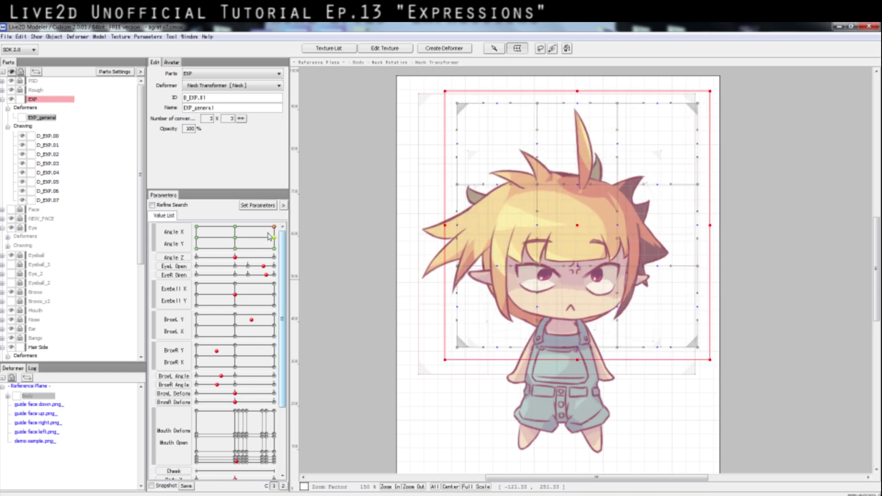
click(274, 226)
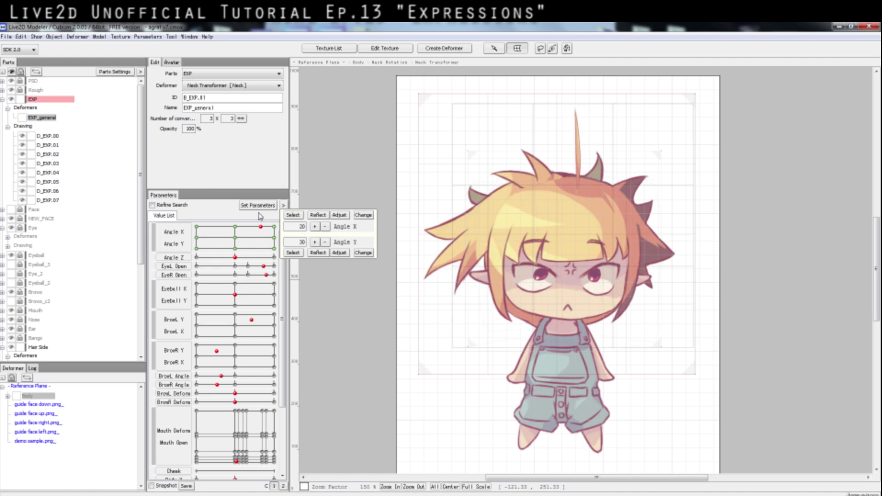
mouse_move(274, 226)
mouse_down()
mouse_move(237, 227)
mouse_move(274, 226)
mouse_up()
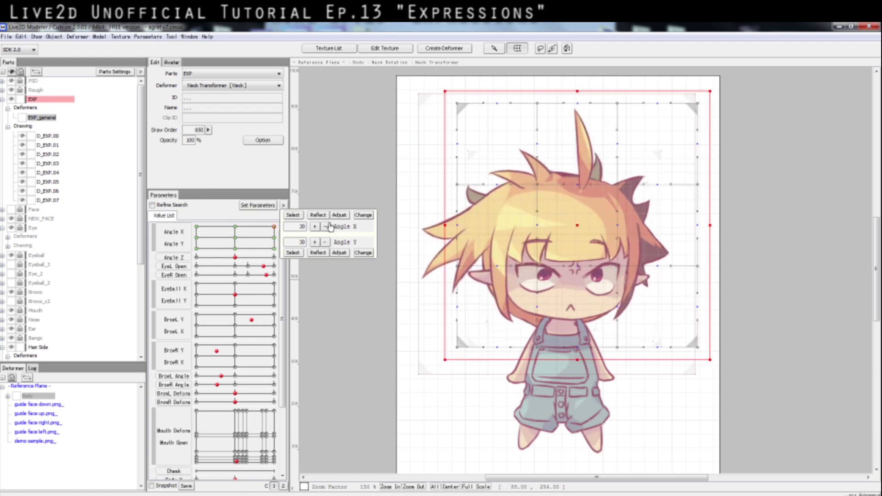
Step: Sweep Angle X between 0 and 30 at Angle Y 30, and nudge the EXP_general deformer slightly right at Angle X 30
click(597, 271)
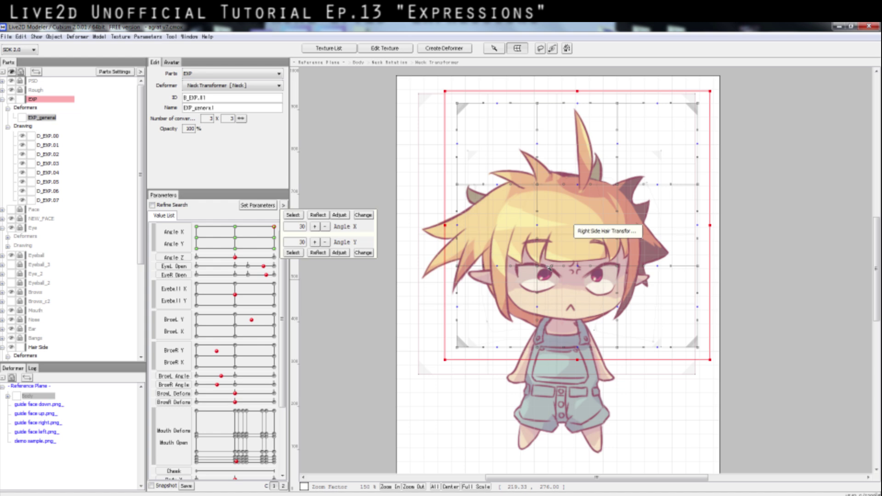
drag(237, 228, 248, 226)
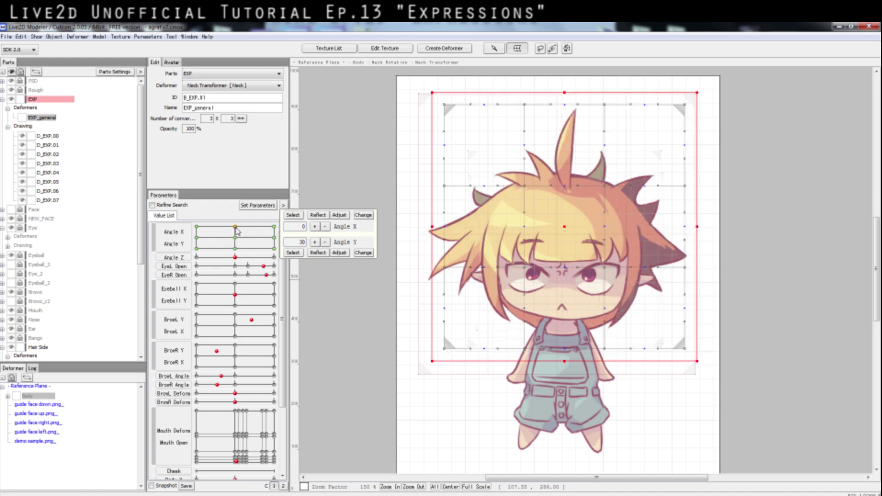
click(578, 228)
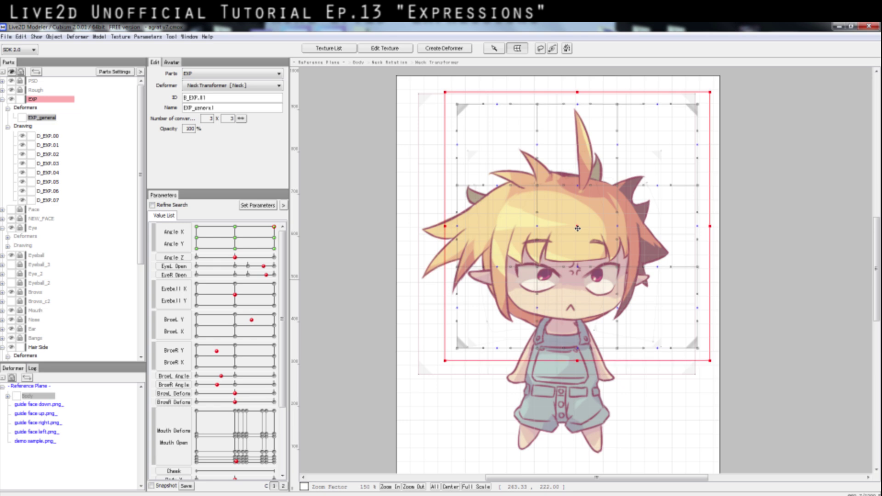
drag(248, 230, 244, 224)
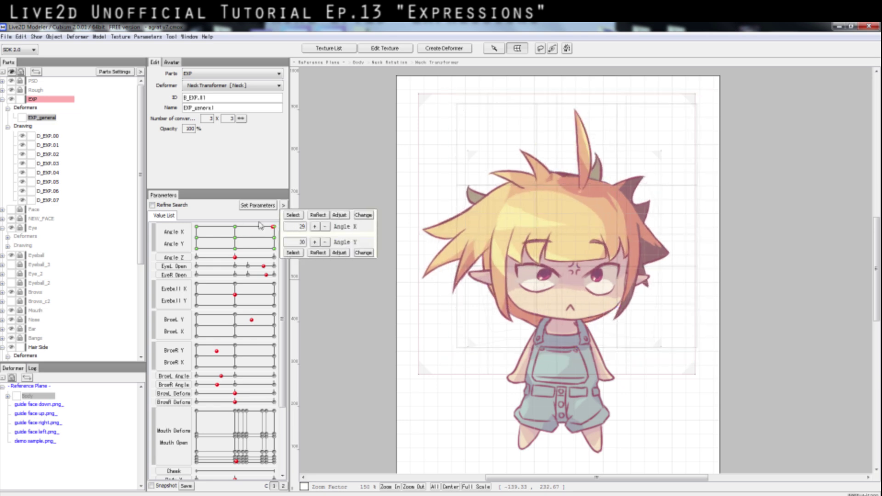
drag(236, 223, 274, 227)
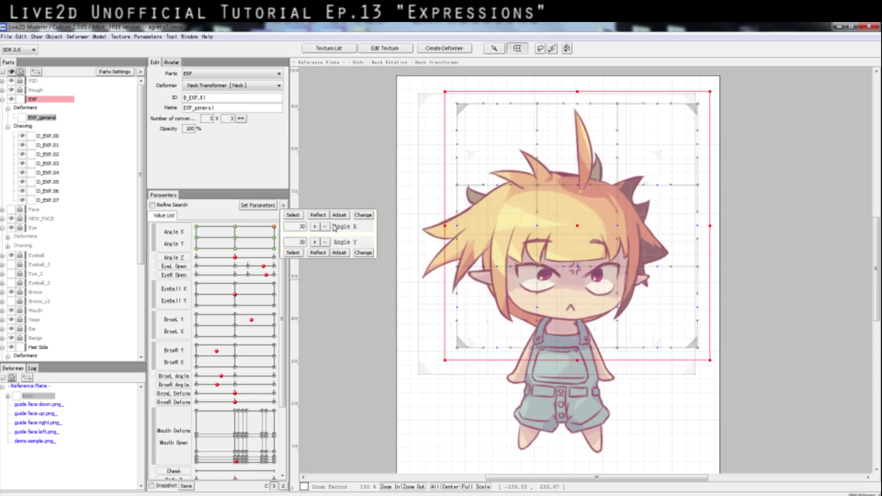
drag(576, 227, 574, 229)
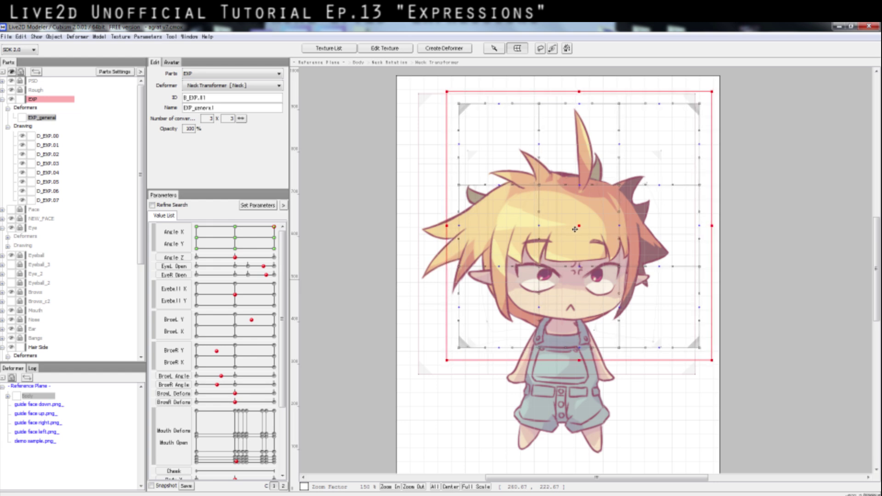
Step: At Angle X 30 and Angle Y 0, nudge the EXP_general deformer slightly further right
drag(259, 227, 281, 237)
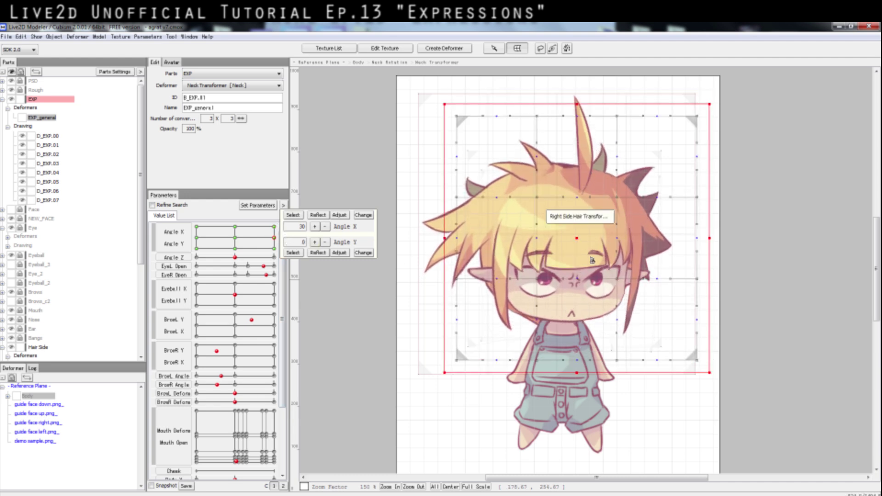
drag(572, 241, 574, 241)
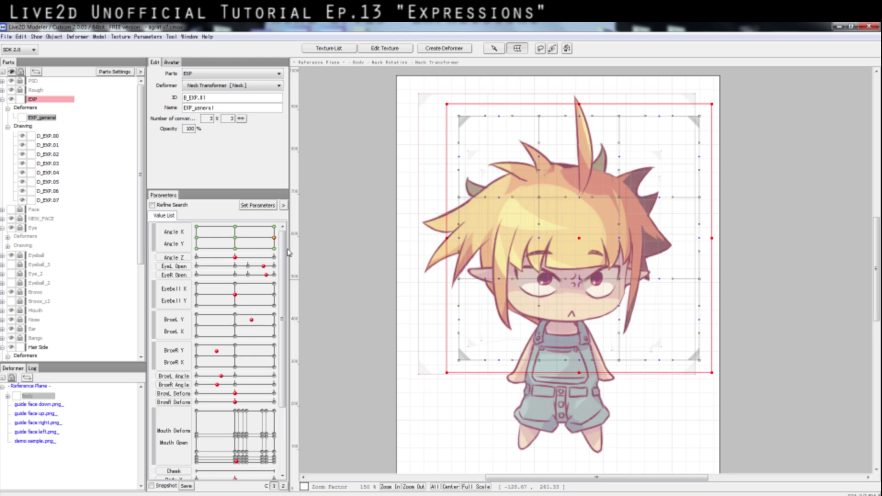
click(281, 239)
mouse_move(281, 239)
mouse_down()
mouse_move(289, 237)
mouse_move(274, 238)
mouse_up()
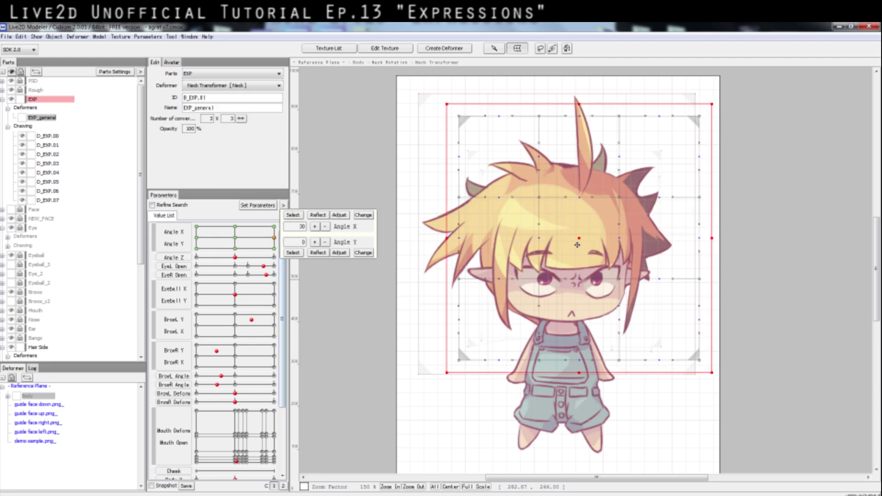
Step: At Angle X 30 and Angle Y 30, fine-tune the EXP_general deformer's position slightly down and left
click(274, 226)
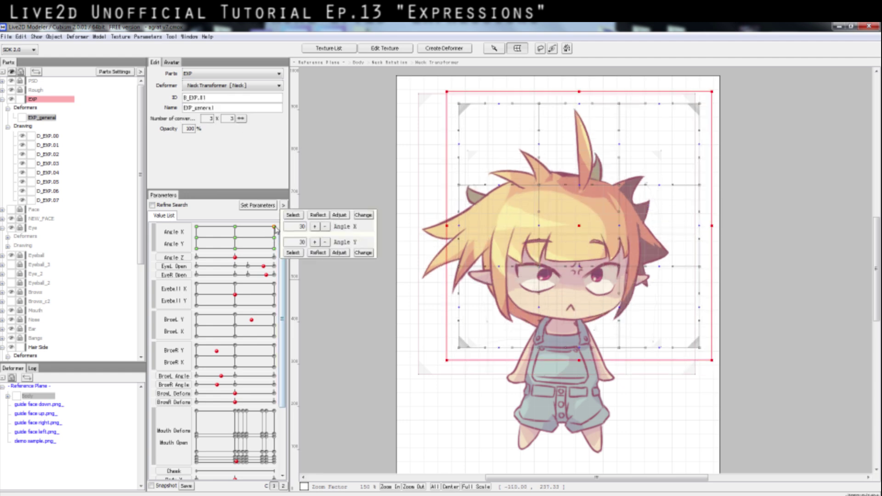
drag(580, 226, 575, 228)
key(Down)
key(Down)
key(Down)
key(Down)
key(Down)
key(Right)
key(Right)
key(Right)
key(Right)
Step: Shift the EXP_general deformer to follow the head at the remaining Angle X/Y corners: 30/-30, -30/-30 and -30/30
click(274, 249)
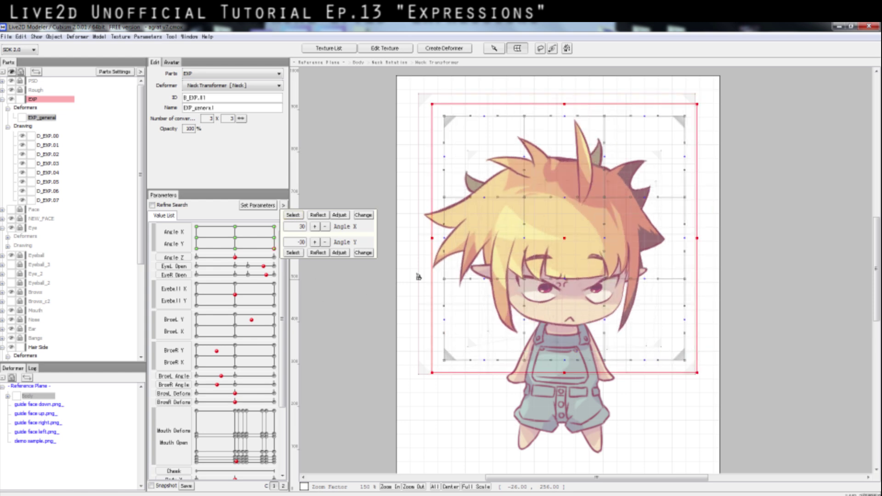
mouse_move(559, 238)
mouse_down()
mouse_move(572, 248)
mouse_move(555, 251)
mouse_move(558, 231)
mouse_move(550, 233)
mouse_up()
click(197, 248)
click(196, 227)
click(273, 226)
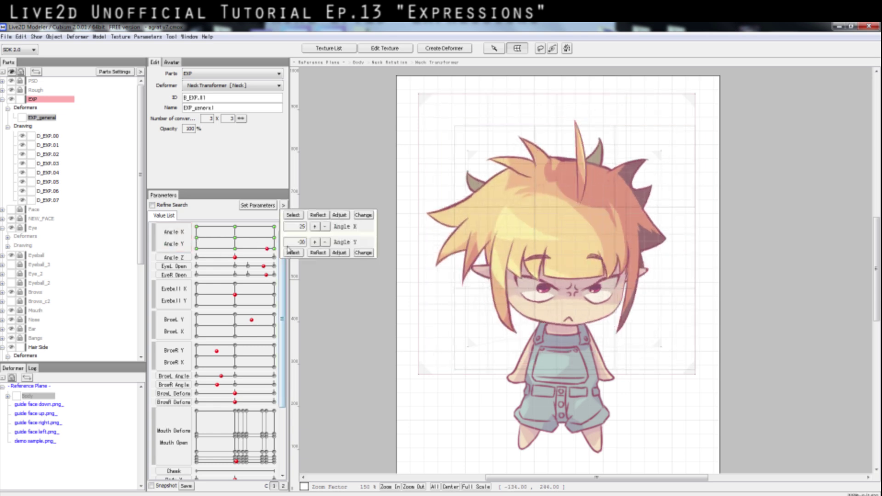
Step: Return Angle X and Angle Y to 0, and swap the displayed expression by setting grump to its minimum and sweat to its maximum
mouse_move(233, 225)
mouse_down()
mouse_move(216, 228)
mouse_move(235, 244)
mouse_move(266, 232)
mouse_move(248, 230)
mouse_up()
click(235, 238)
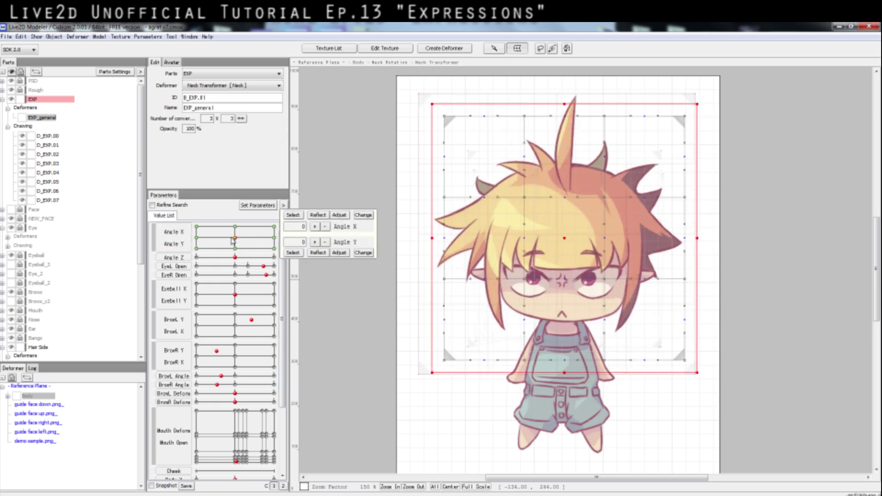
scroll(190, 395, down, 5)
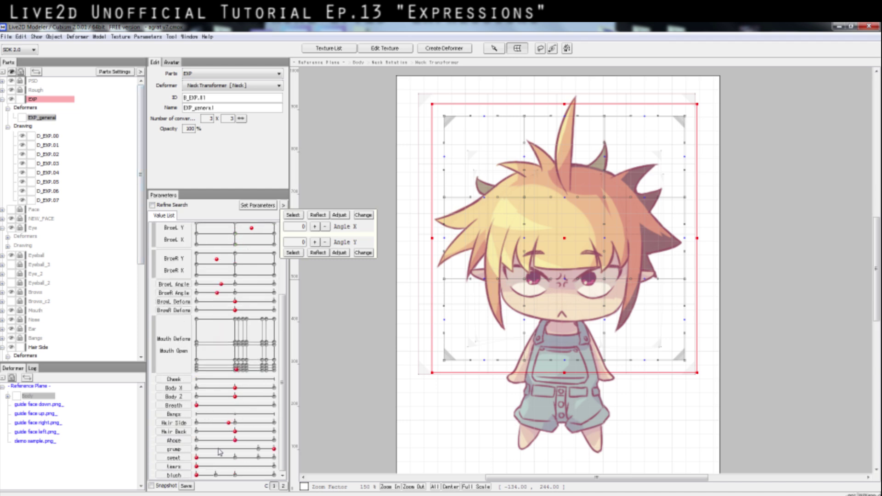
drag(249, 449, 274, 457)
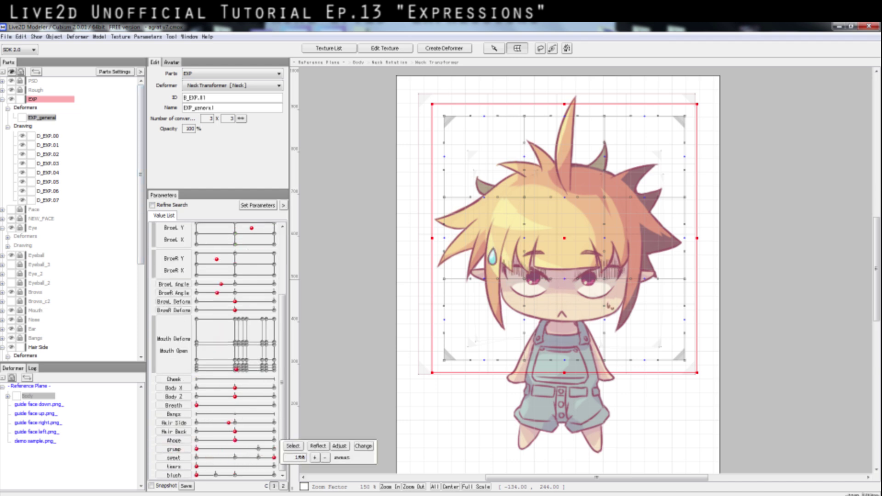
Step: Preview how the sweat drawings follow the head across the Angle X and Angle Y range, including 30/30, 30/-30 and Angle X -30
scroll(250, 244, up, 5)
drag(248, 238, 227, 226)
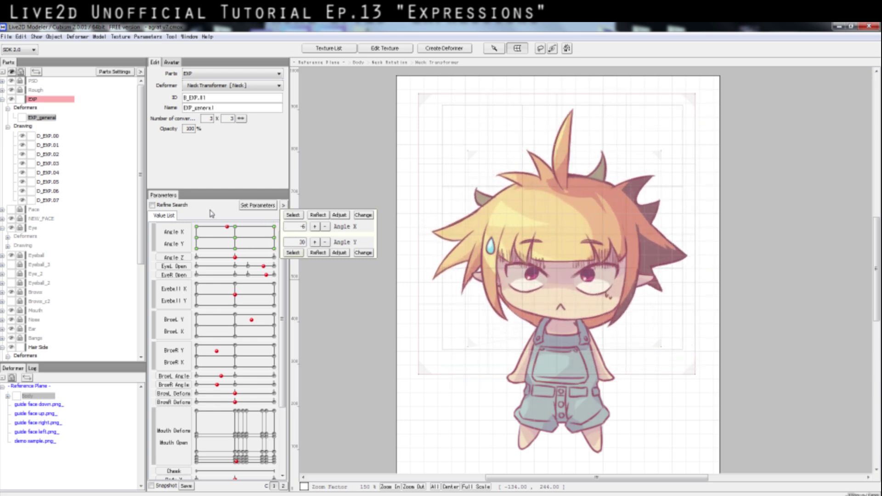
click(315, 227)
click(315, 226)
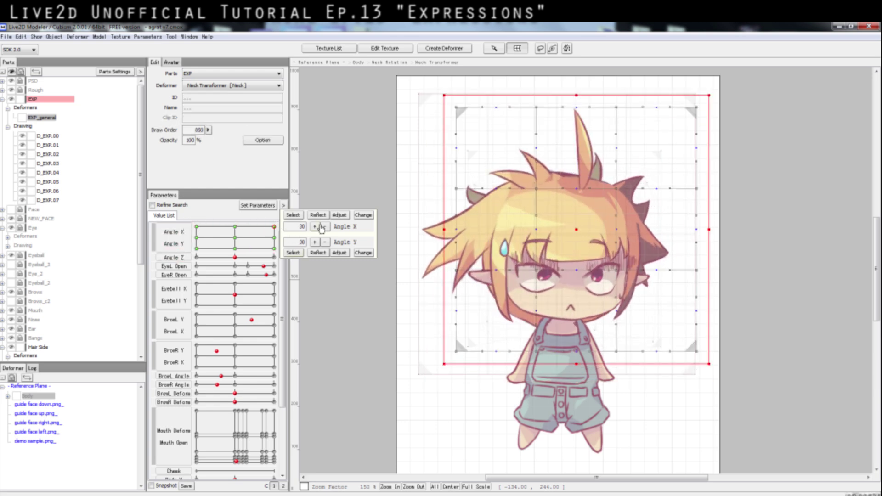
click(325, 242)
click(325, 242)
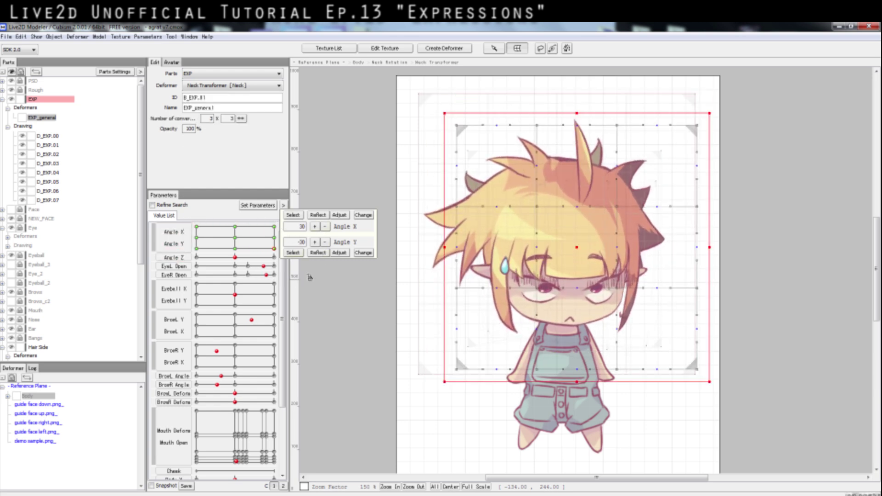
click(314, 242)
click(314, 242)
drag(274, 226, 156, 241)
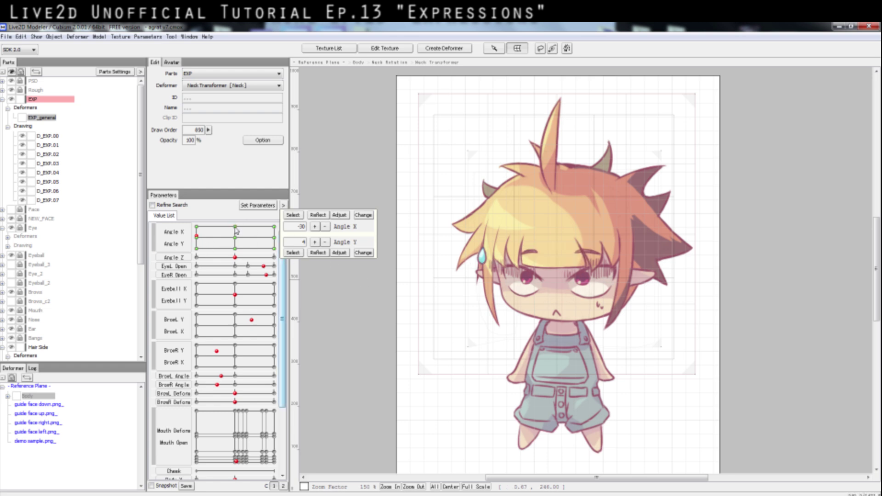
click(274, 249)
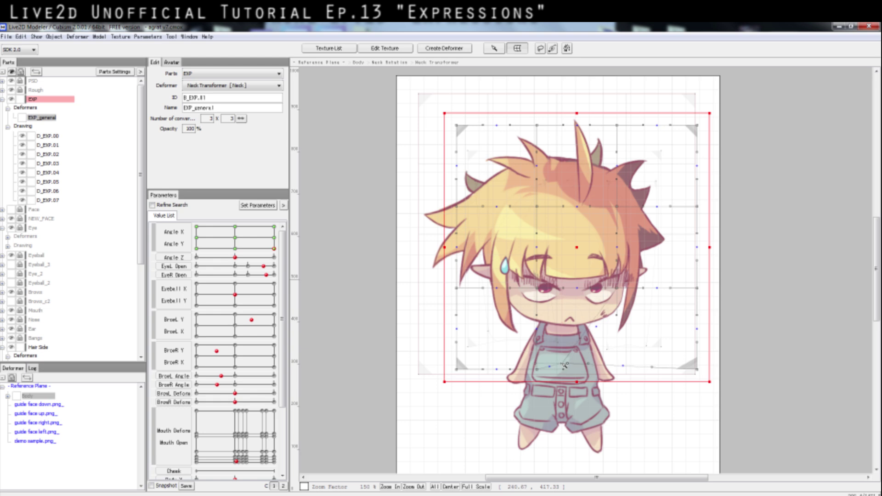
drag(570, 364, 587, 350)
key(ctrl+z)
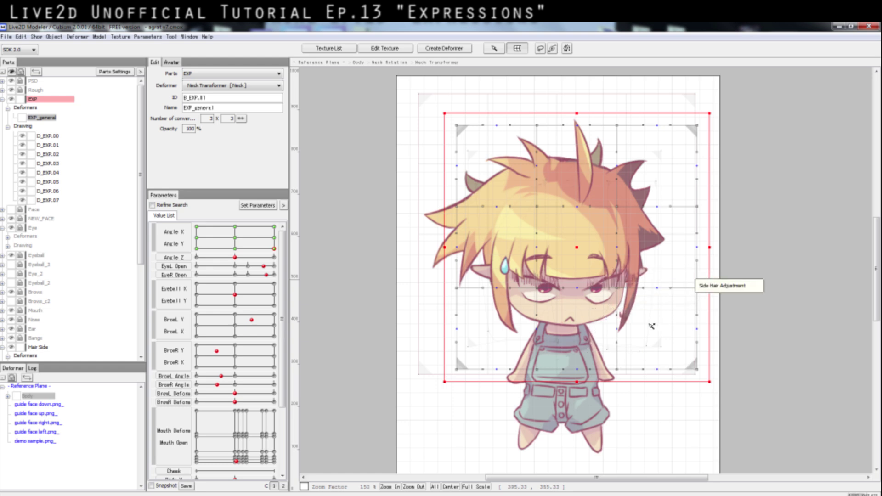
Step: Check the sweat drawings at Angle X and Angle Y -30, and swap the displayed expression by setting sweat to minimum and raising tears
drag(222, 250, 174, 262)
scroll(242, 443, down, 4)
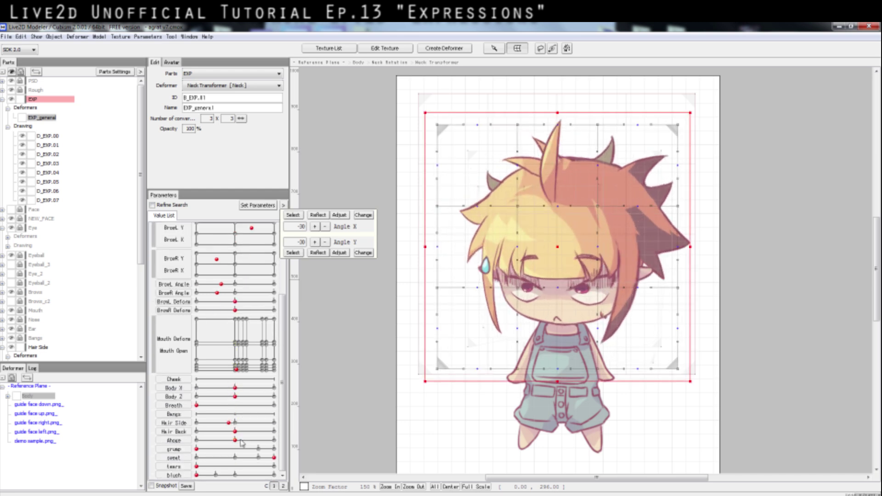
drag(235, 458, 273, 466)
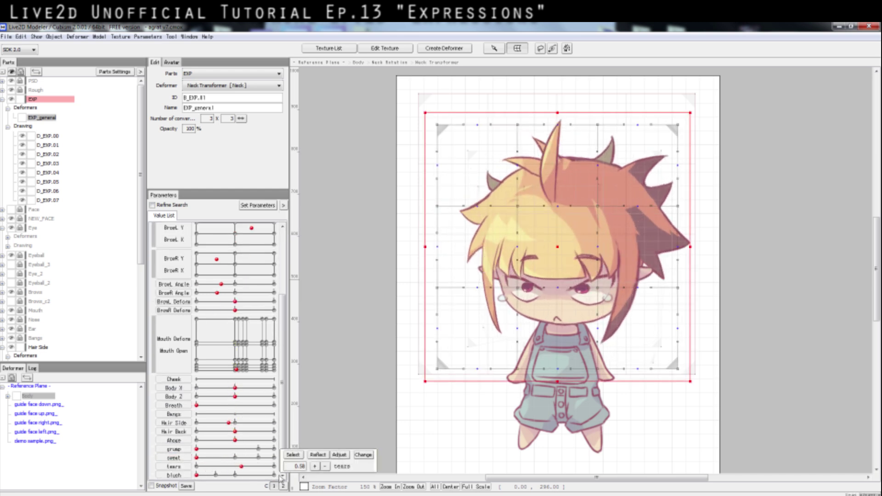
Step: Preview how the tears drawings follow the head across the Angle X and Angle Y range
scroll(238, 318, up, 4)
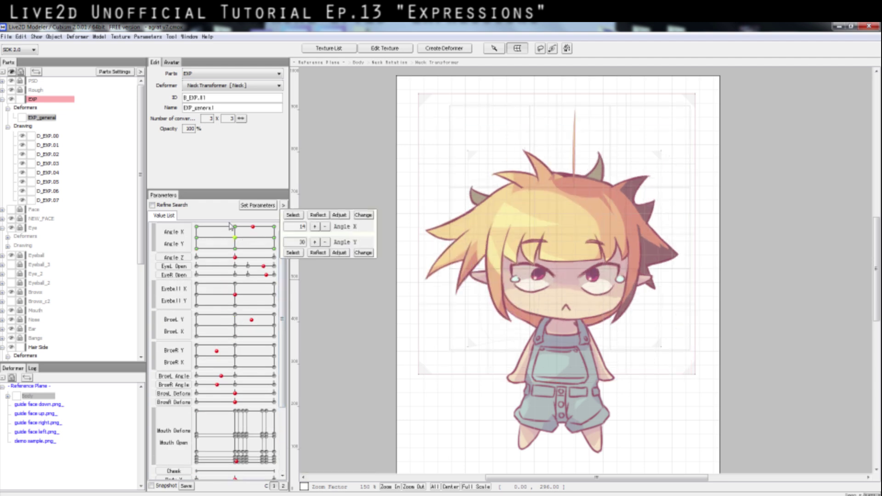
click(273, 248)
drag(327, 240, 218, 237)
Step: Hide the tears by setting their parameter to minimum, and preview blush at partial strength before resetting it to 0
scroll(245, 317, down, 4)
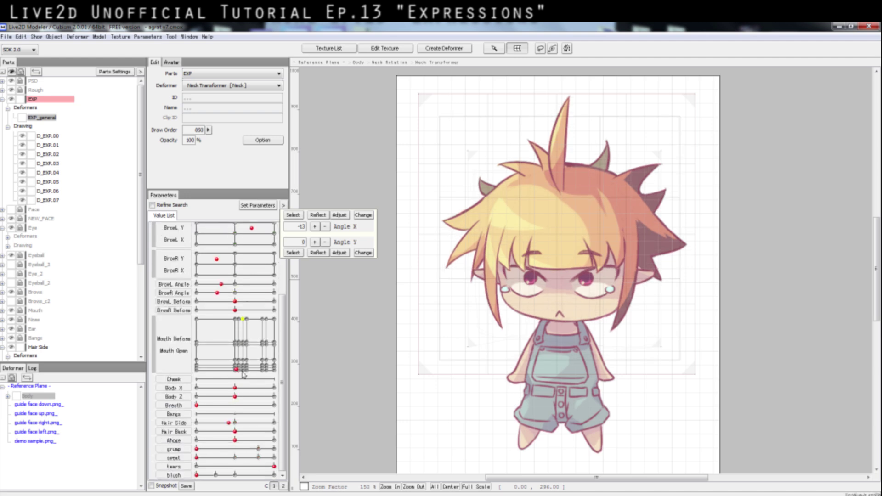
drag(218, 469, 241, 475)
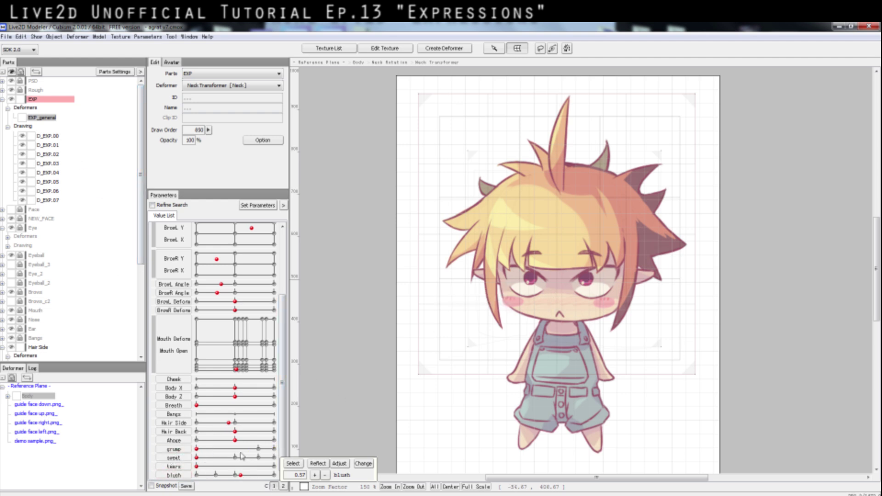
drag(228, 478, 177, 477)
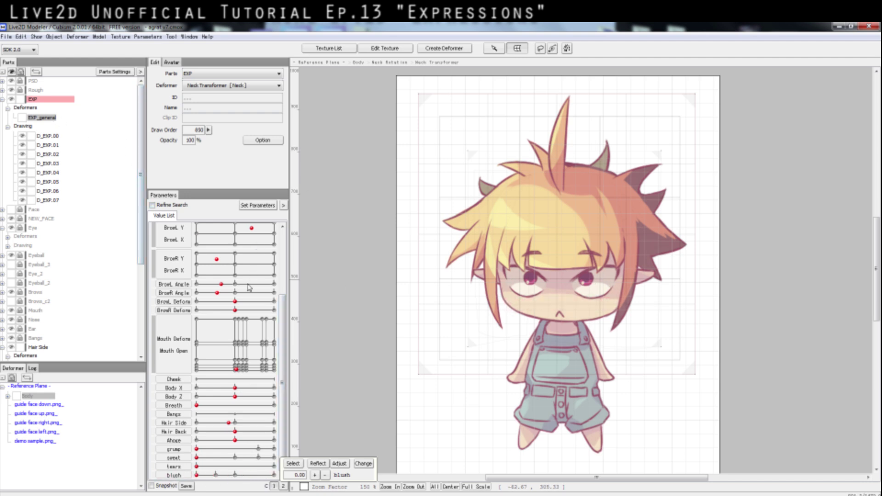
Step: Return Angle X and Angle Y to 0 and set the blush parameter to its maximum
scroll(248, 287, up, 3)
mouse_move(234, 238)
mouse_down()
mouse_move(227, 250)
mouse_move(245, 254)
mouse_move(205, 236)
mouse_move(248, 234)
mouse_move(238, 226)
mouse_up()
drag(172, 242, 235, 238)
scroll(243, 356, down, 5)
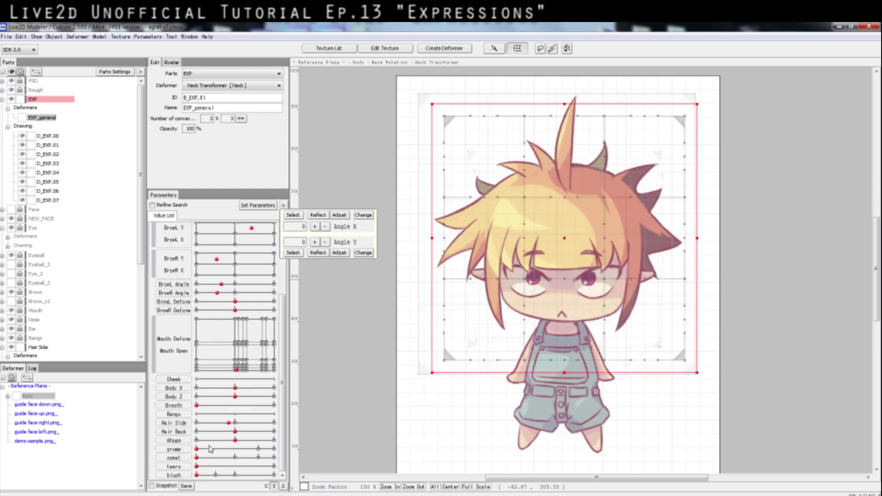
drag(215, 475, 275, 475)
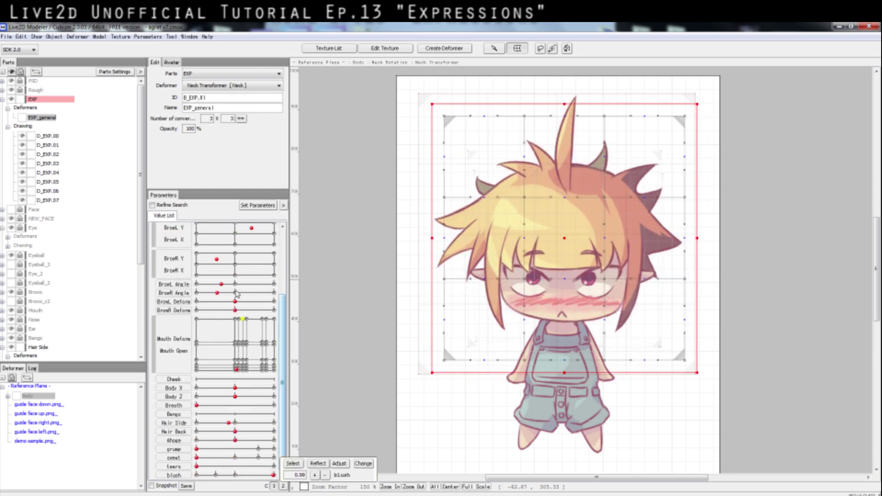
Step: Preview the full blush at Angle X/Y 30/-30 and -30/30, and return both angles to 0
scroll(216, 349, up, 5)
drag(235, 238, 182, 276)
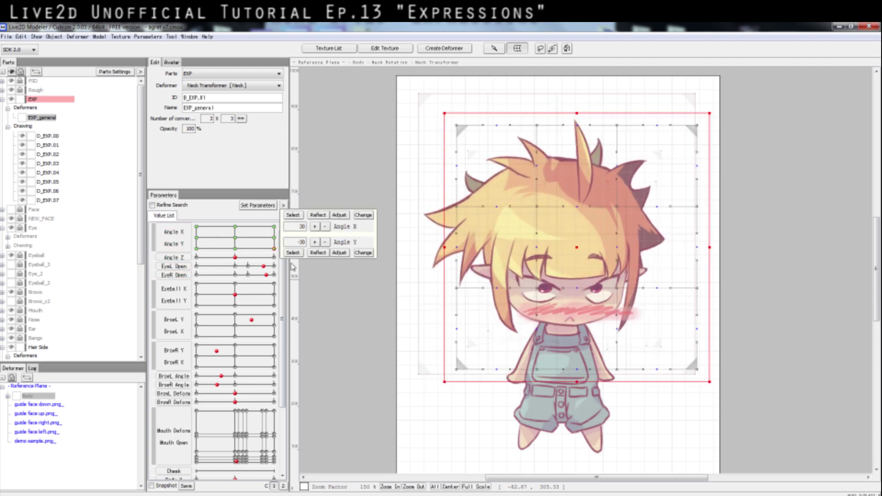
drag(196, 248, 183, 226)
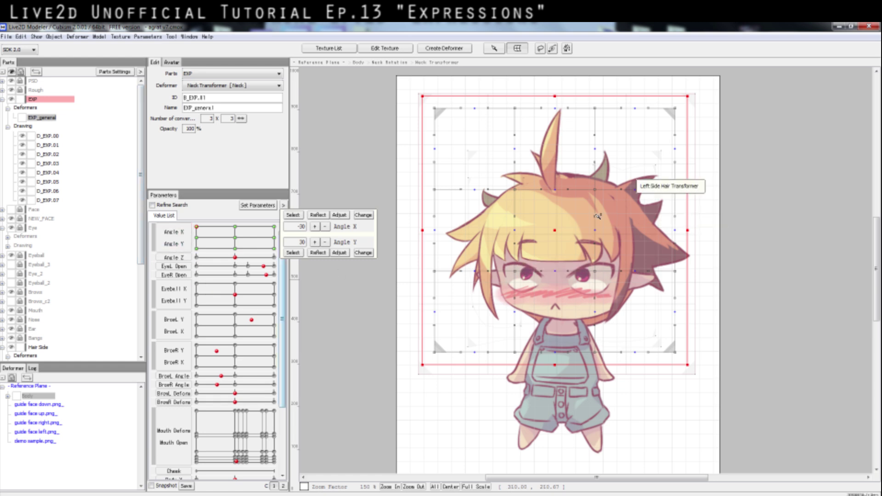
scroll(484, 321, down, 1)
scroll(483, 321, up, 1)
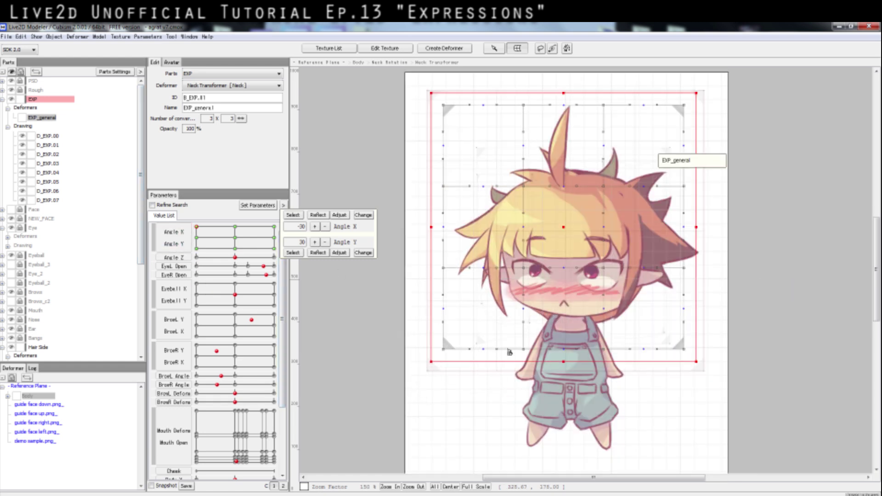
click(236, 241)
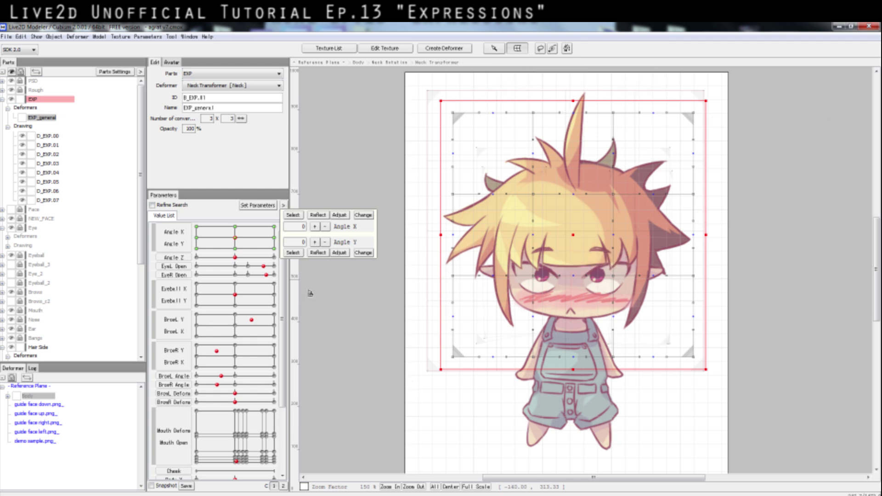
Step: Recheck the blush's alignment with the face by turning the head to Angle X 30 and -30, and reset Angle X and Angle Y to 0
drag(238, 242, 319, 221)
drag(236, 243, 198, 239)
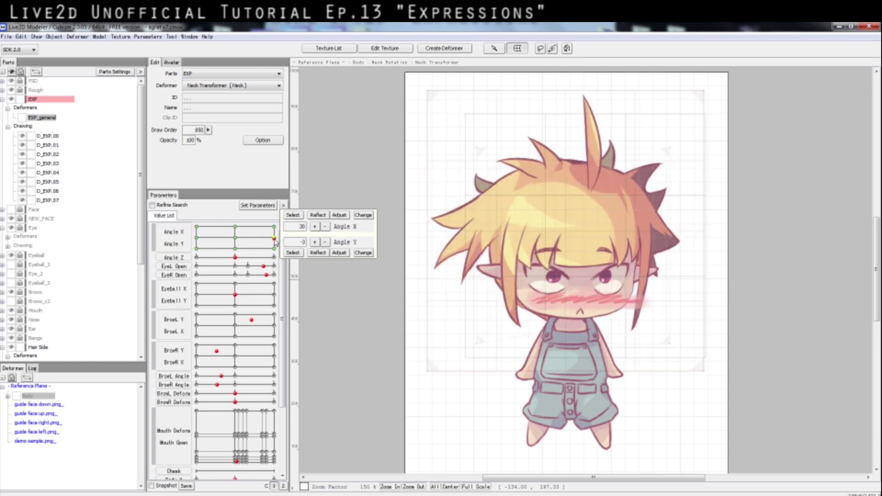
click(197, 237)
drag(202, 242, 182, 222)
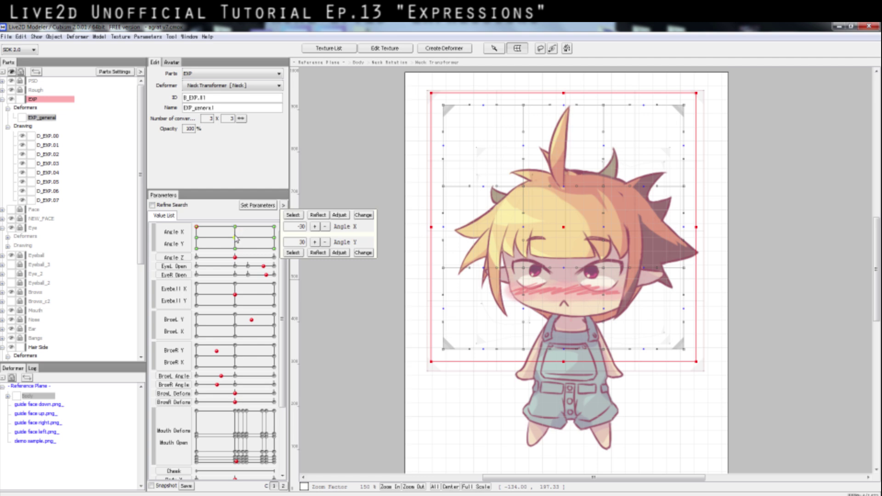
click(234, 238)
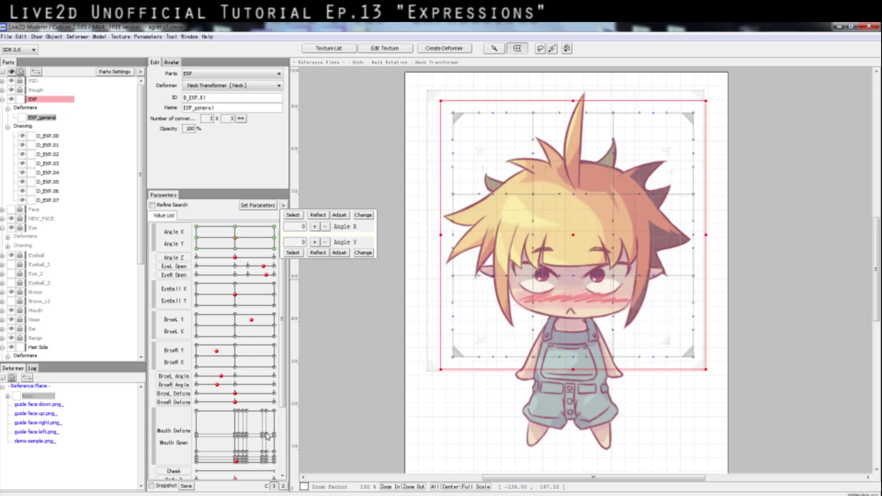
Step: Adjust Mouth Deform and Mouth Open to try a different mouth shape with the blush expression
drag(239, 457, 215, 416)
click(238, 456)
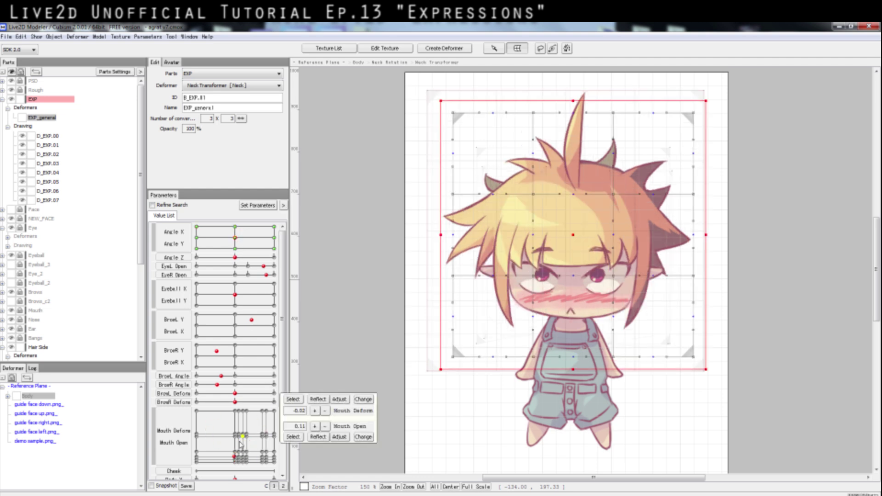